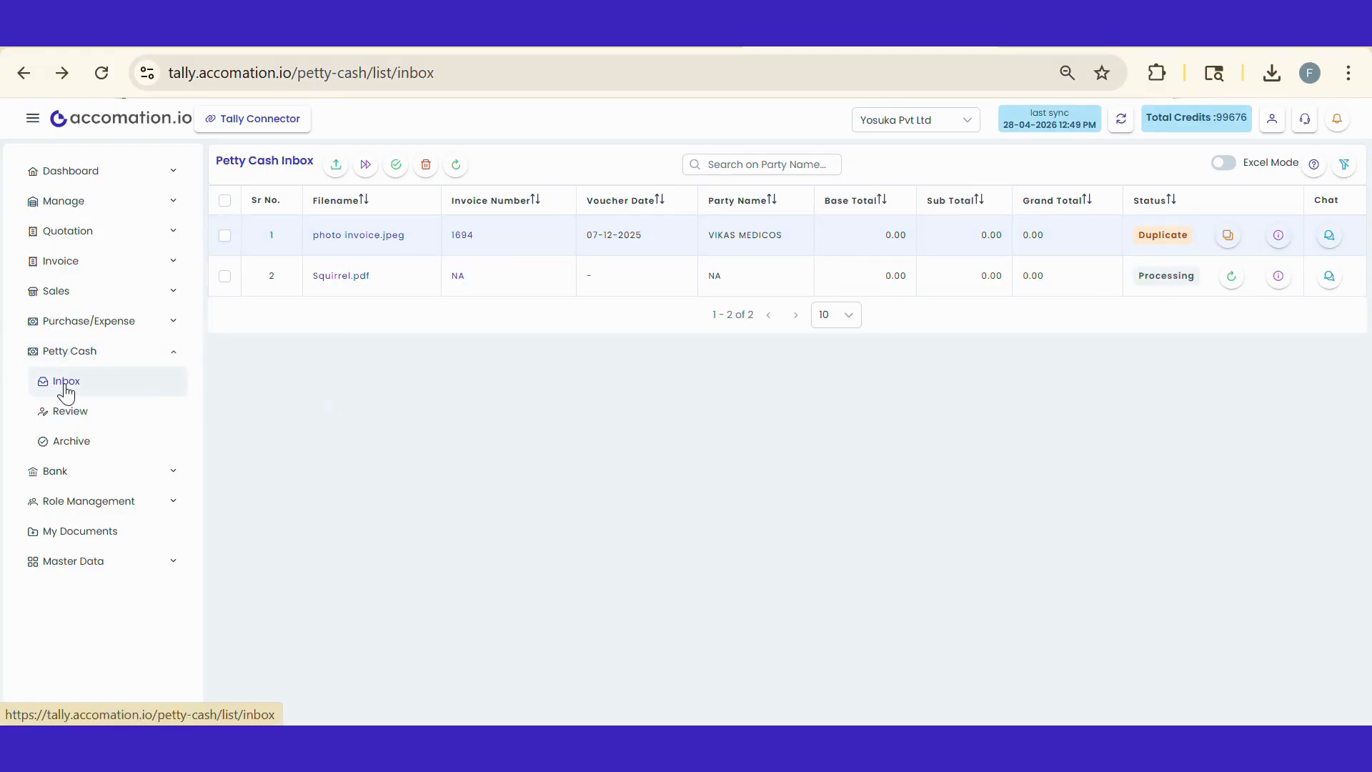
- Upload the invoice image "WhatsApp Image 2026-04-29 at 11.11.24.jpeg" to the Petty Cash inbox
{"action": "left_click", "coordinate": [33, 119]}
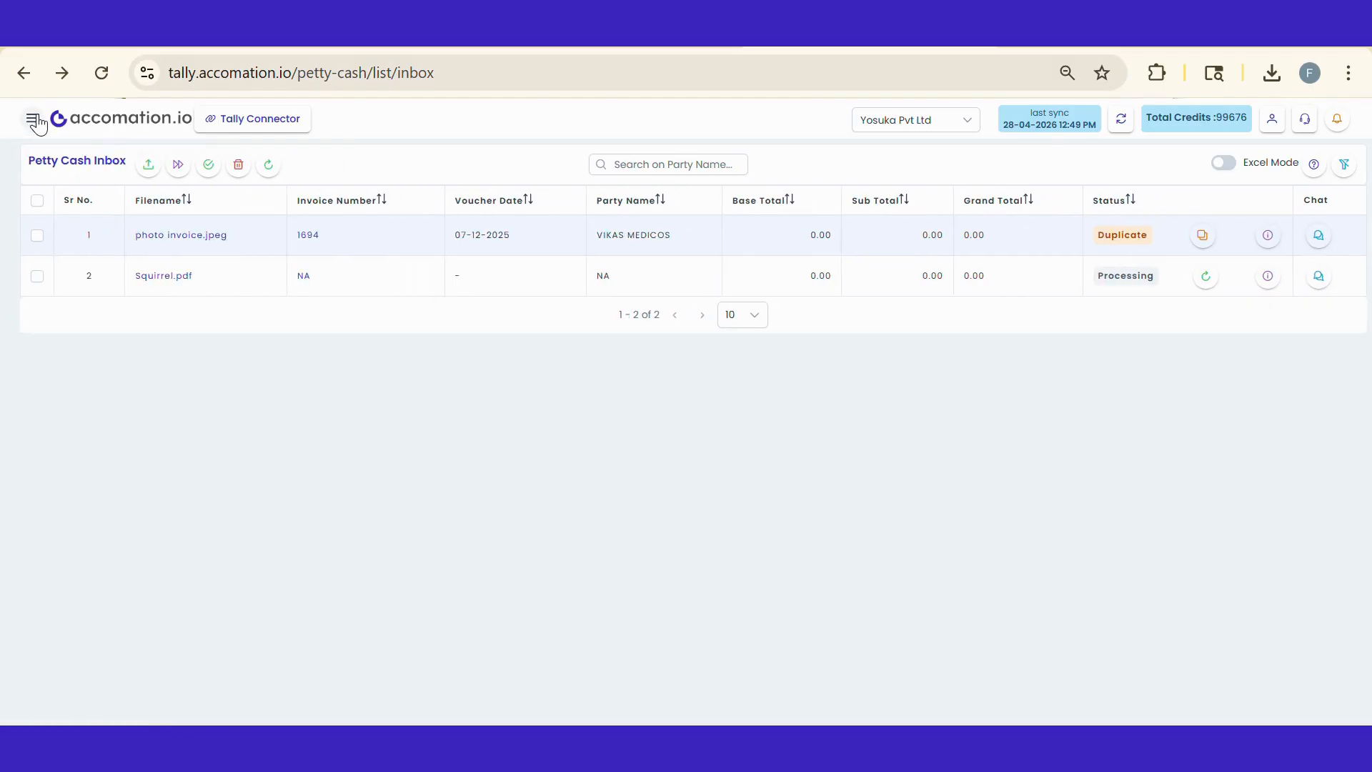
{"action": "left_click", "coordinate": [148, 166]}
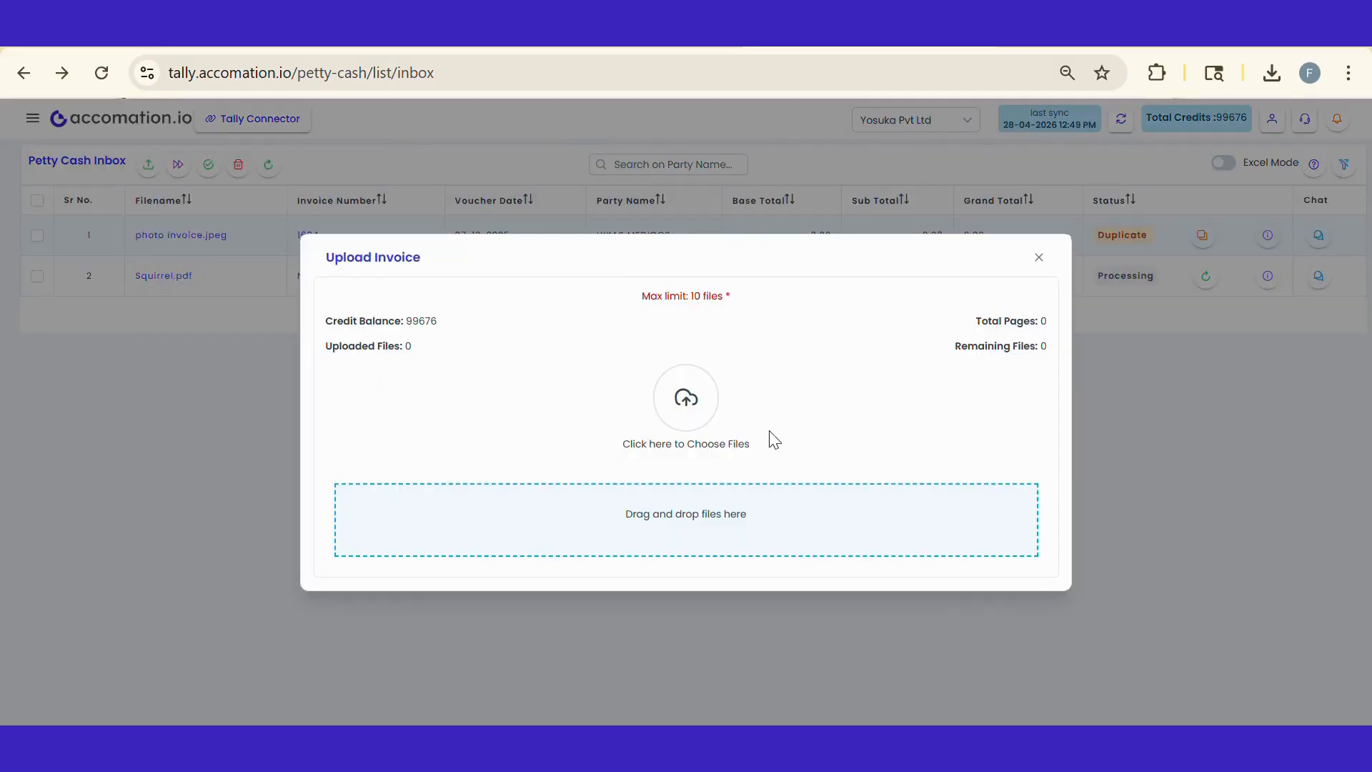
{"action": "left_click", "coordinate": [683, 418]}
{"action": "left_click", "coordinate": [1164, 636]}
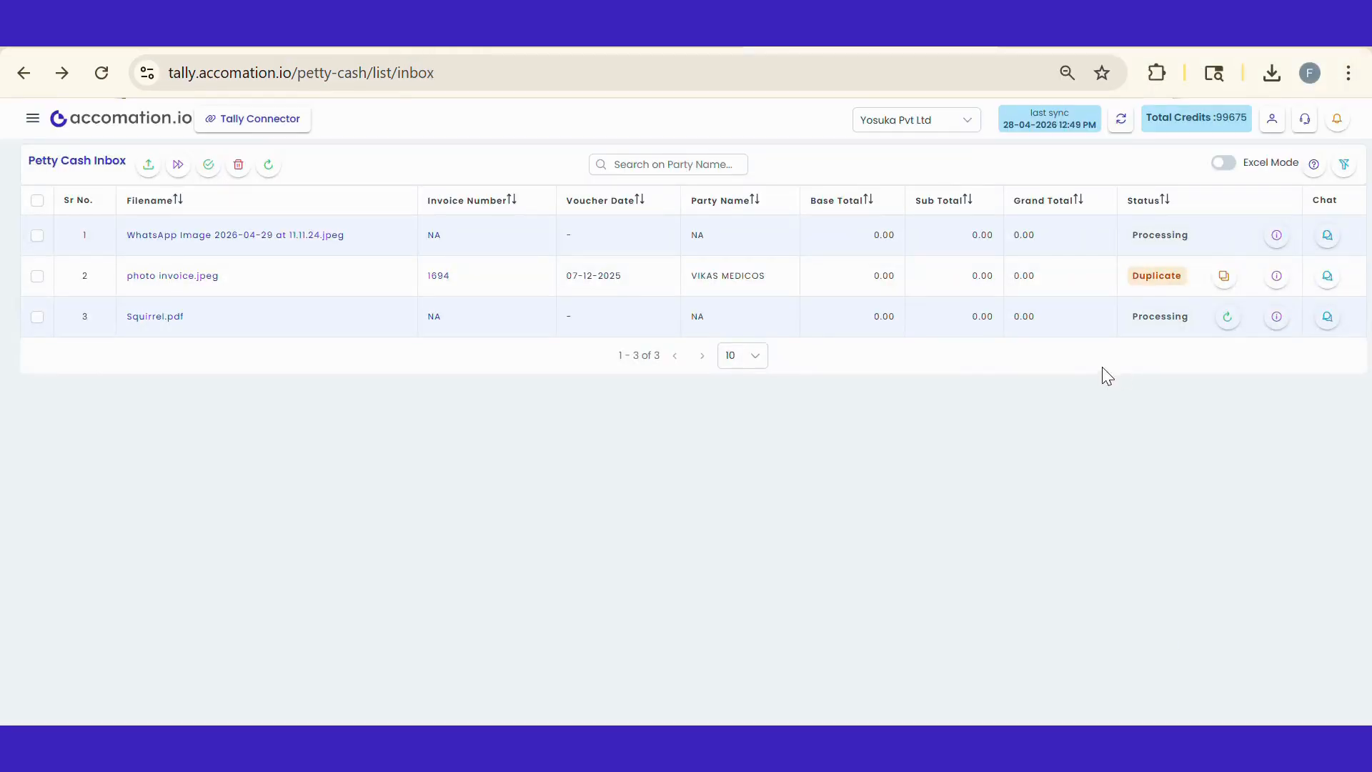
- Preview the uploaded WhatsApp invoice image down to its end and close the preview
{"action": "left_click", "coordinate": [320, 236]}
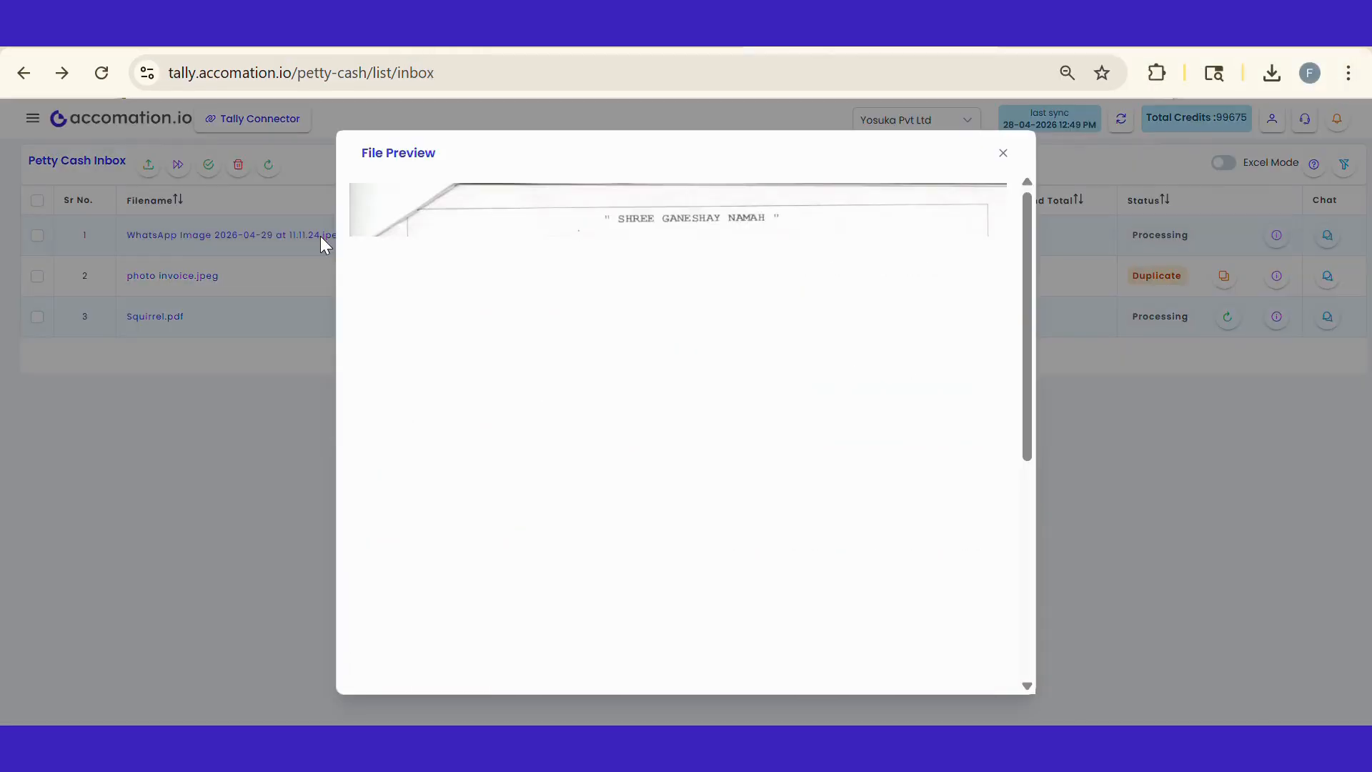
{"action": "scroll", "coordinate": [656, 522], "scroll_direction": "down", "scroll_amount": 5}
{"action": "scroll", "coordinate": [657, 522], "scroll_direction": "down", "scroll_amount": 2}
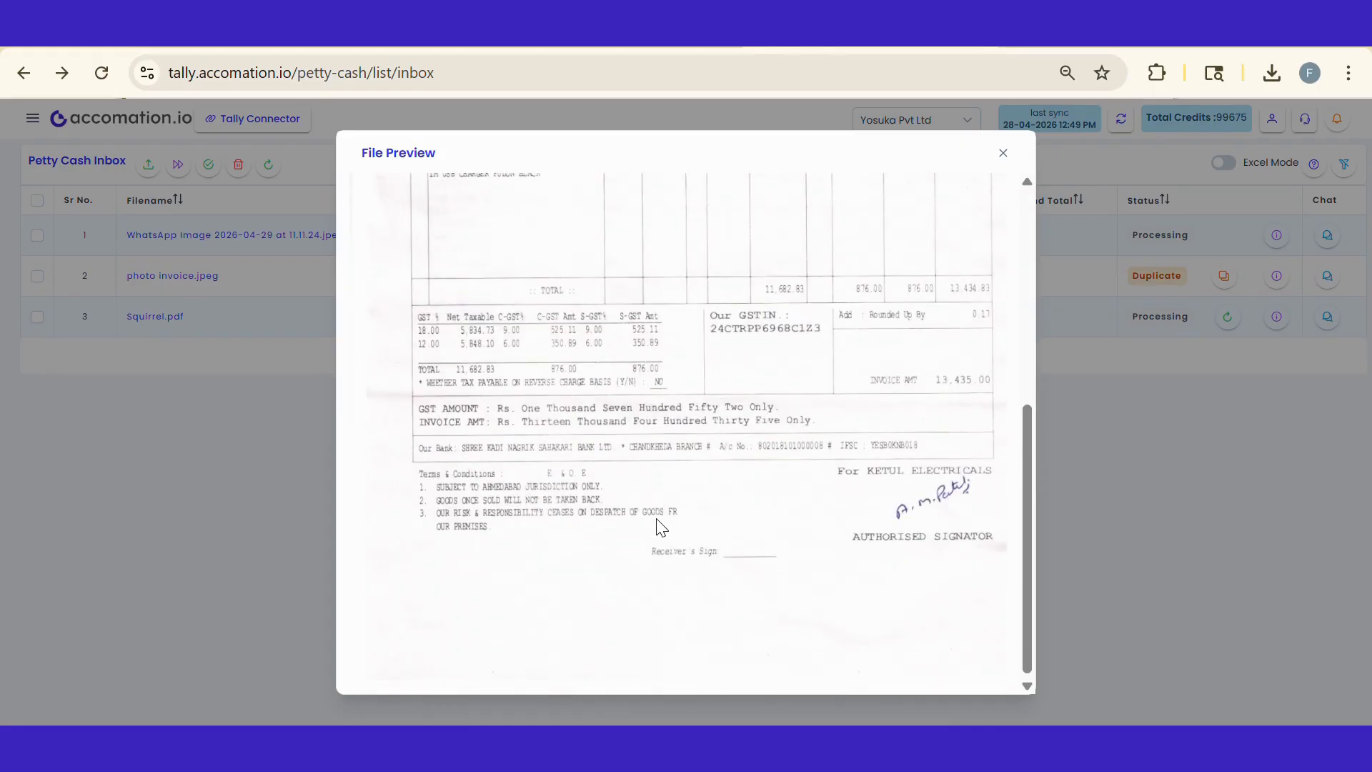
{"action": "scroll", "coordinate": [656, 522], "scroll_direction": "up", "scroll_amount": 6}
{"action": "left_click", "coordinate": [1000, 155]}
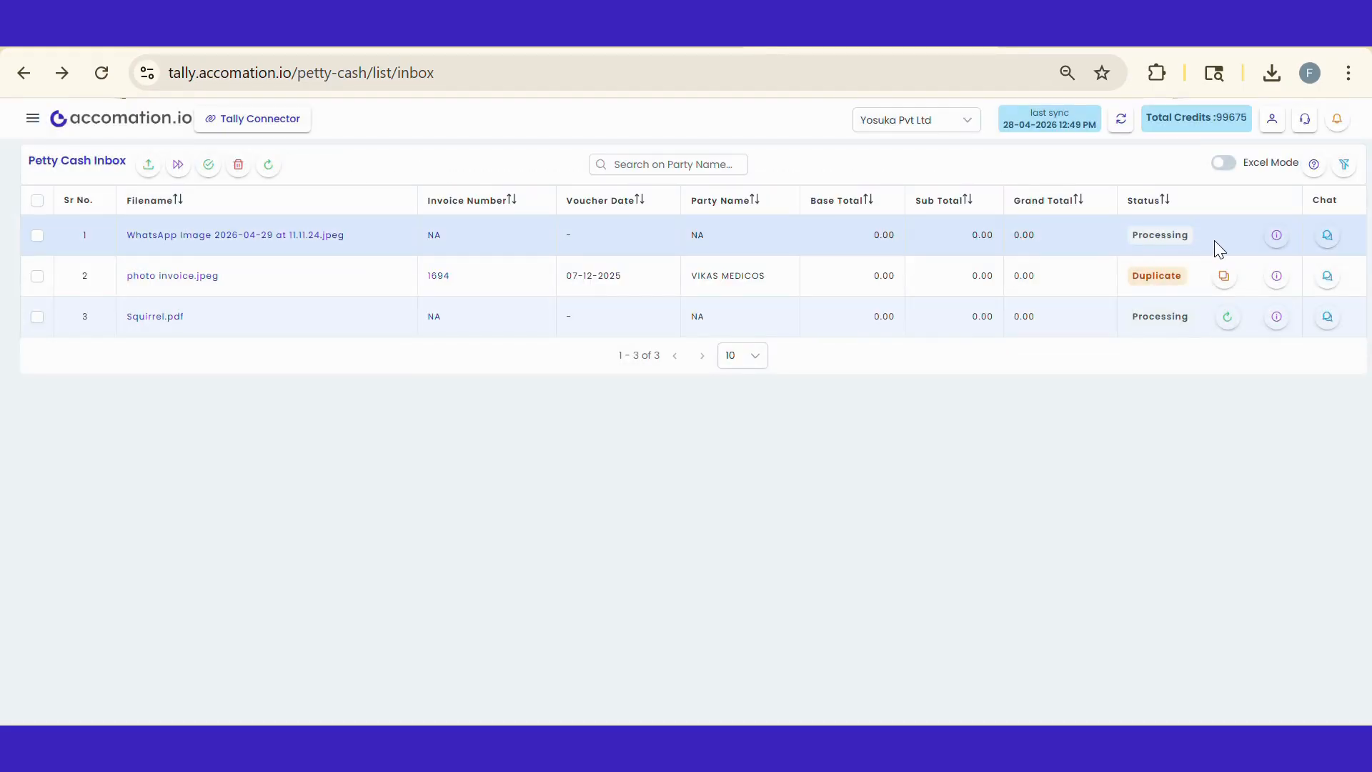
- Refresh the Petty Cash inbox and open the transaction of the uploaded WhatsApp invoice image
{"action": "left_click", "coordinate": [1276, 237]}
{"action": "left_click", "coordinate": [270, 170]}
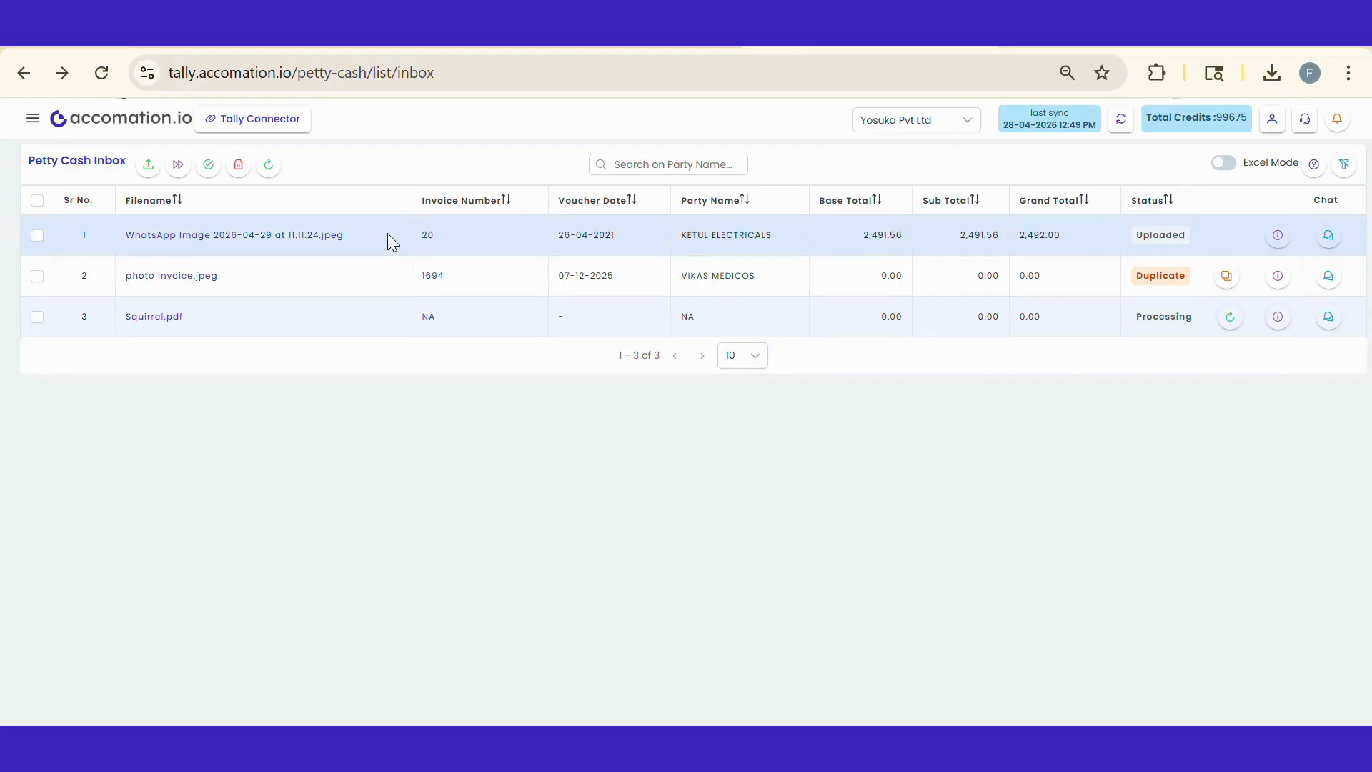
{"action": "left_click", "coordinate": [436, 244]}
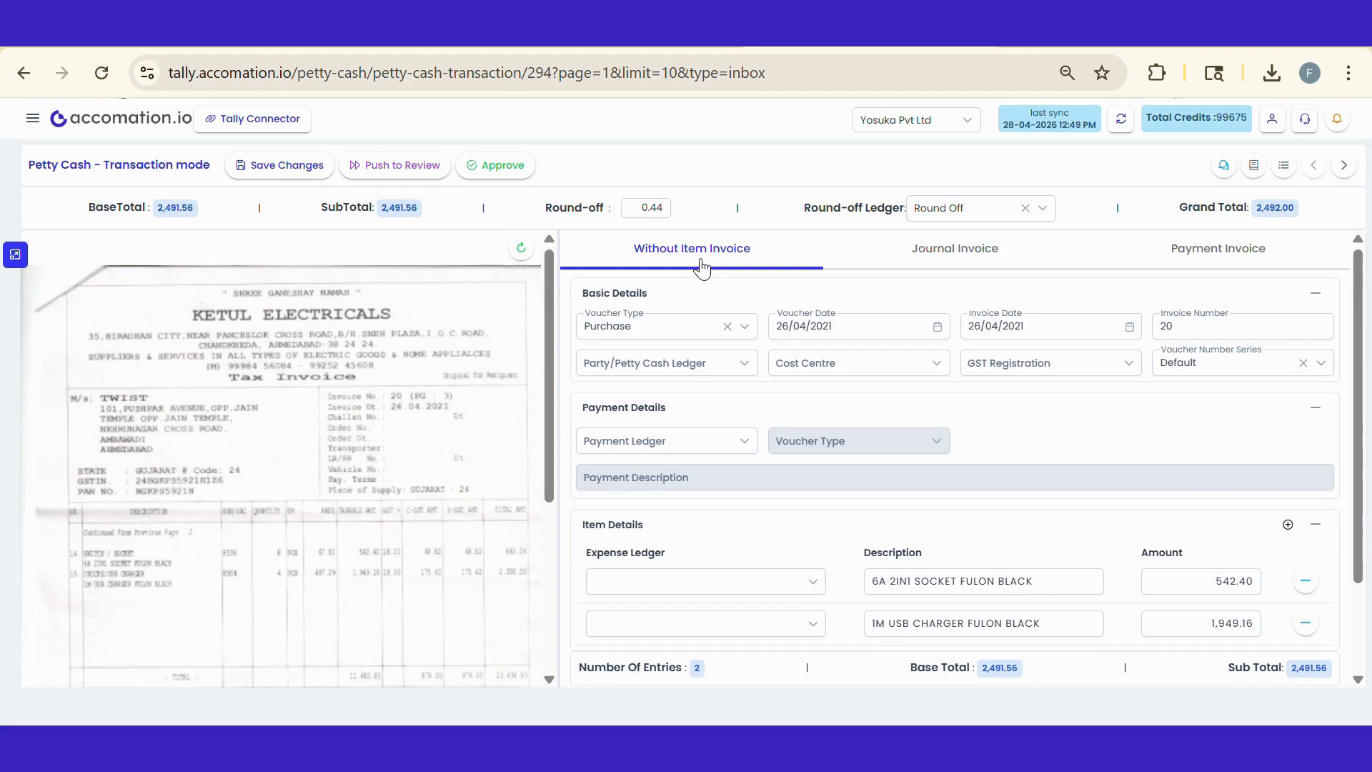
- Examine the Journal Invoice and Payment Invoice forms of the transaction, including the payment ledger field
{"action": "left_click", "coordinate": [960, 266]}
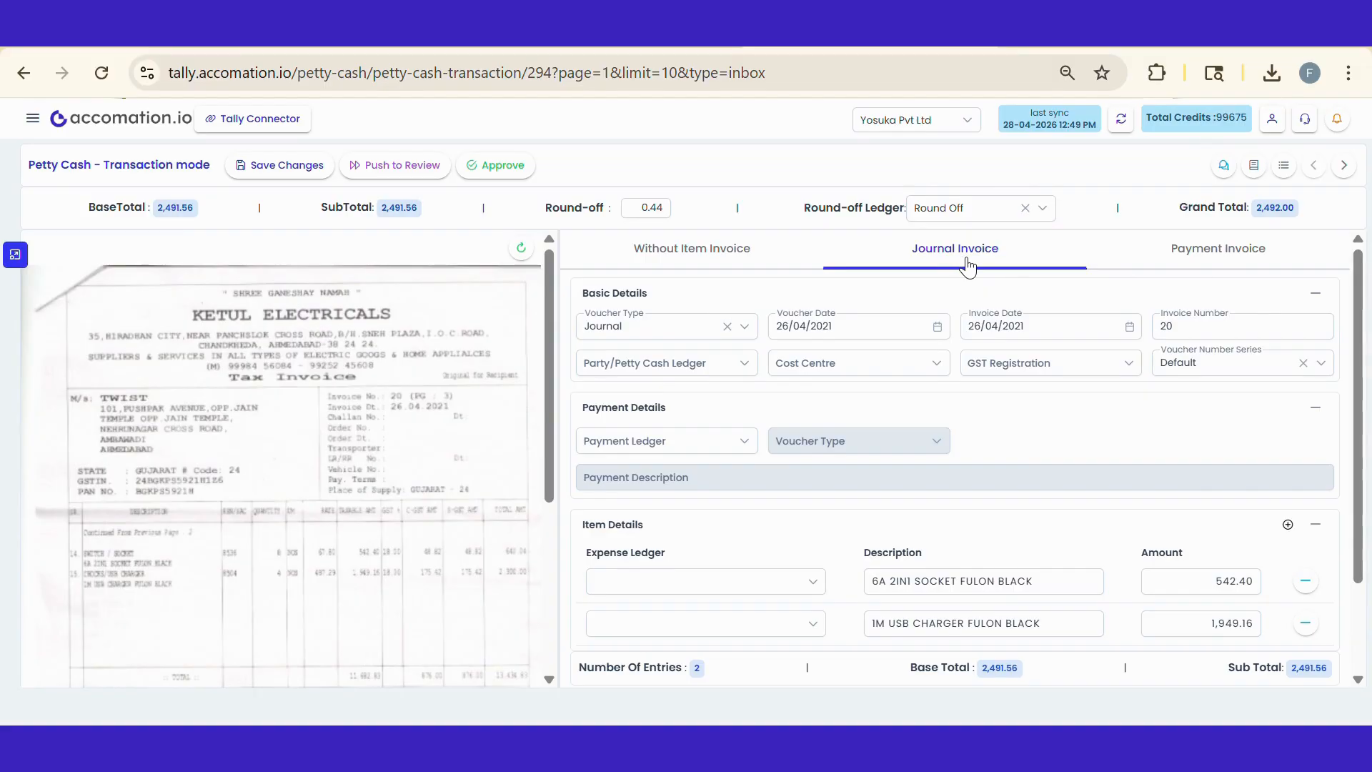
{"action": "left_click", "coordinate": [1202, 256]}
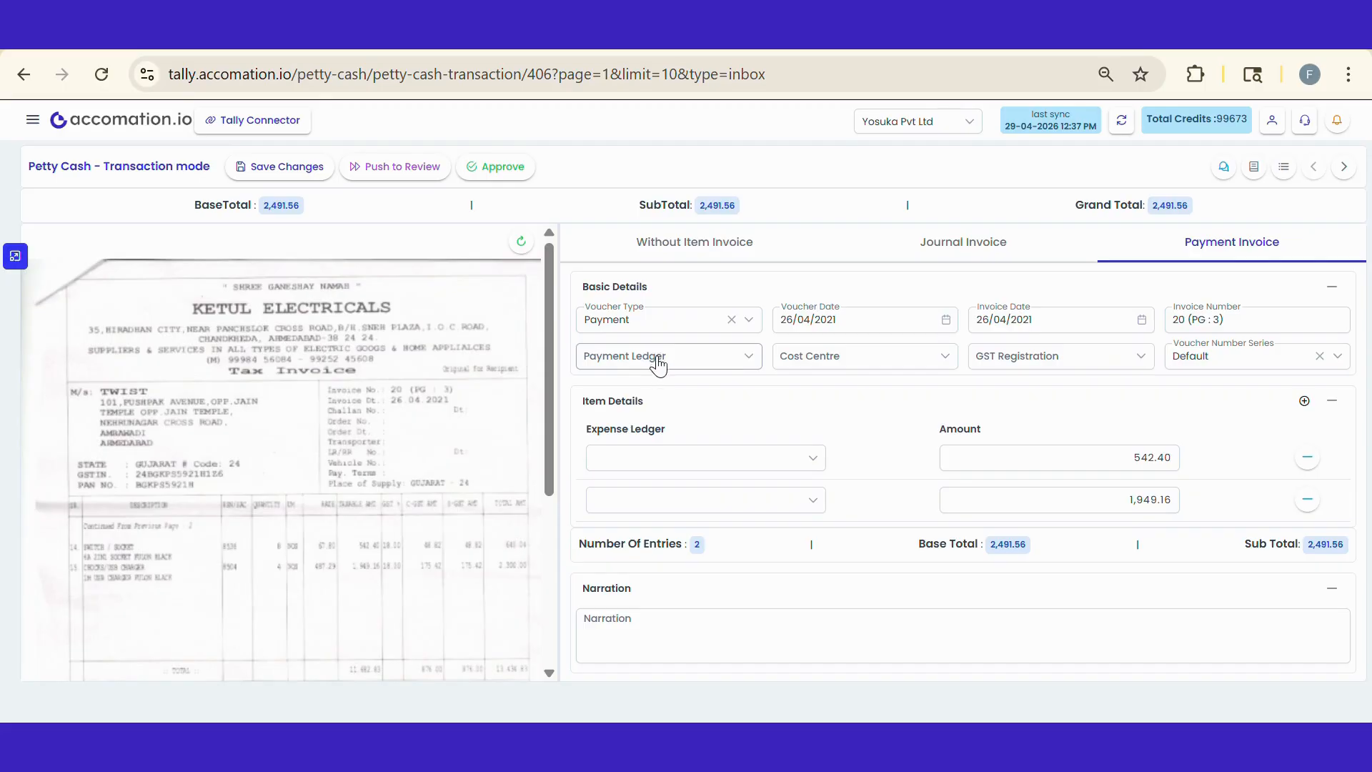
{"action": "left_click", "coordinate": [693, 364]}
{"action": "left_click", "coordinate": [692, 366]}
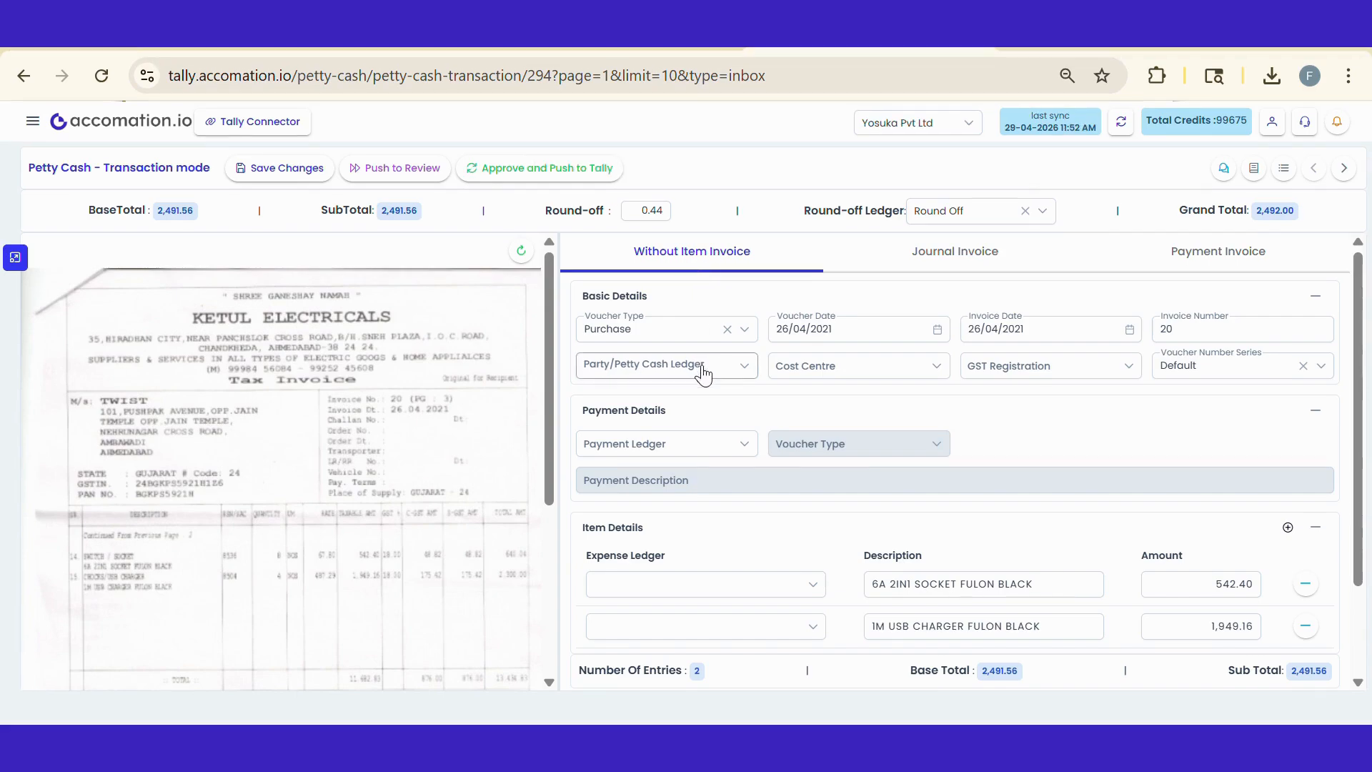
- Set the Party/Petty Cash Ledger of the Without Item Invoice to Petty cash
{"action": "left_click", "coordinate": [706, 365]}
{"action": "type", "text": "pett"}
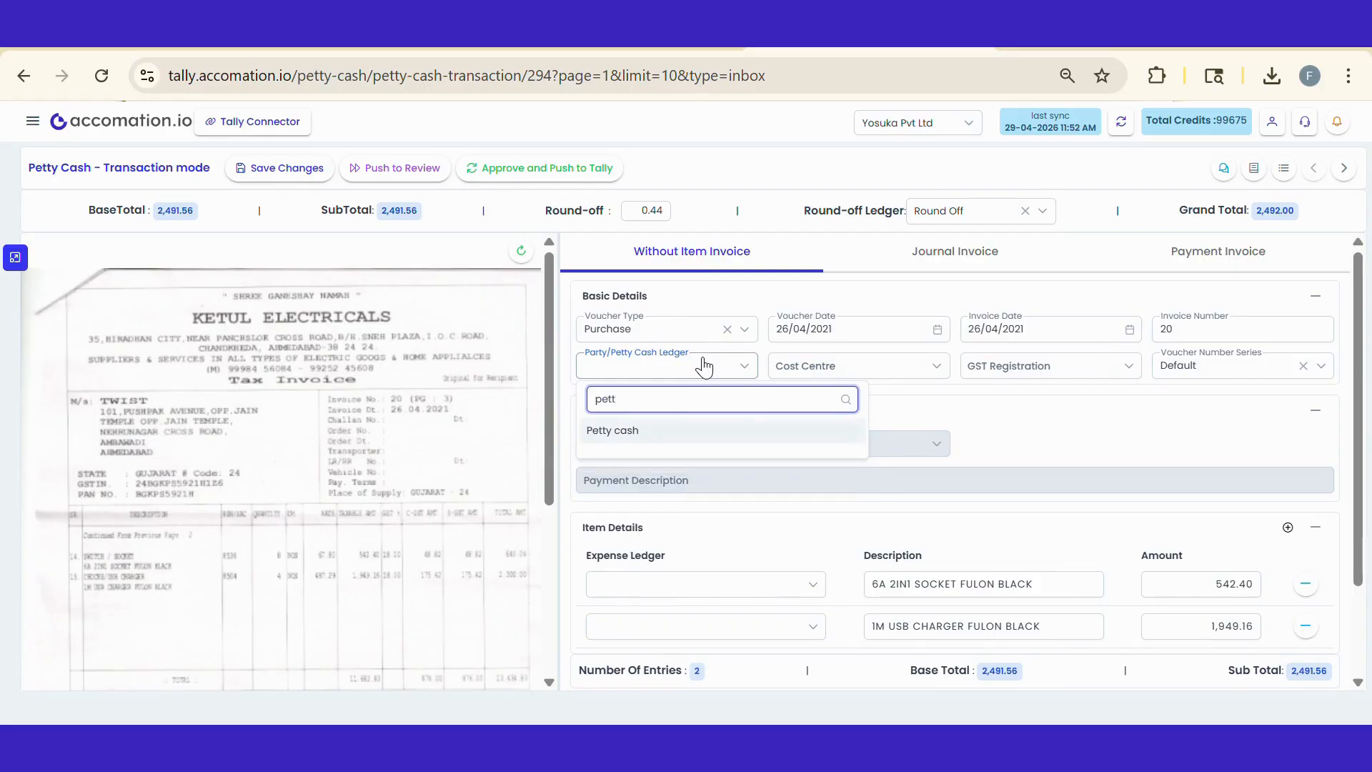
{"action": "key", "text": "Return"}
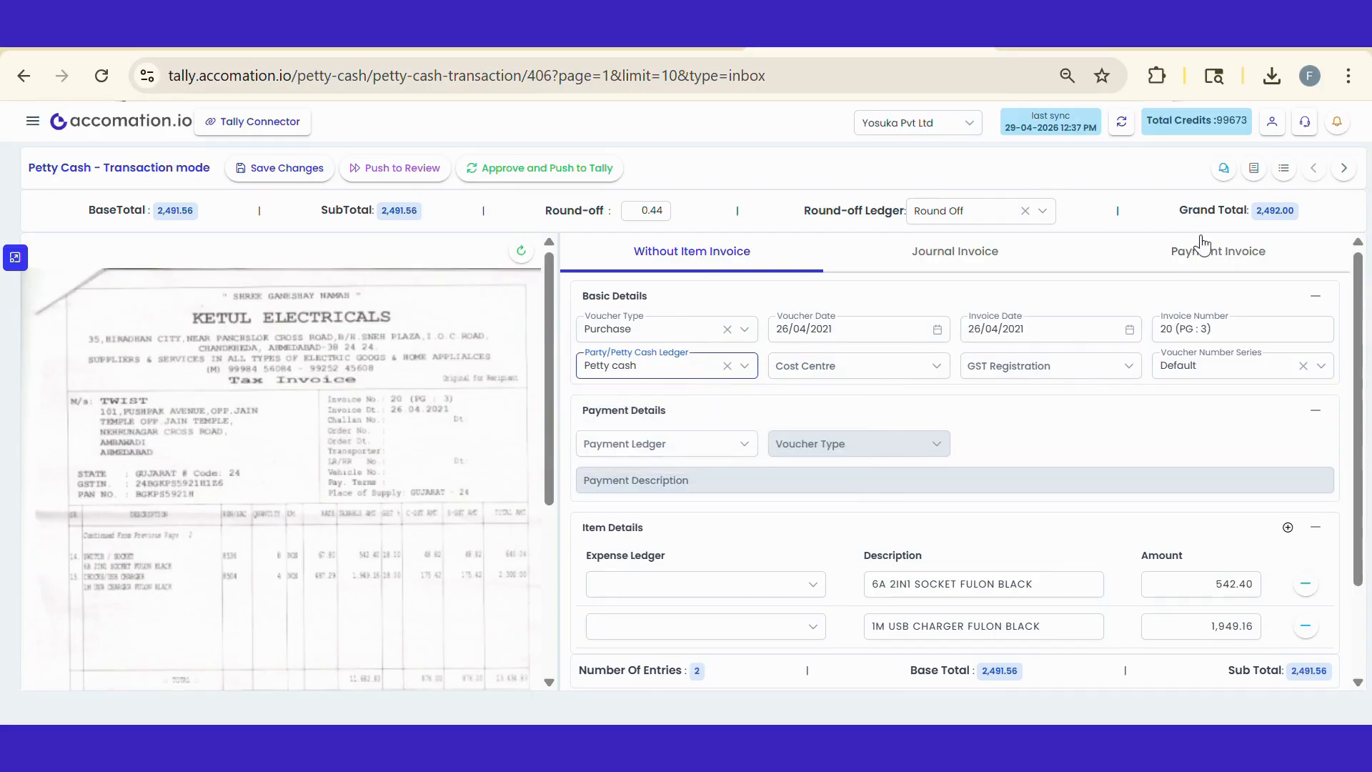
- View the Add Ledger form and close it without adding a ledger
{"action": "left_click", "coordinate": [1256, 168]}
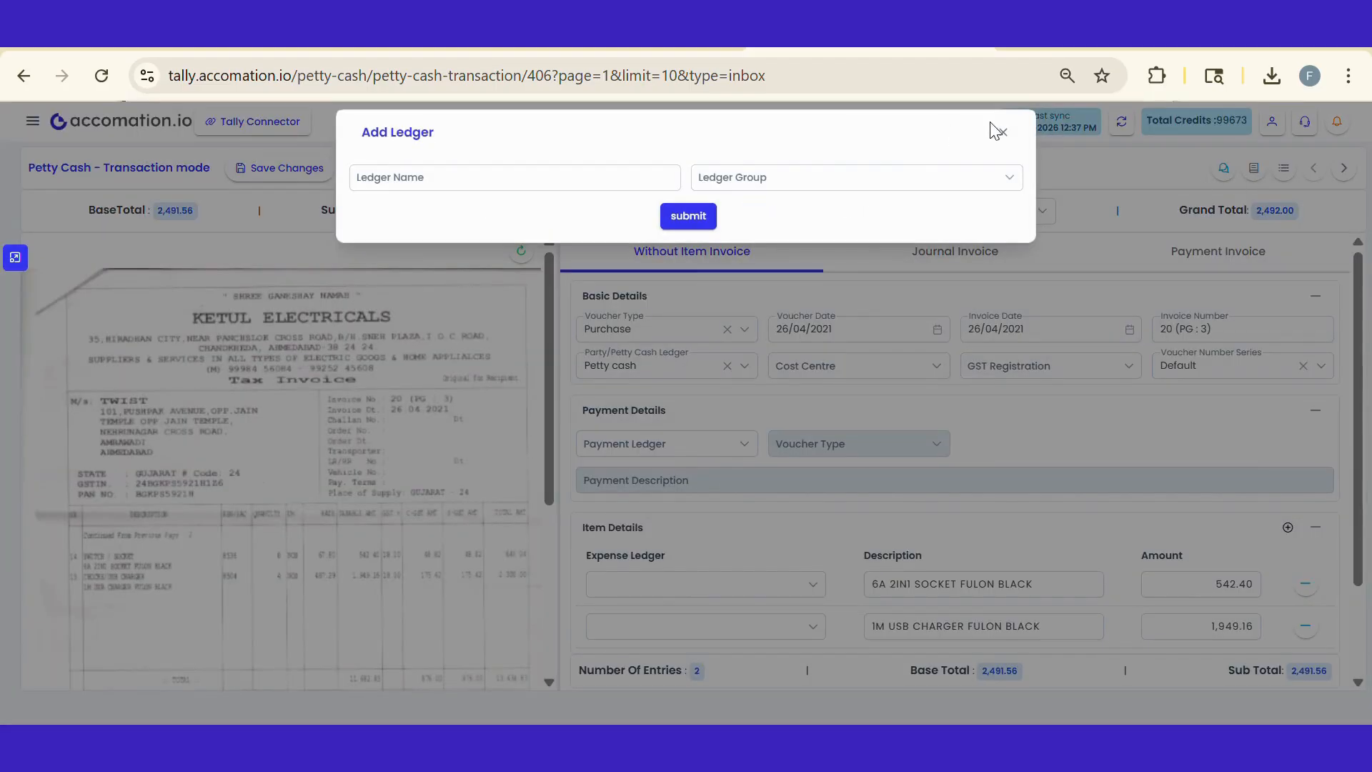
{"action": "left_click", "coordinate": [1002, 136]}
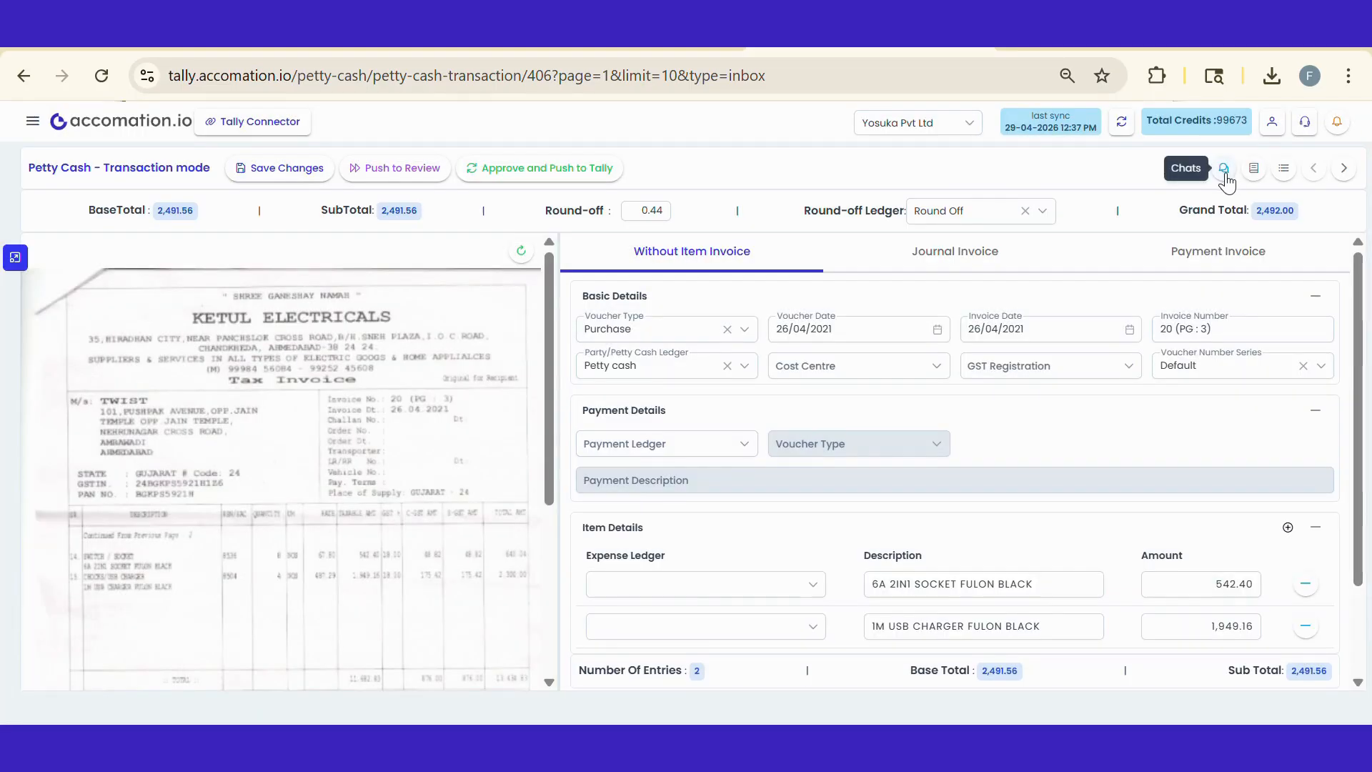
- Send the chat message "Please cross check the amount" on the transaction and close the chat
{"action": "left_click", "coordinate": [1225, 171]}
{"action": "left_click", "coordinate": [1215, 175]}
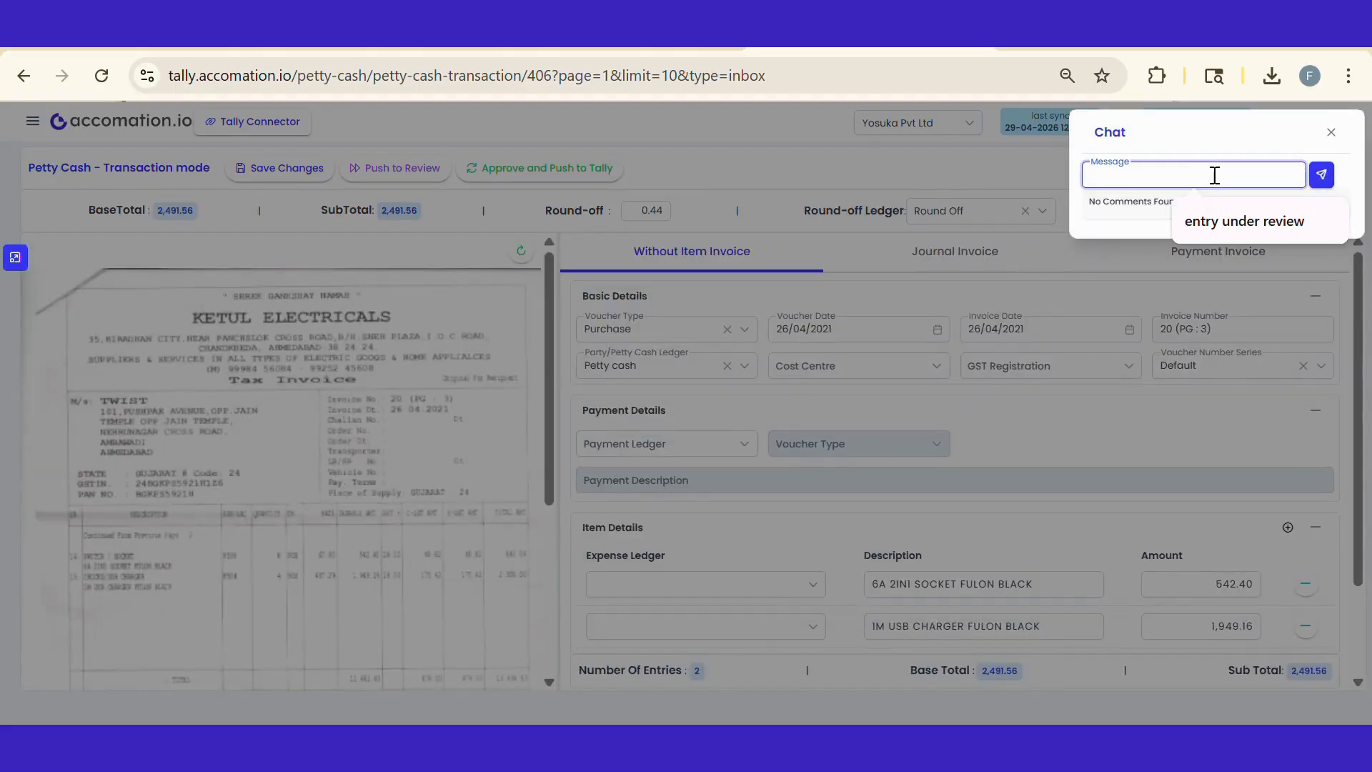
{"action": "type", "text": "Please cr"}
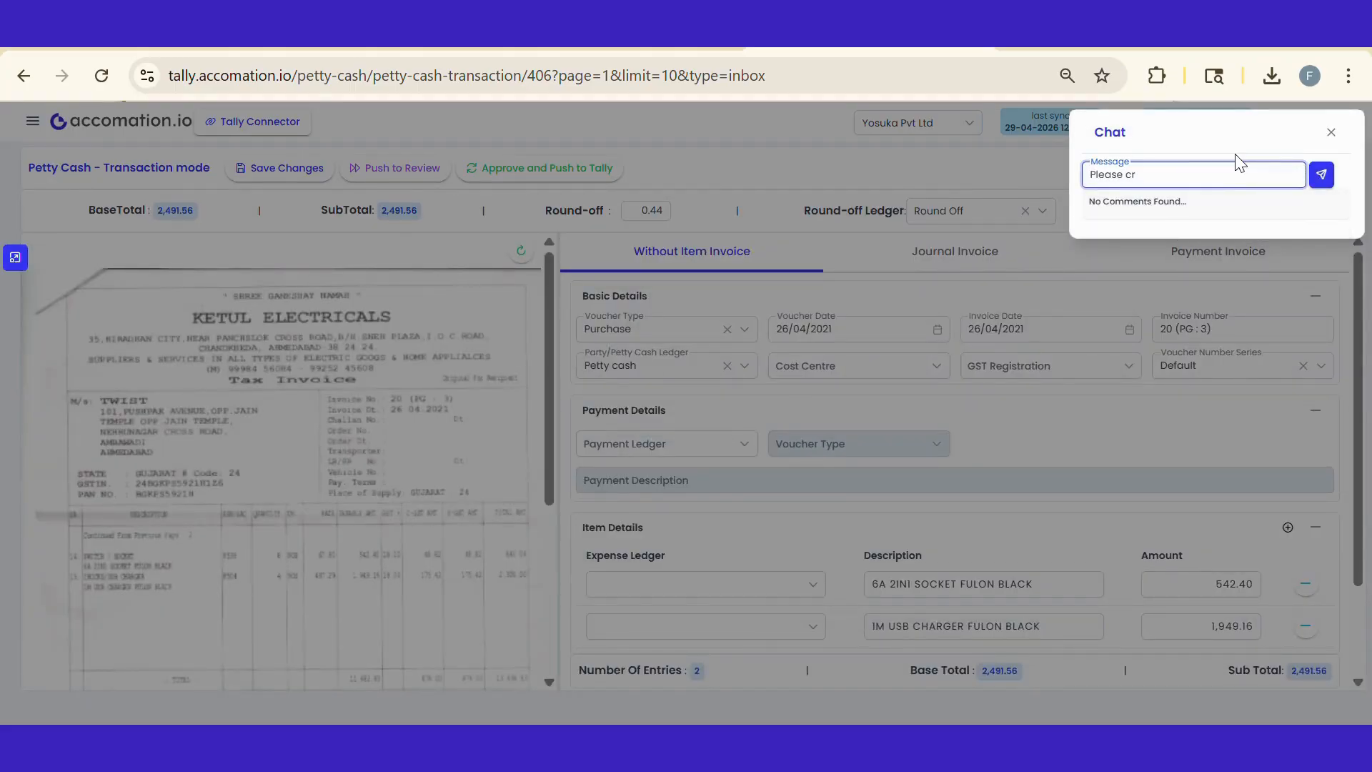
{"action": "type", "text": "oss check the amount"}
{"action": "left_click", "coordinate": [1321, 174]}
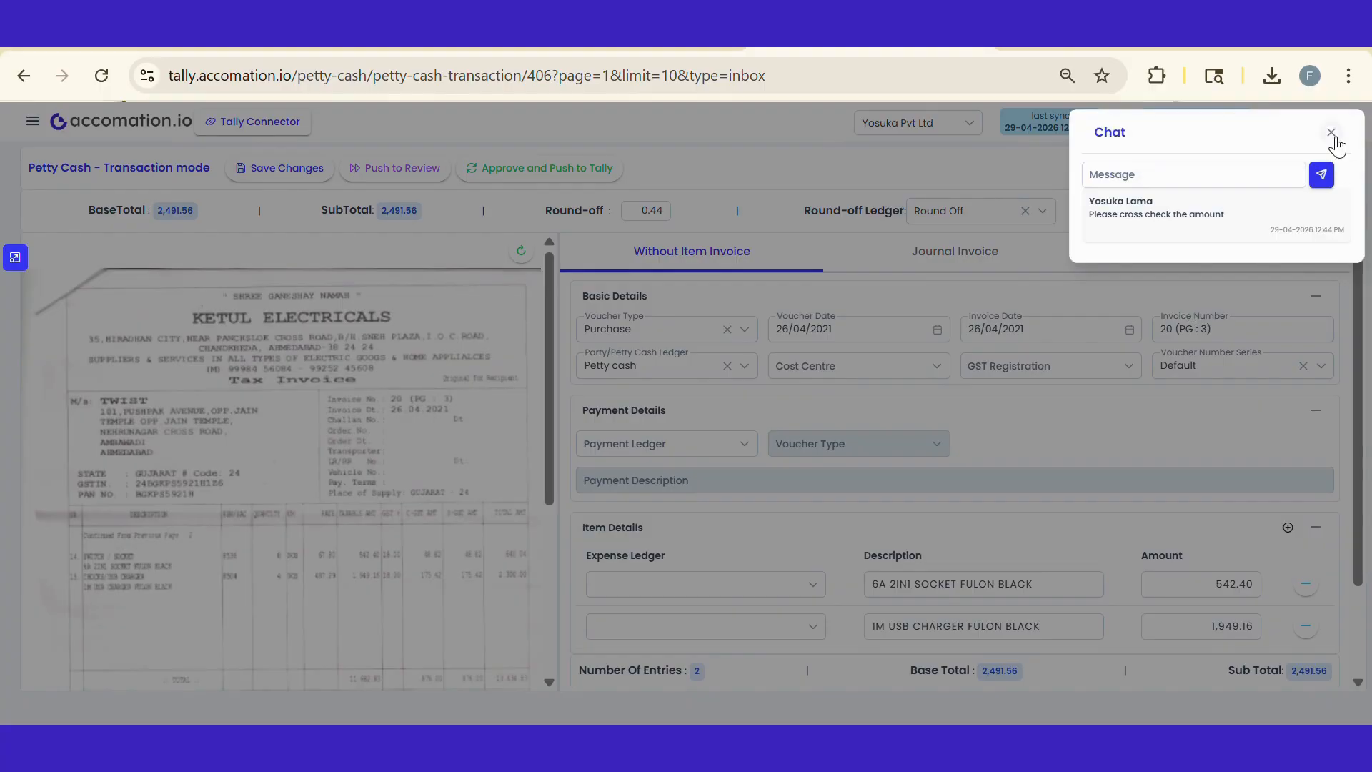
{"action": "left_click", "coordinate": [1331, 133]}
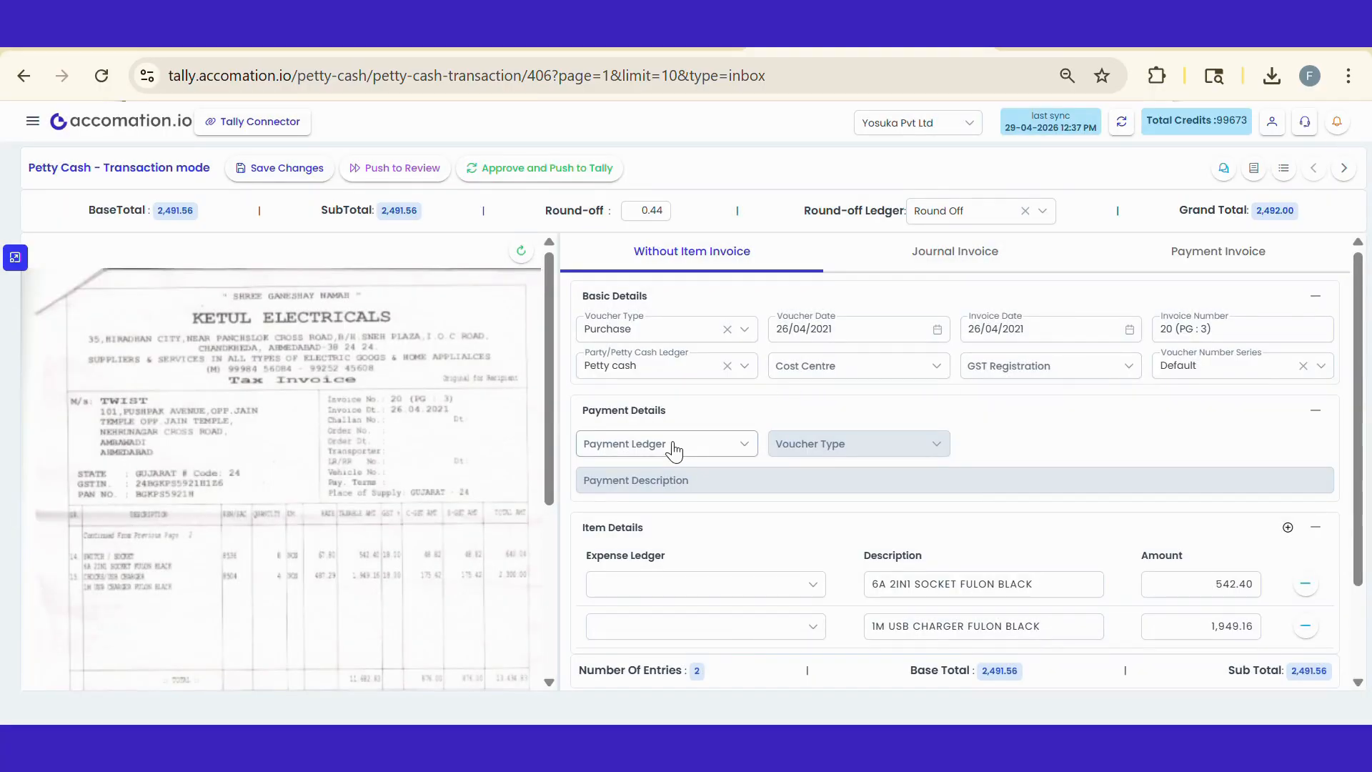
- Fill in the payment details with payment ledger HDFC, voucher type Payment and description "UPI Payment"
{"action": "left_click", "coordinate": [704, 368]}
{"action": "left_click", "coordinate": [704, 449]}
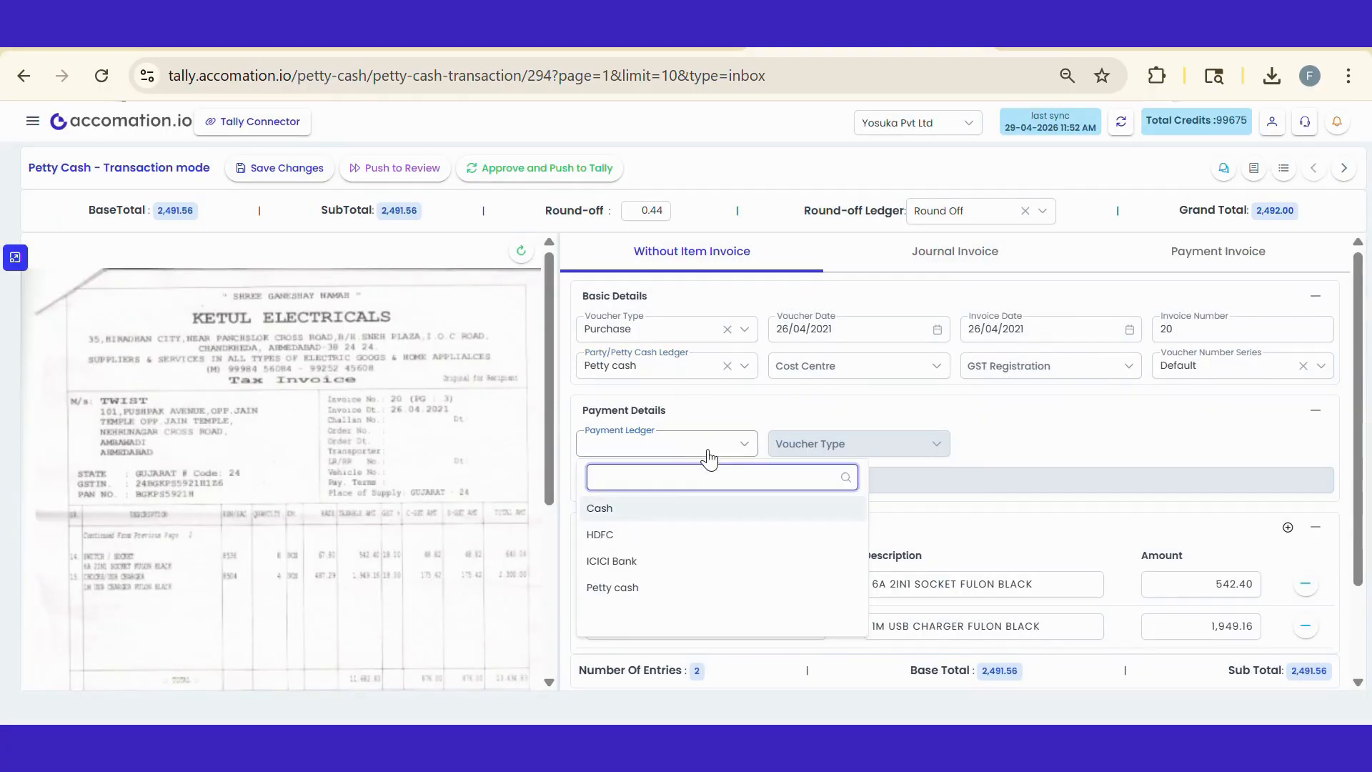
{"action": "left_click", "coordinate": [653, 536]}
{"action": "left_click", "coordinate": [863, 443]}
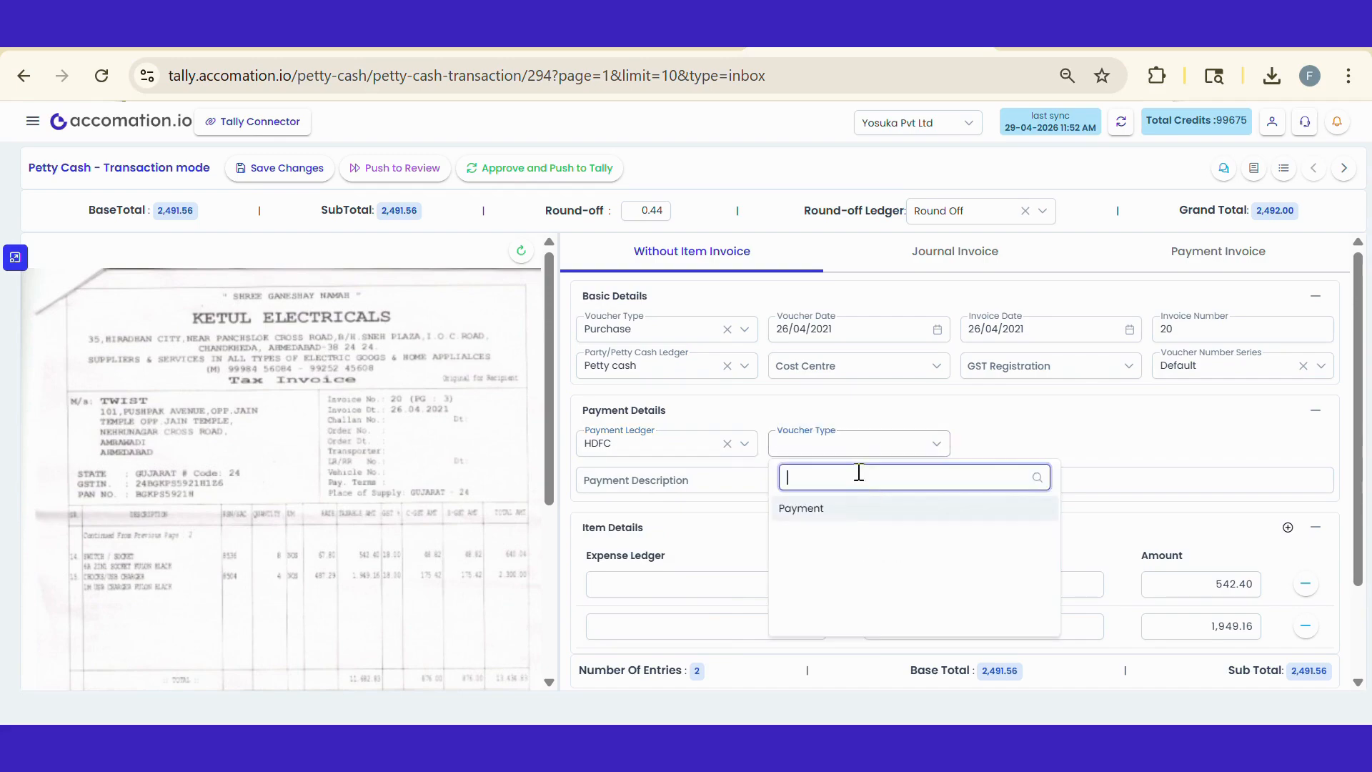
{"action": "left_click", "coordinate": [836, 508]}
{"action": "left_click", "coordinate": [679, 477]}
{"action": "key", "text": "Down"}
{"action": "key", "text": "Down"}
{"action": "key", "text": "Down"}
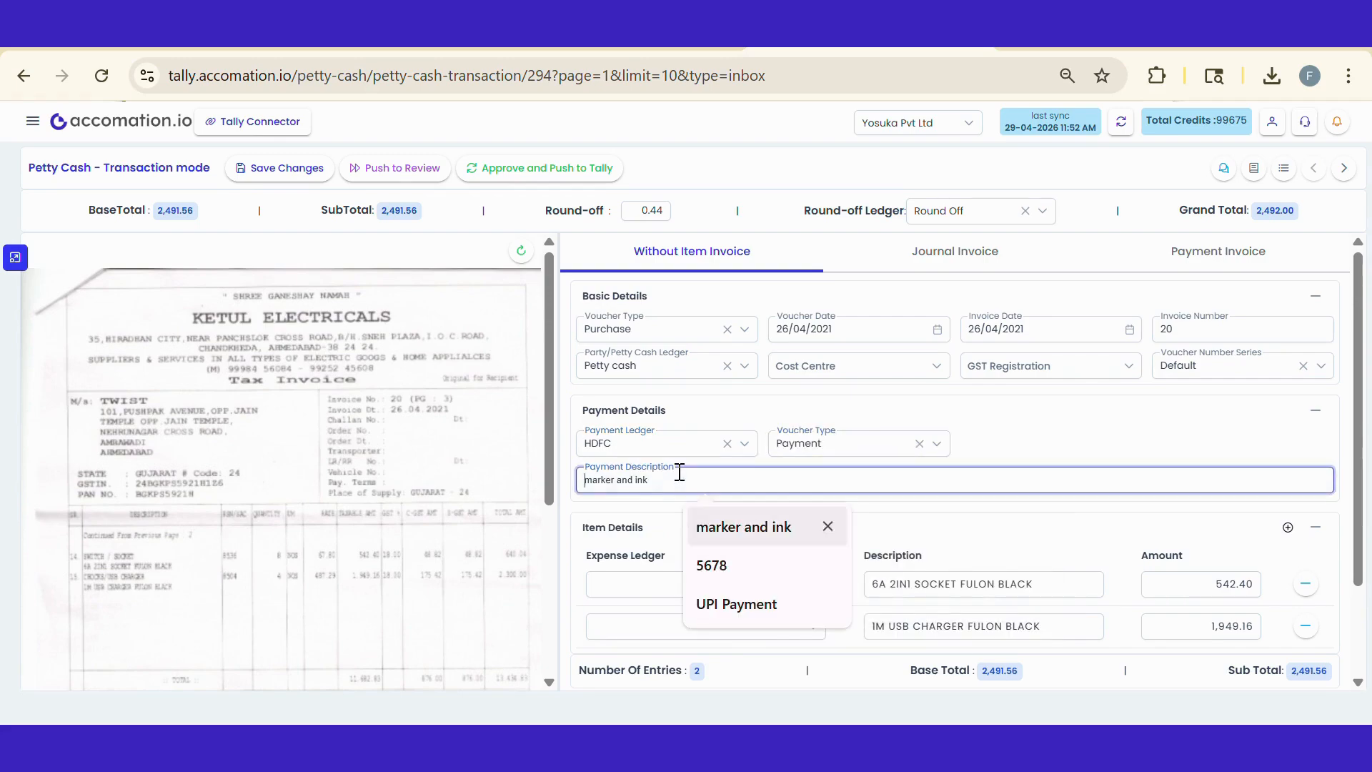
{"action": "key", "text": "Return"}
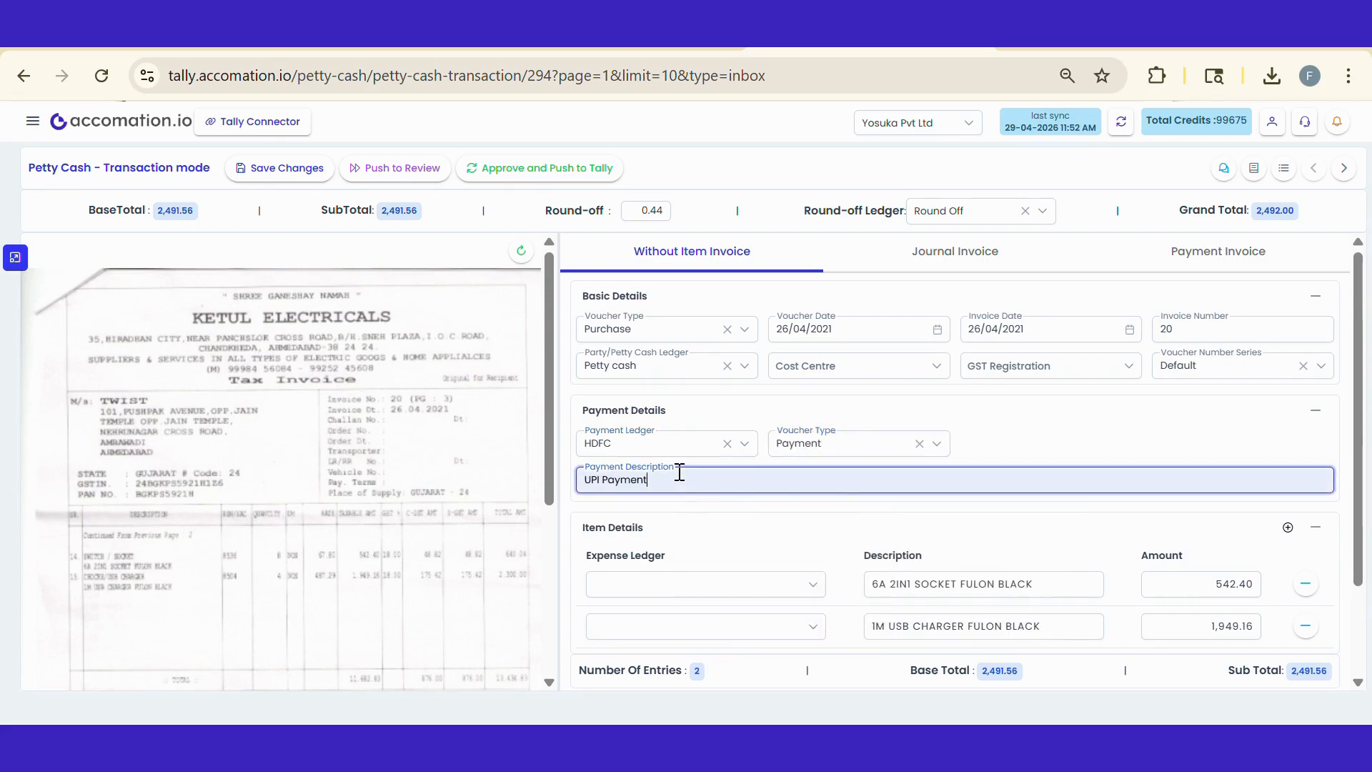
- Set the expense ledger of both the socket and the USB charger items to electricals
{"action": "left_click", "coordinate": [683, 600]}
{"action": "type", "text": "ele"}
{"action": "key", "text": "Down"}
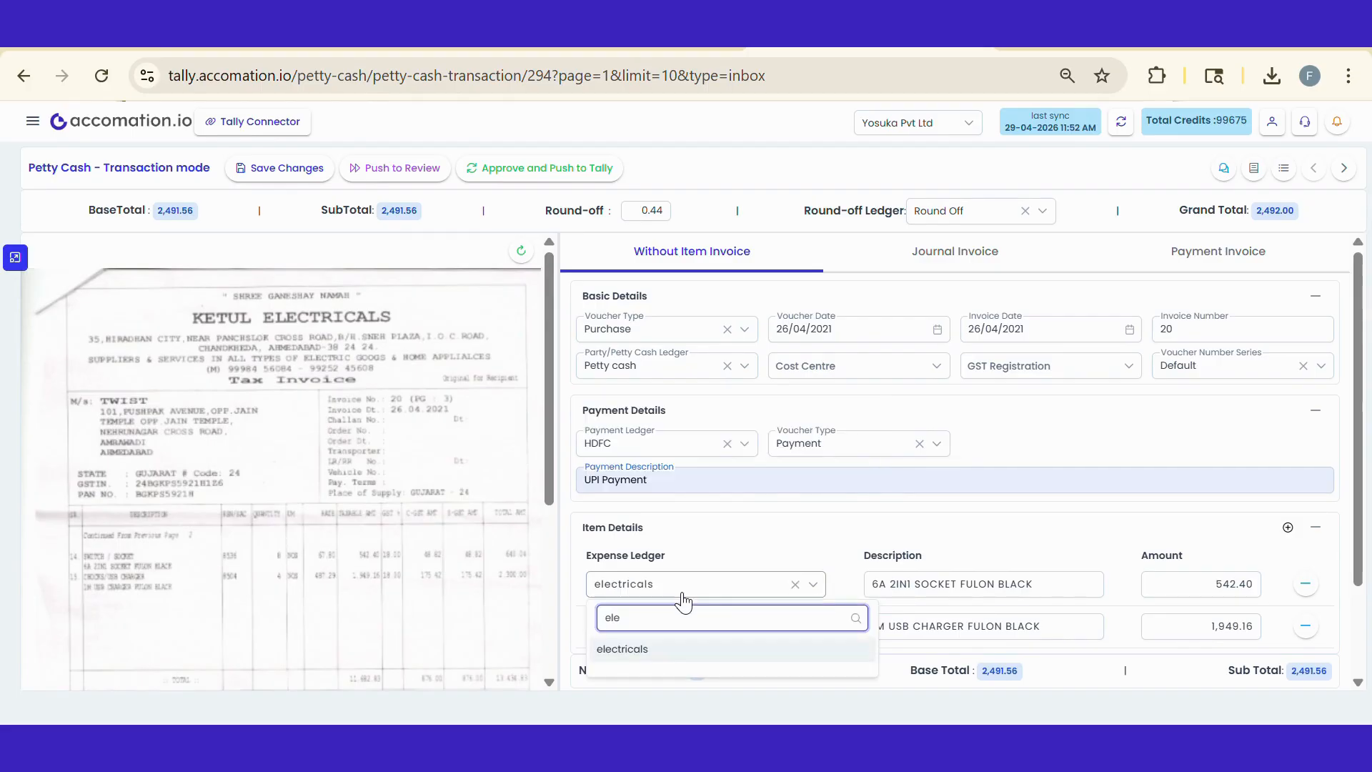
{"action": "key", "text": "Return"}
{"action": "left_click", "coordinate": [681, 627]}
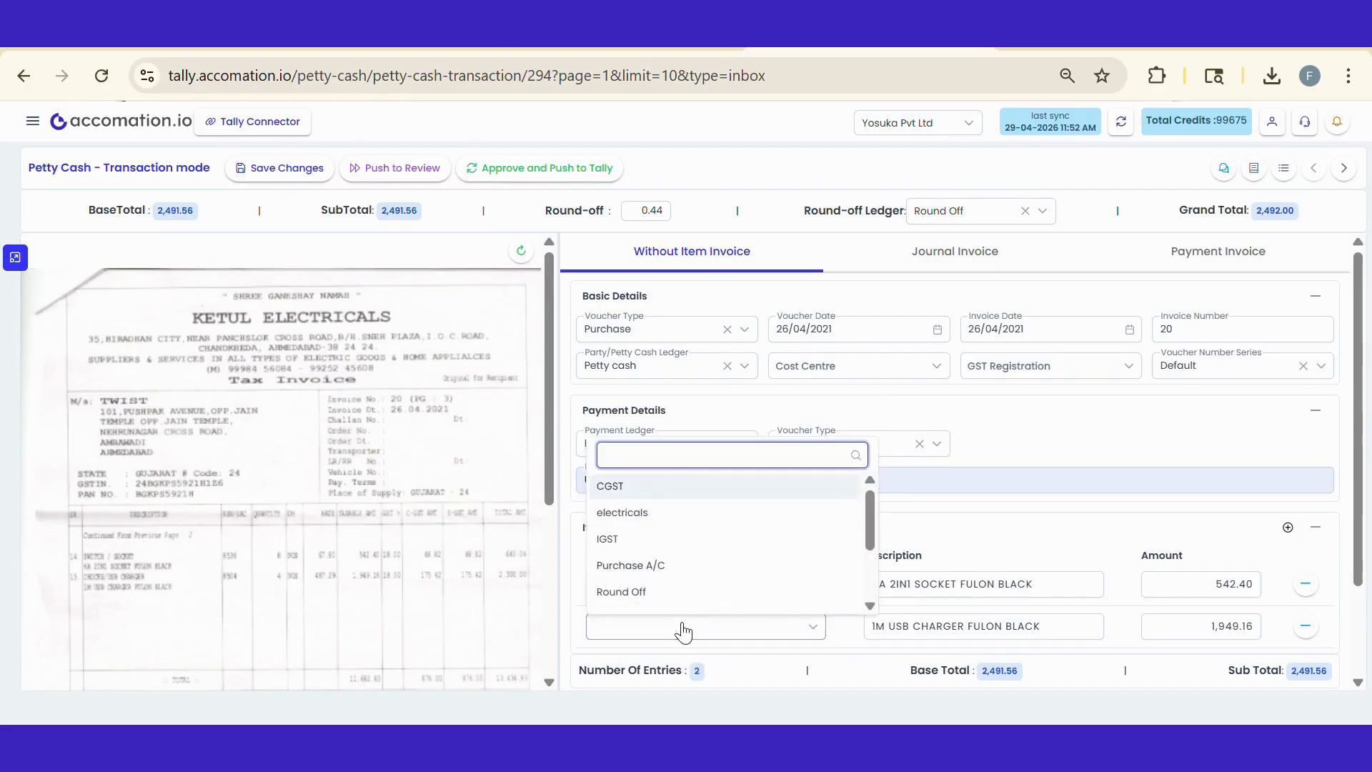
{"action": "type", "text": "ele"}
{"action": "key", "text": "Down"}
{"action": "key", "text": "Return"}
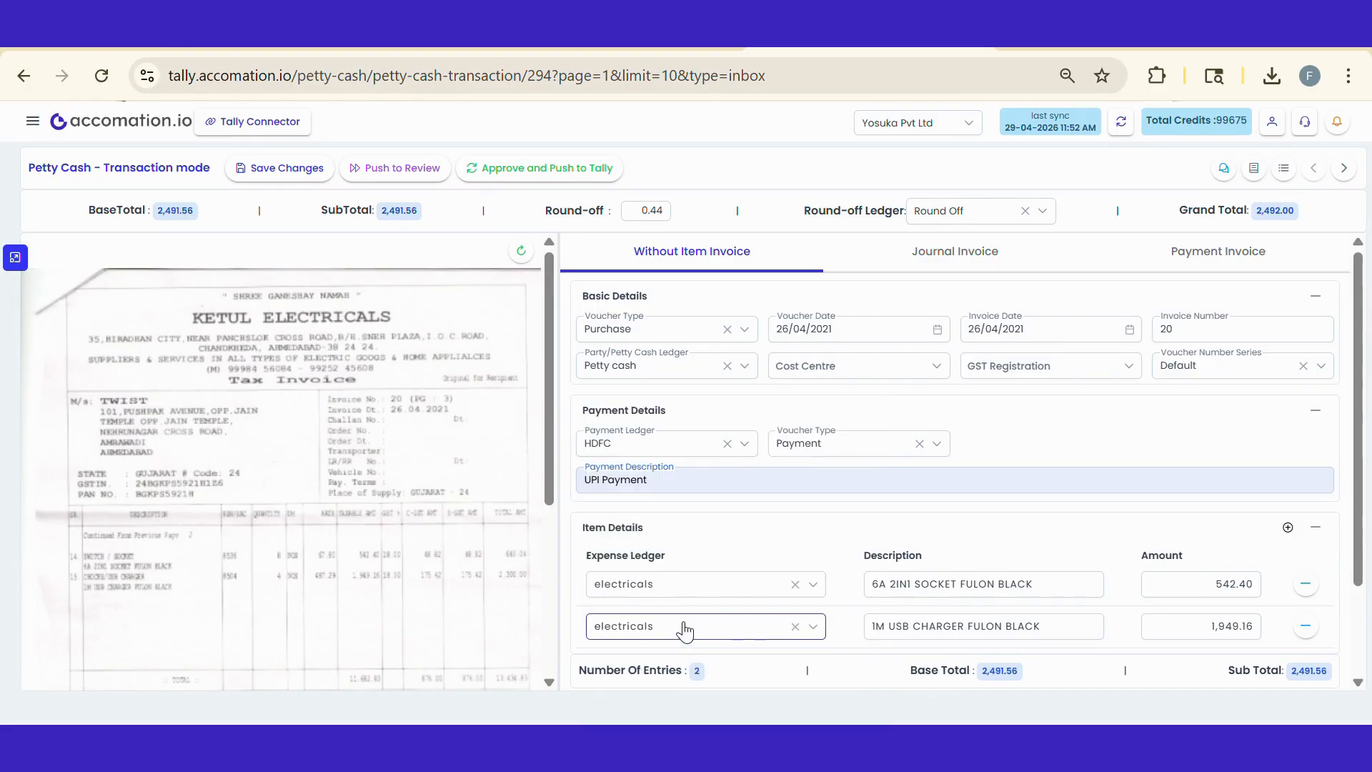
- Enter the narration "electrical equipments for office" and push the transaction to review
{"action": "scroll", "coordinate": [725, 626], "scroll_direction": "down", "scroll_amount": 2}
{"action": "left_click", "coordinate": [725, 626]}
{"action": "type", "text": "el"}
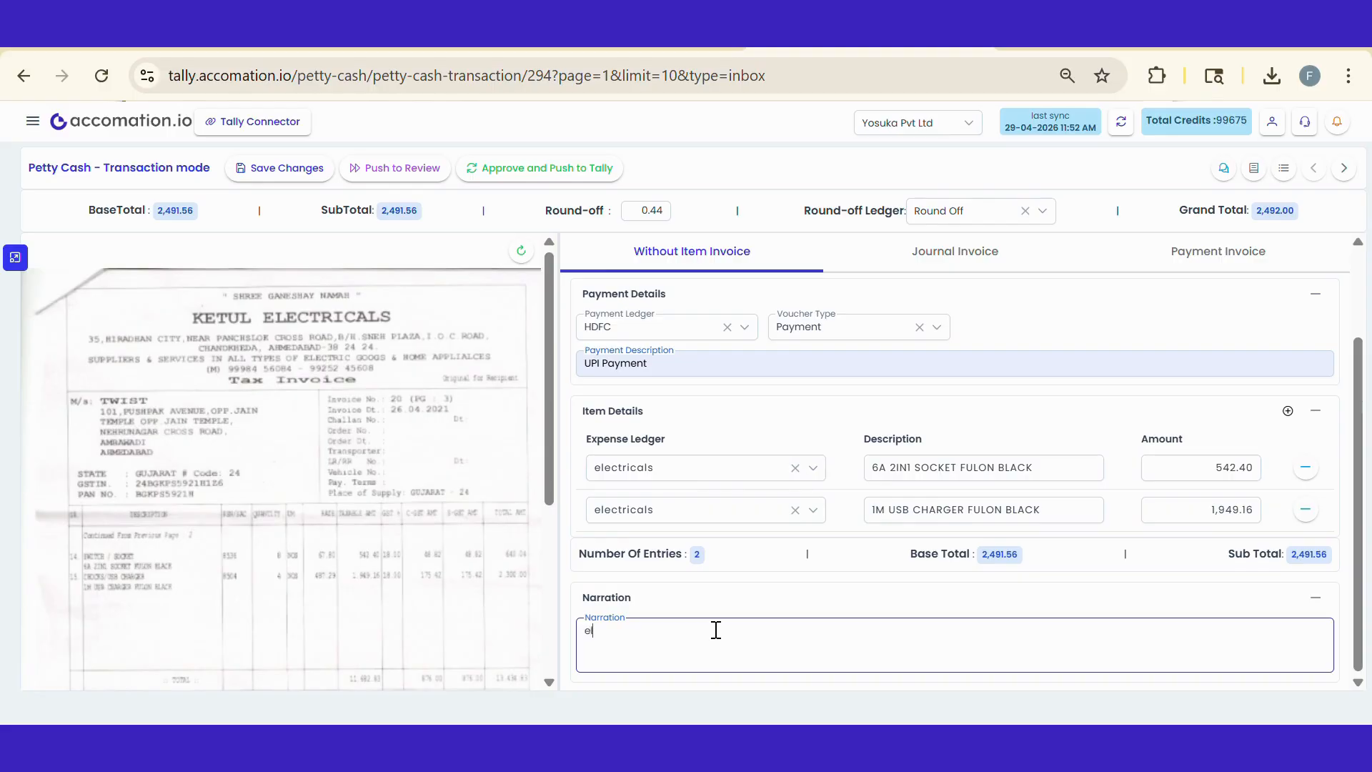
{"action": "type", "text": "ectrical equipments for office"}
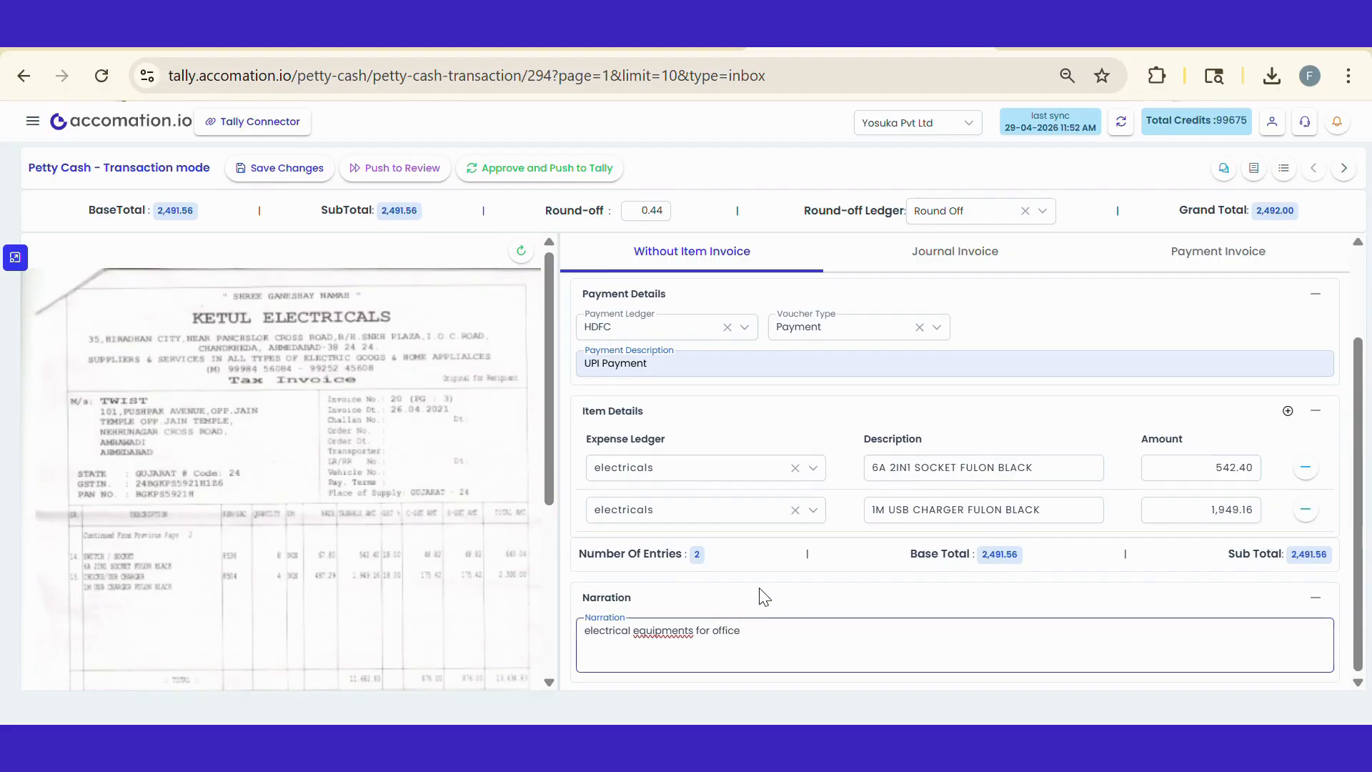
{"action": "left_click", "coordinate": [805, 590]}
{"action": "scroll", "coordinate": [858, 589], "scroll_direction": "up", "scroll_amount": 2}
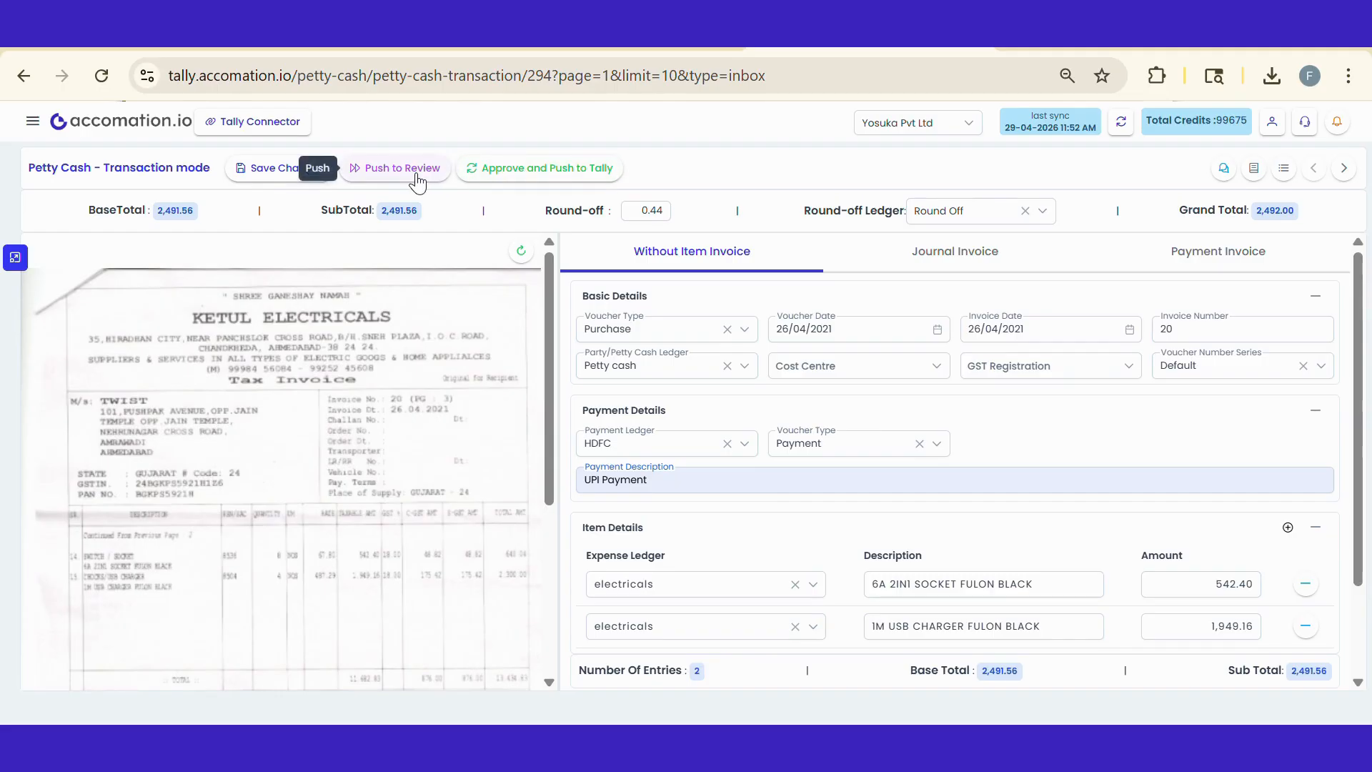
{"action": "left_click", "coordinate": [416, 179]}
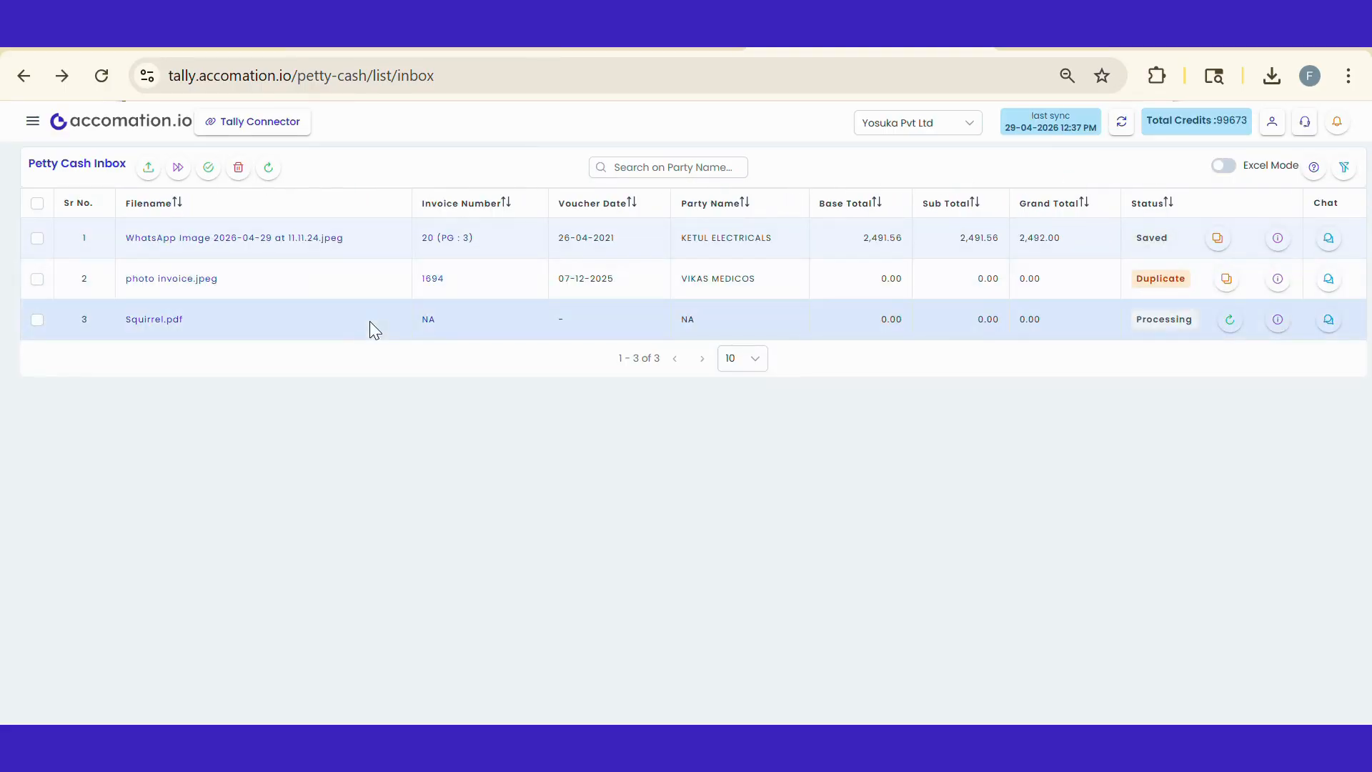
- Select all inbox entries, and read the chat comments on the KETUL ELECTRICALS invoice
{"action": "left_click", "coordinate": [38, 208]}
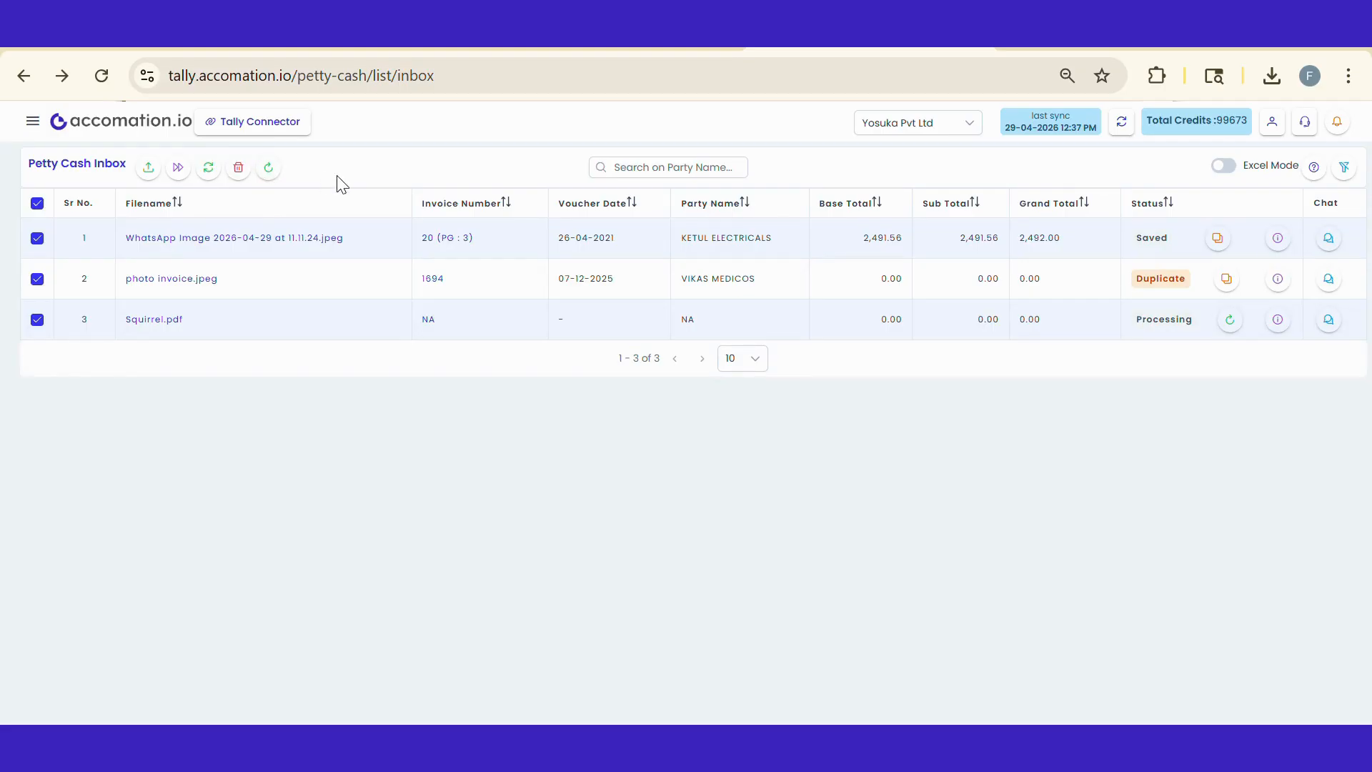
{"action": "left_click", "coordinate": [1330, 241]}
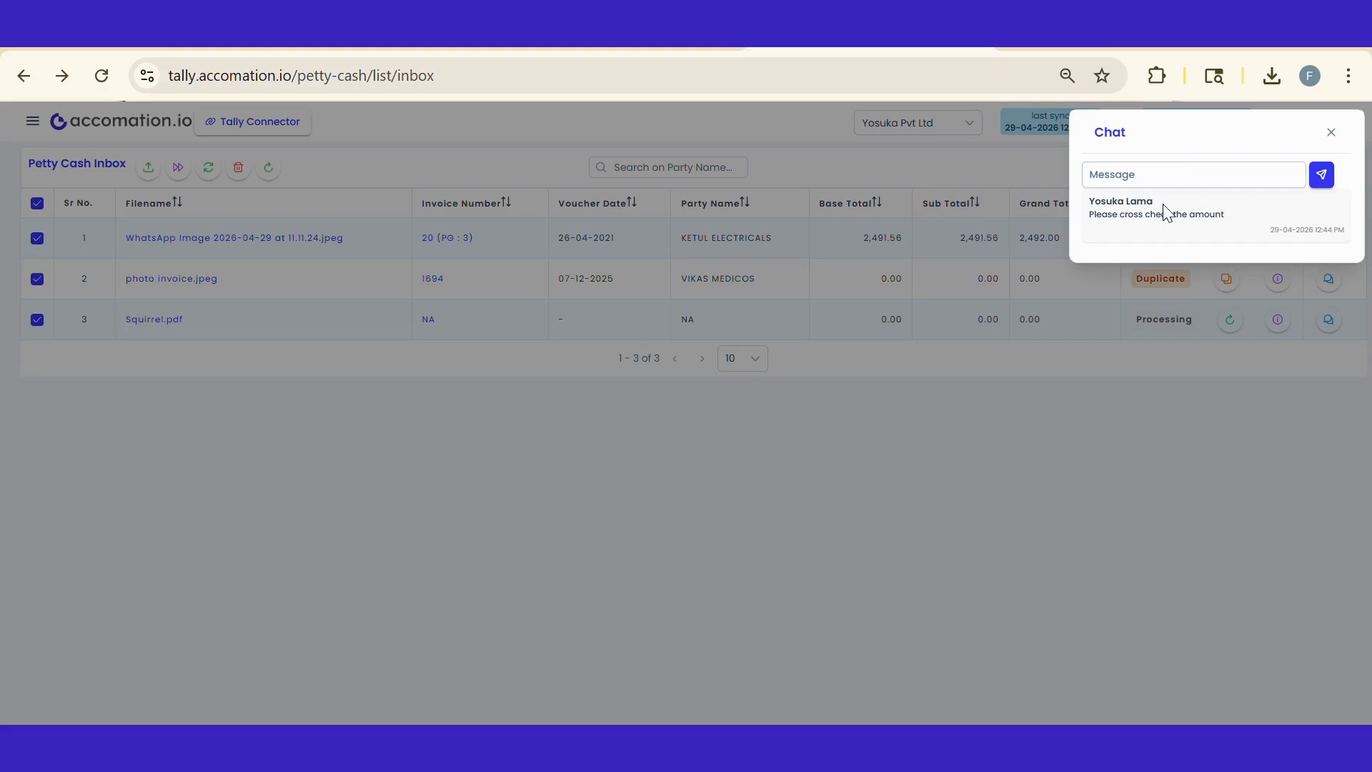
{"action": "left_click", "coordinate": [1224, 173]}
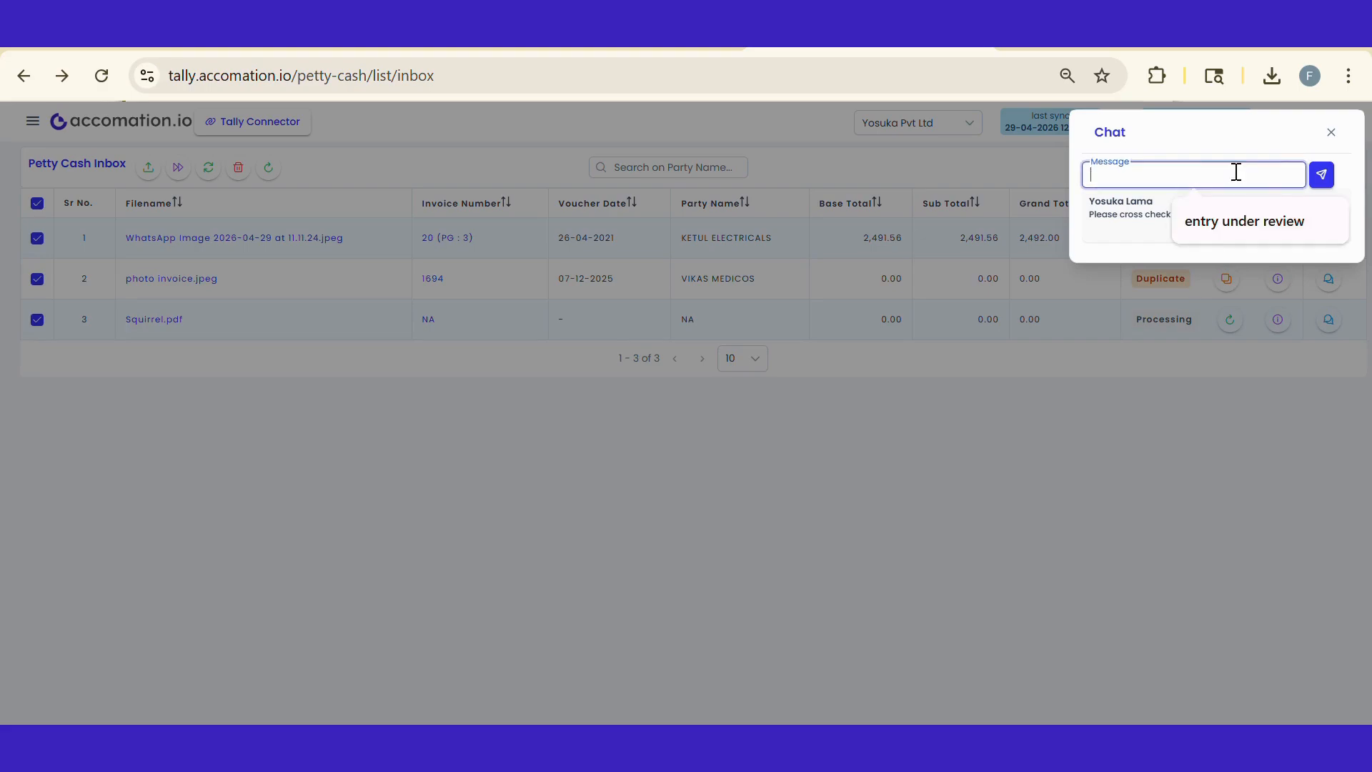
{"action": "left_click", "coordinate": [1330, 134]}
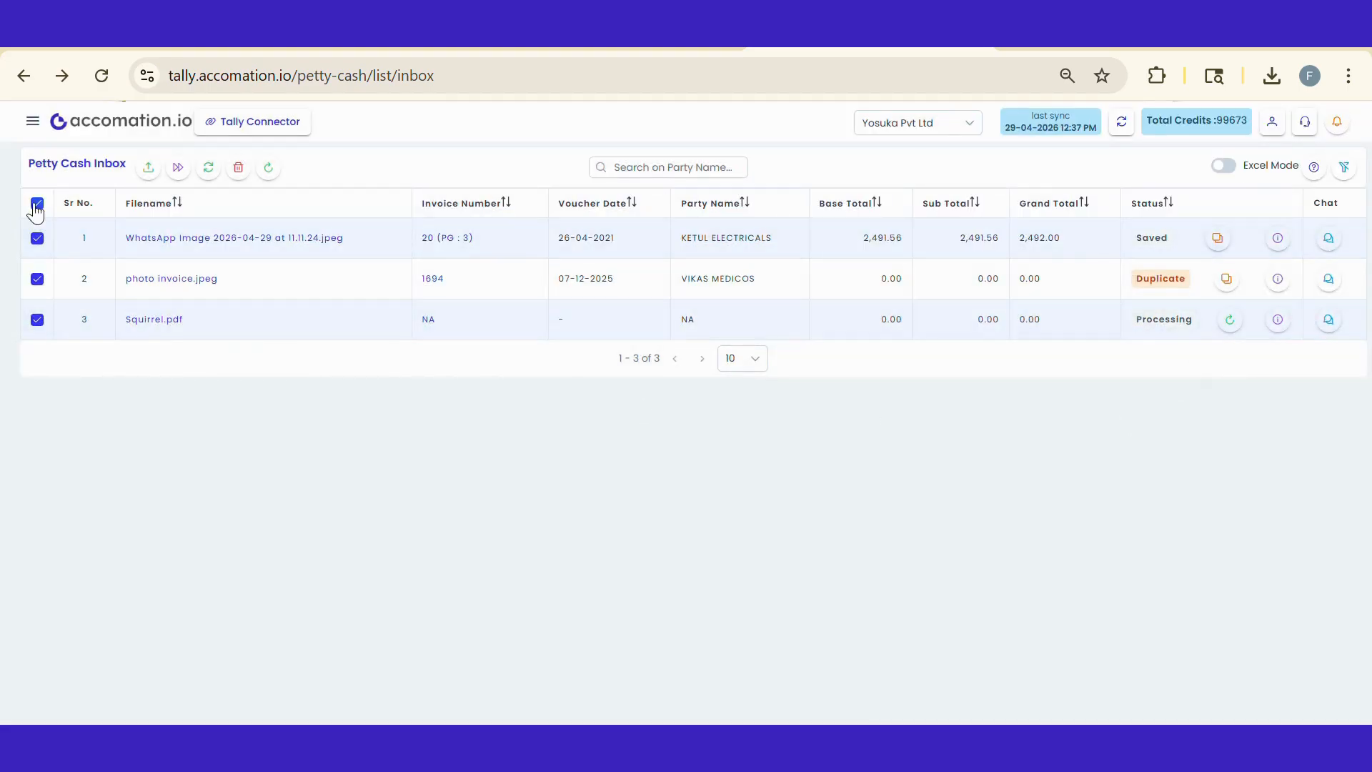
- Select only the KETUL ELECTRICALS invoice in the Petty Cash inbox and push it to review
{"action": "left_click", "coordinate": [36, 208]}
{"action": "left_click", "coordinate": [37, 242]}
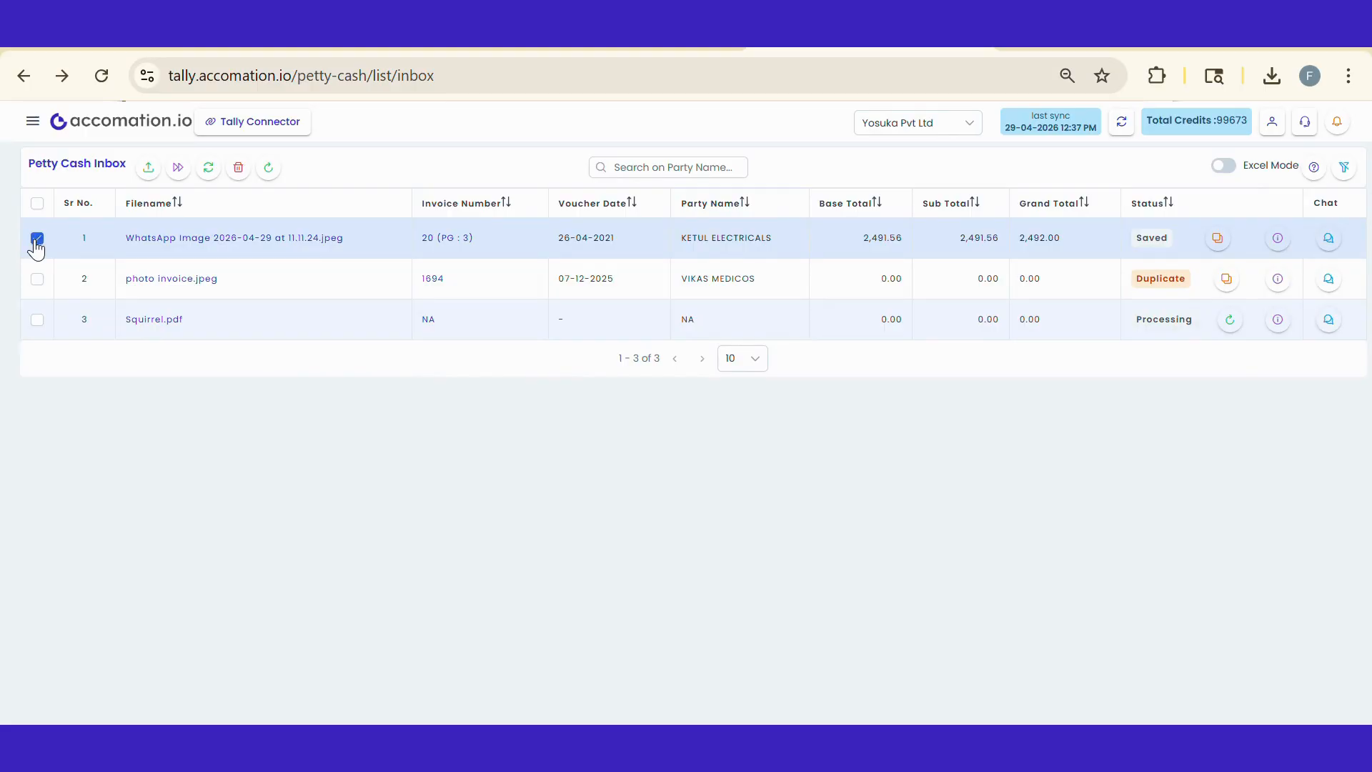
{"action": "left_click", "coordinate": [180, 172]}
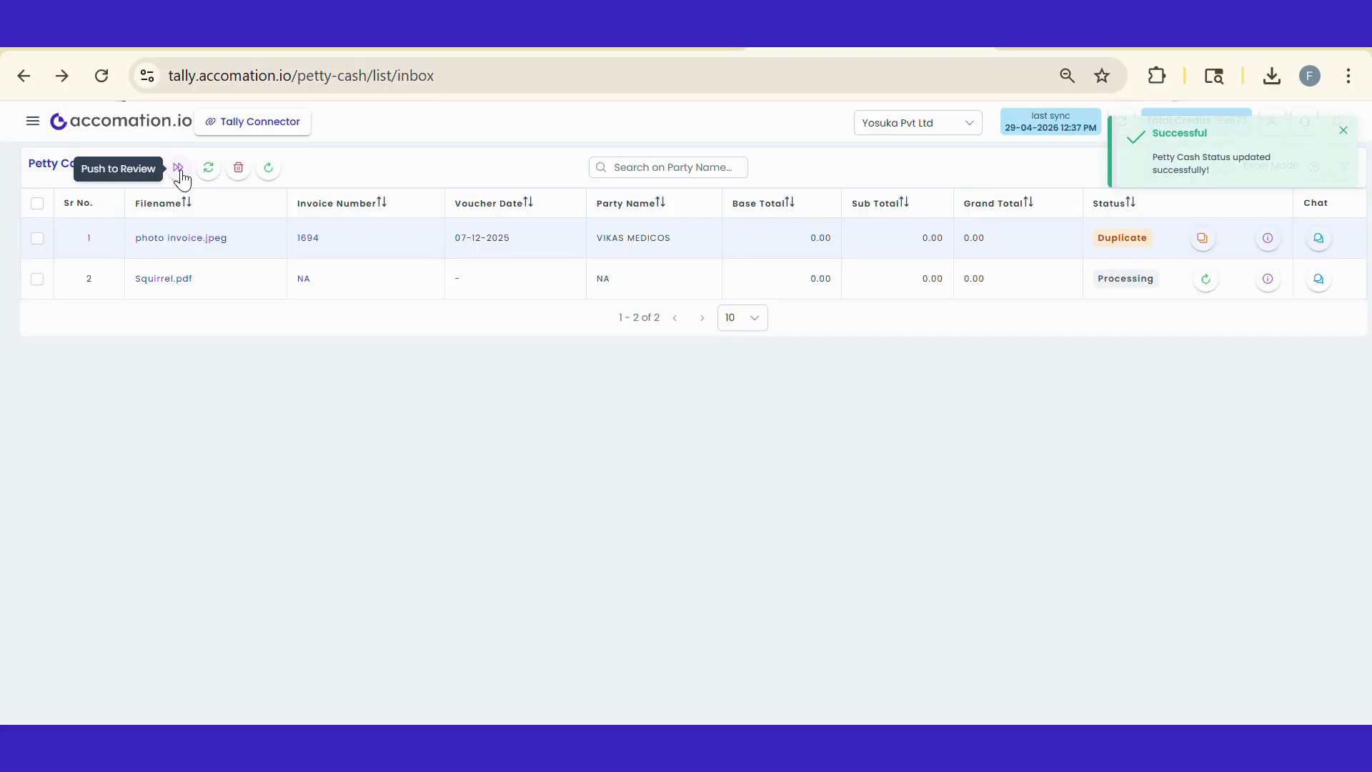
- Open the KETUL ELECTRICALS invoice from the Petty Cash review list, check its payment, item and narration details, and return to the list
{"action": "left_click", "coordinate": [33, 123]}
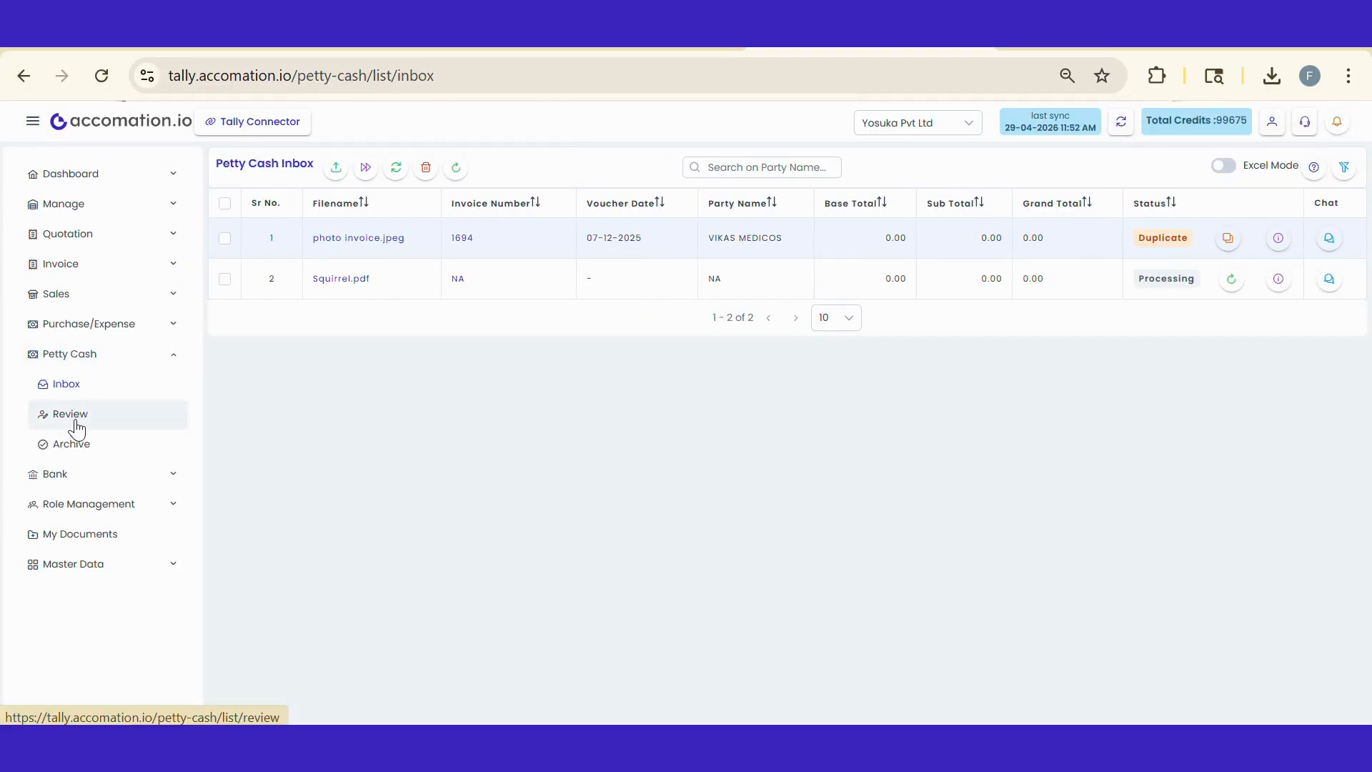
{"action": "left_click", "coordinate": [76, 427]}
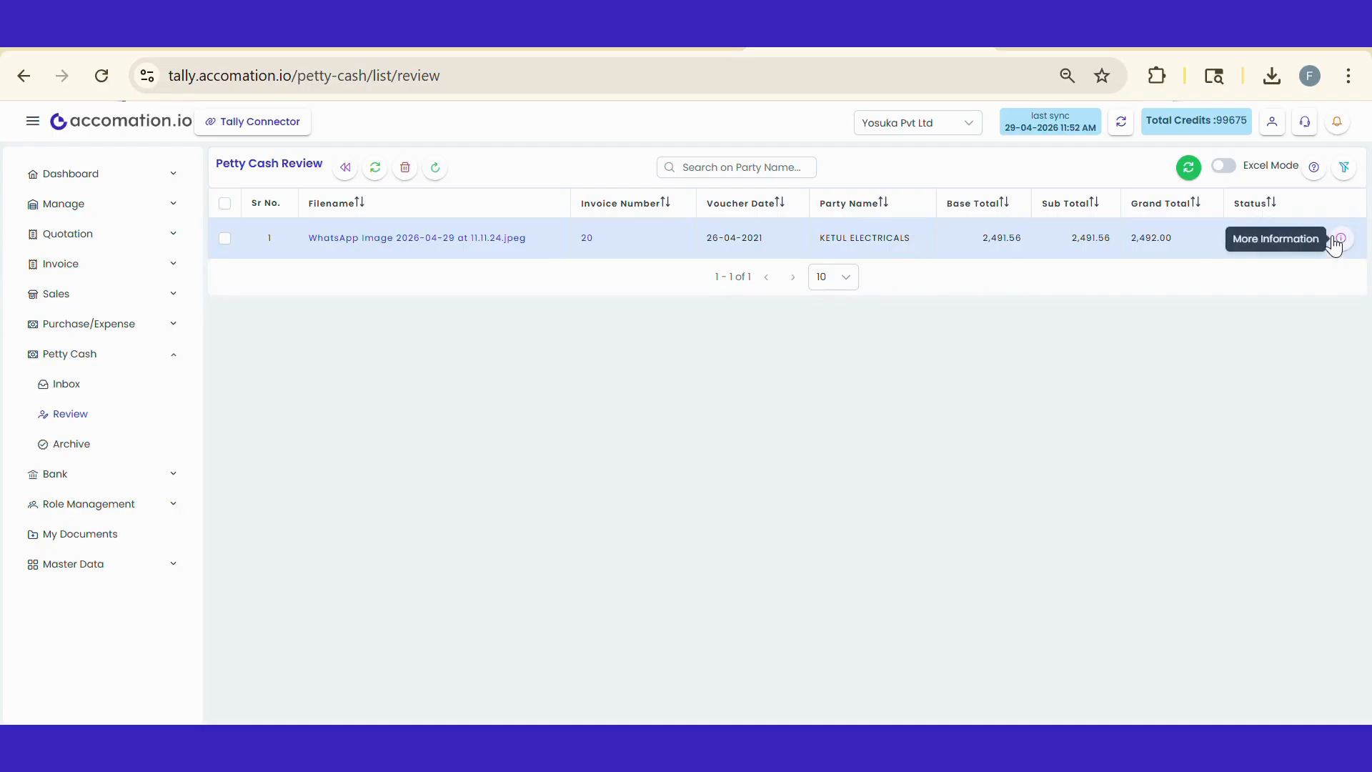
{"action": "left_click", "coordinate": [582, 241]}
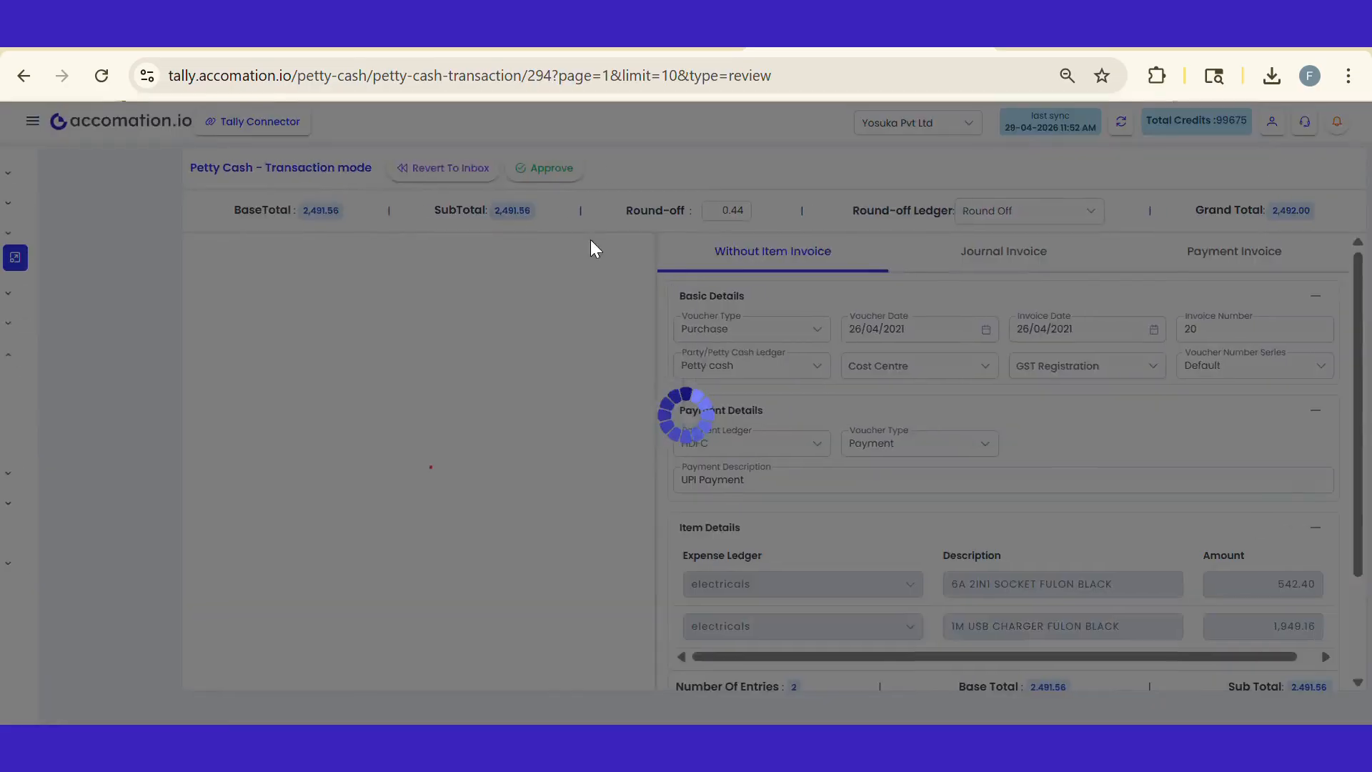
{"action": "scroll", "coordinate": [822, 378], "scroll_direction": "down", "scroll_amount": 2}
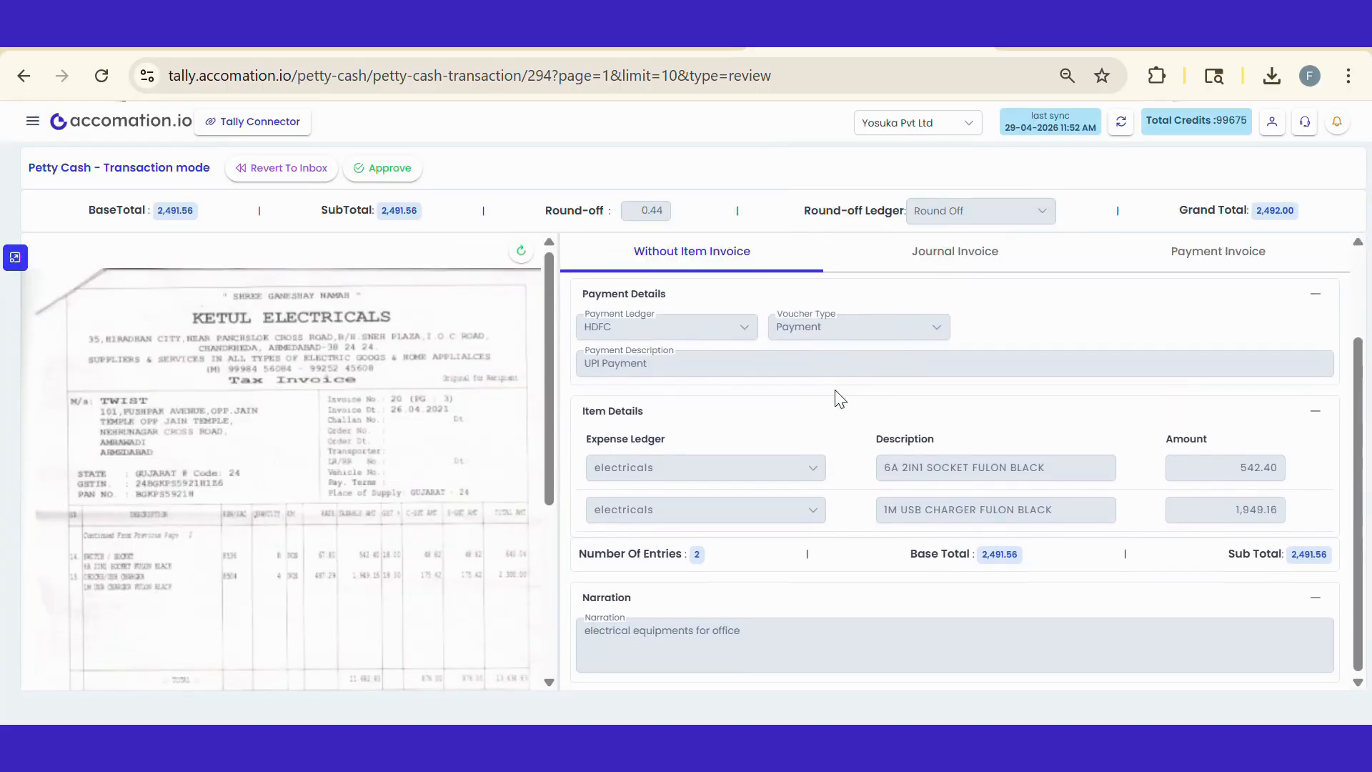
{"action": "scroll", "coordinate": [875, 540], "scroll_direction": "up", "scroll_amount": 2}
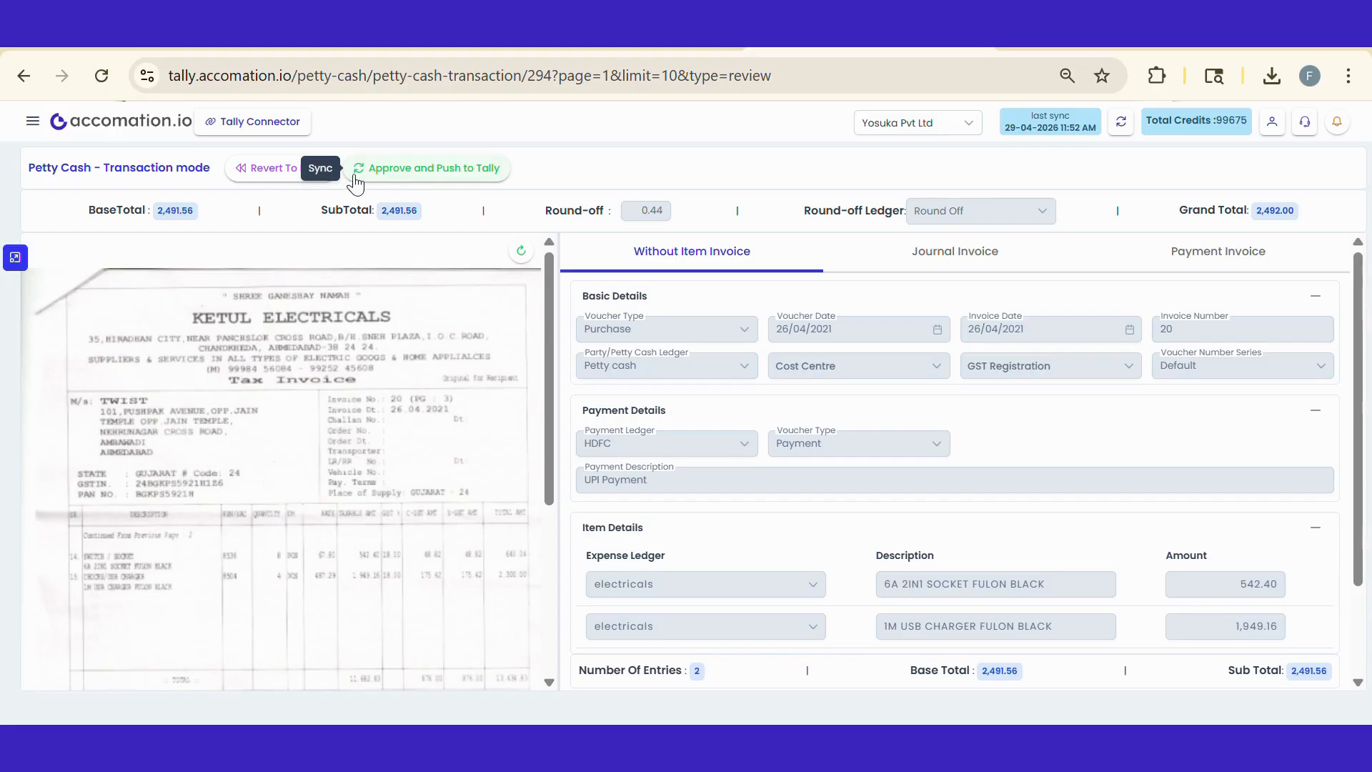
{"action": "left_click", "coordinate": [13, 74]}
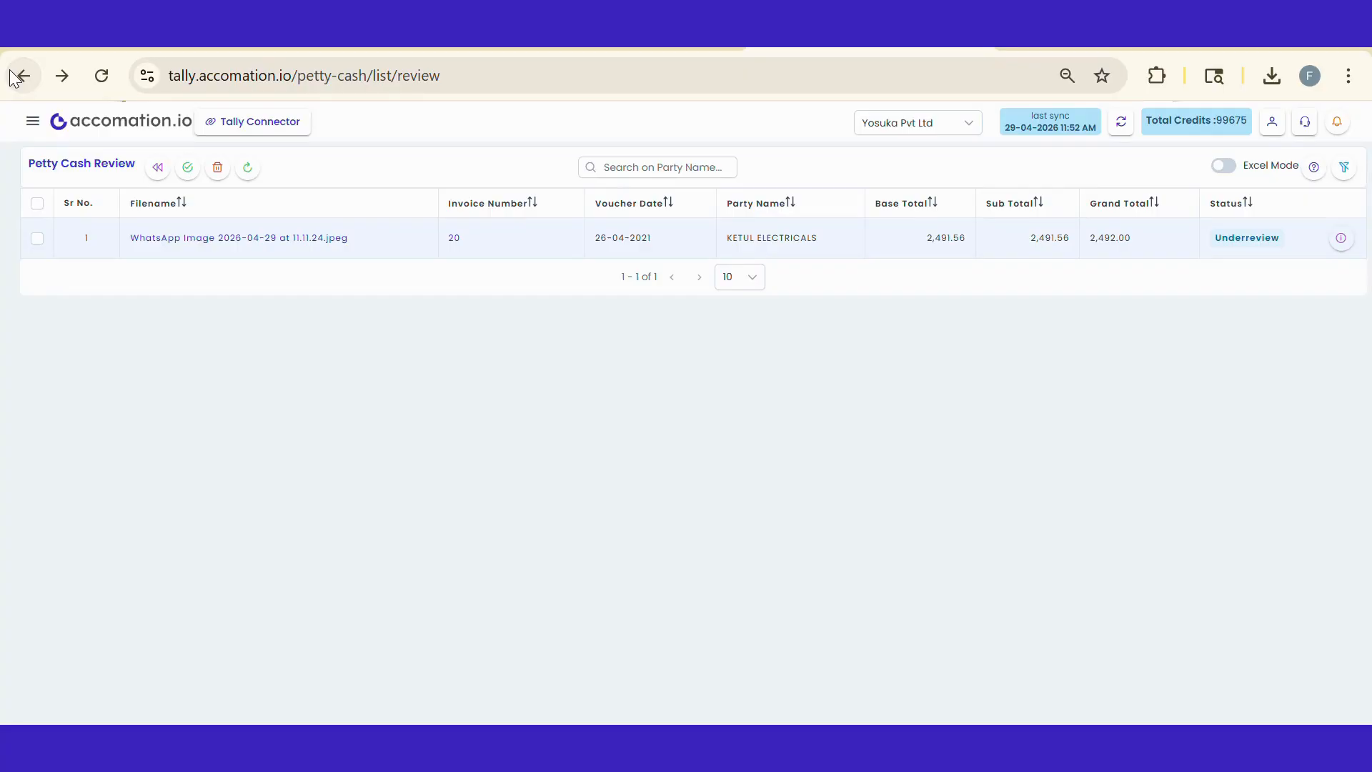
- Select the KETUL ELECTRICALS entry in the review list, refresh the list, and approve and push the entry to Tally
{"action": "left_click", "coordinate": [38, 207]}
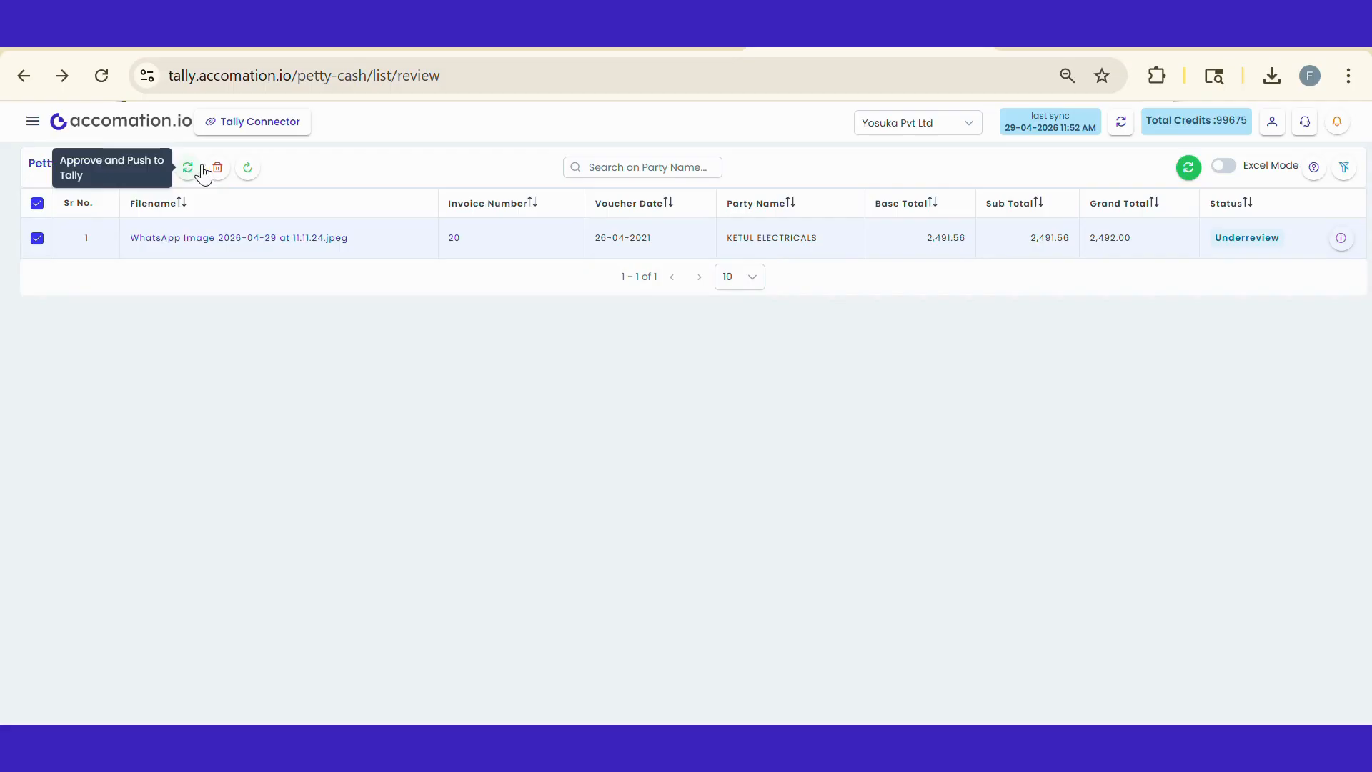
{"action": "left_click", "coordinate": [251, 170]}
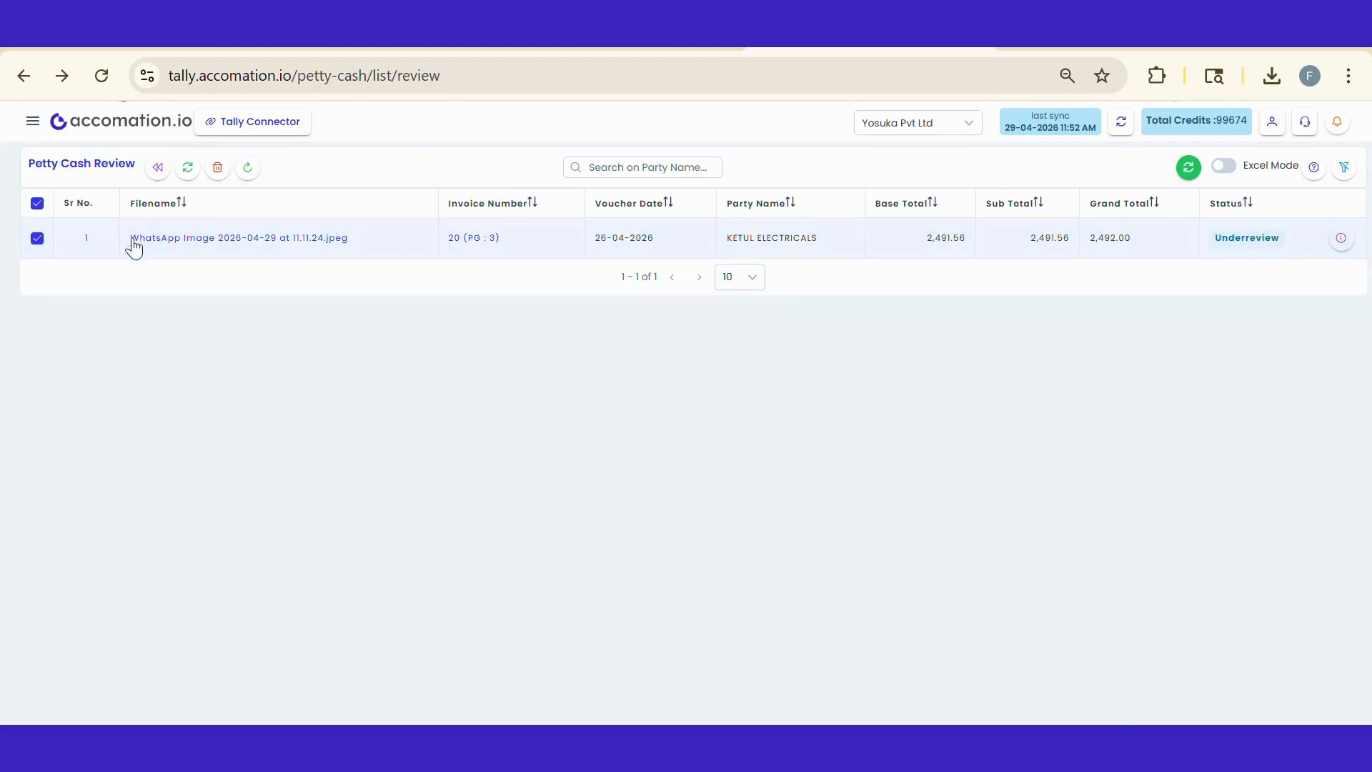
{"action": "left_click", "coordinate": [188, 169]}
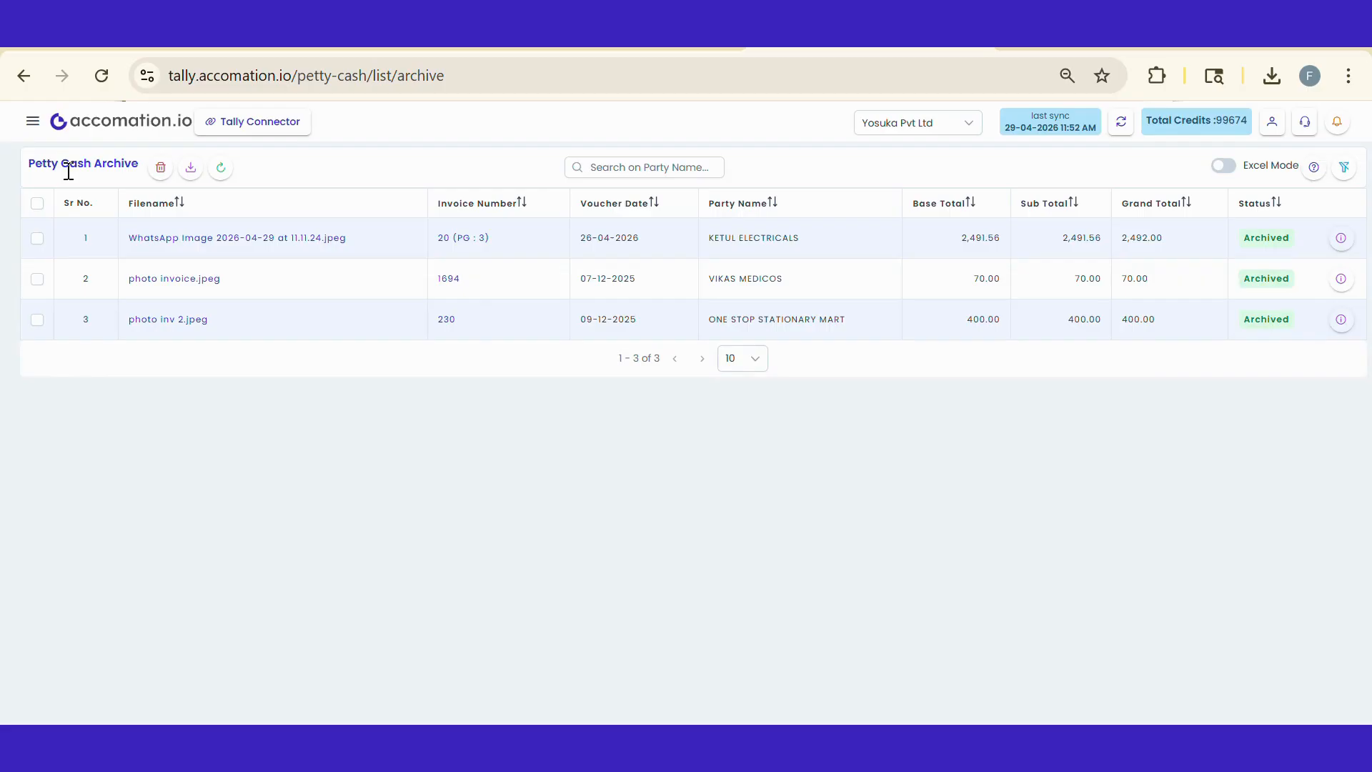
- Open the KETUL ELECTRICALS invoice from the Petty Cash archive, examine its transaction details, and return to the archive list
{"action": "left_click_drag", "start_coordinate": [36, 165], "coordinate": [143, 165]}
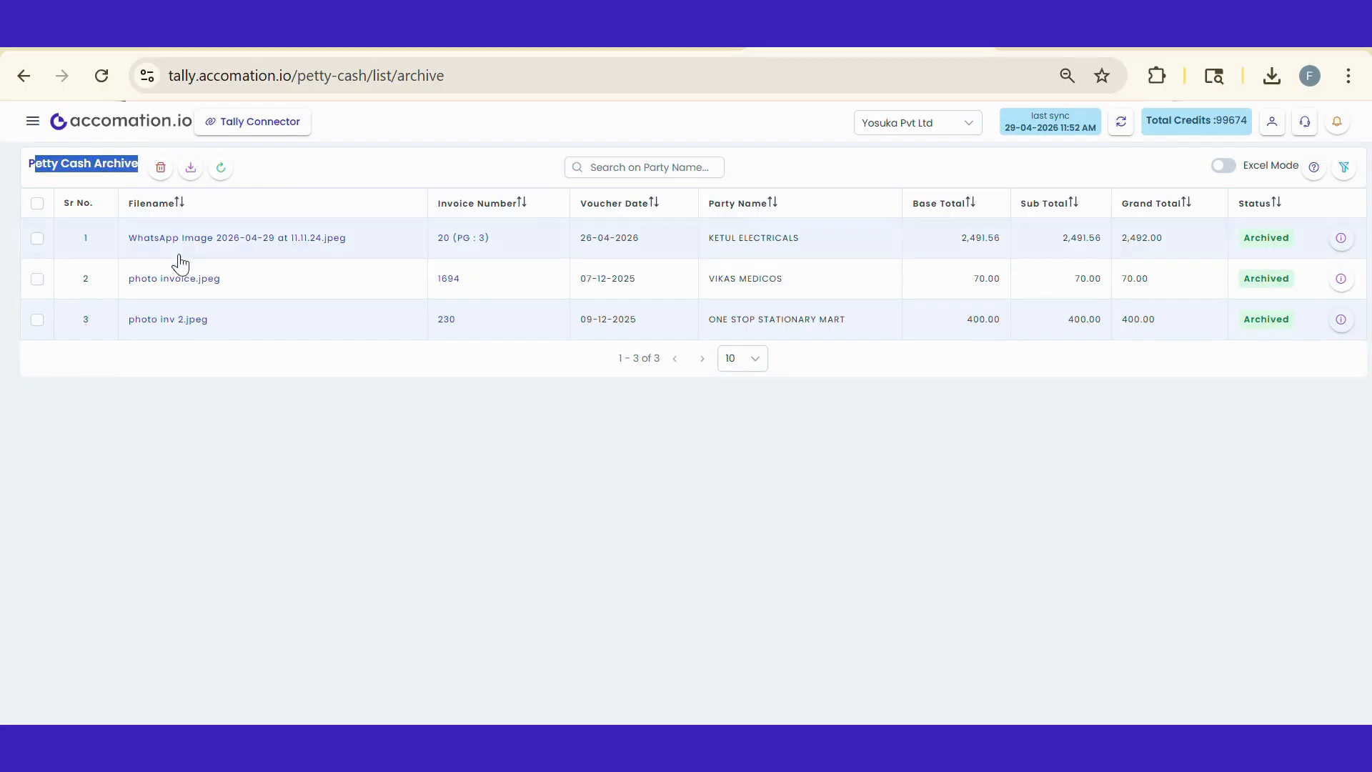
{"action": "left_click", "coordinate": [452, 243]}
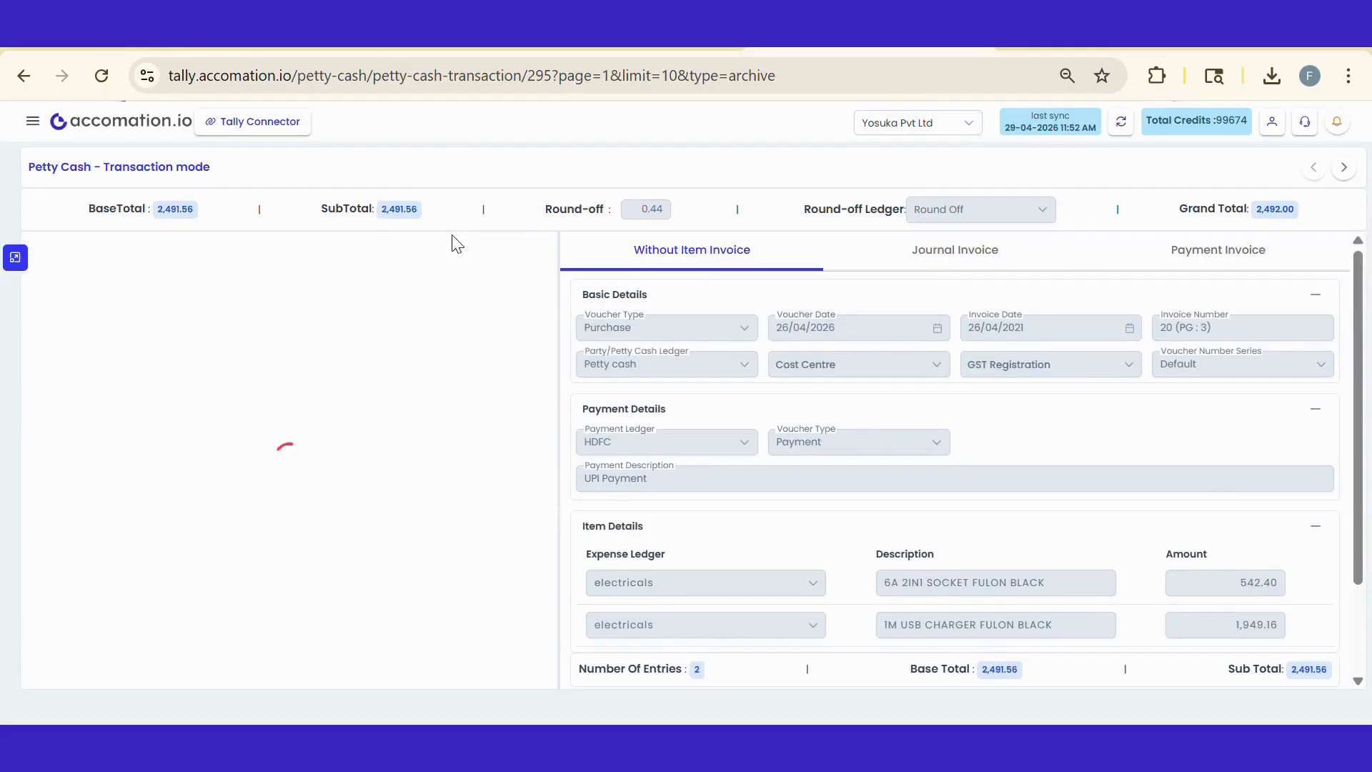
{"action": "scroll", "coordinate": [875, 453], "scroll_direction": "down", "scroll_amount": 2}
{"action": "scroll", "coordinate": [930, 526], "scroll_direction": "up", "scroll_amount": 2}
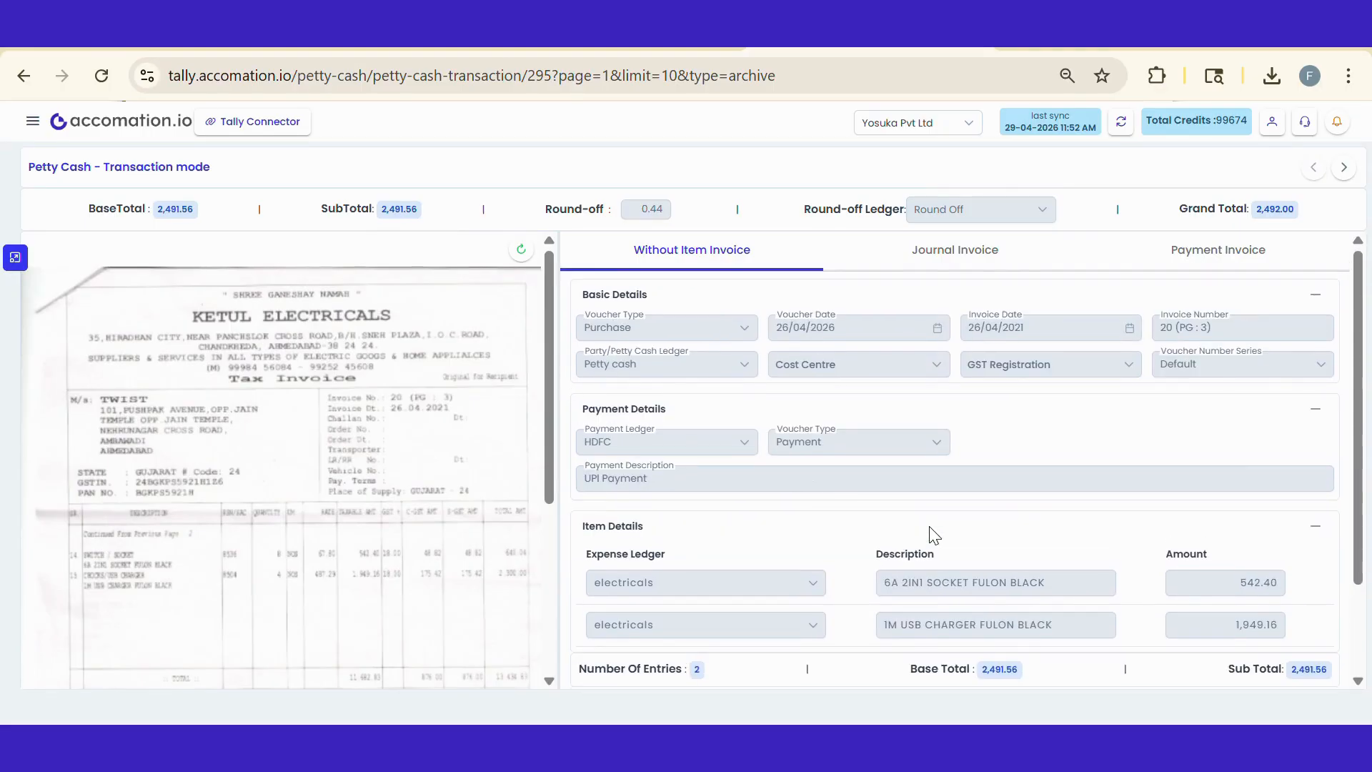
{"action": "scroll", "coordinate": [934, 534], "scroll_direction": "down", "scroll_amount": 2}
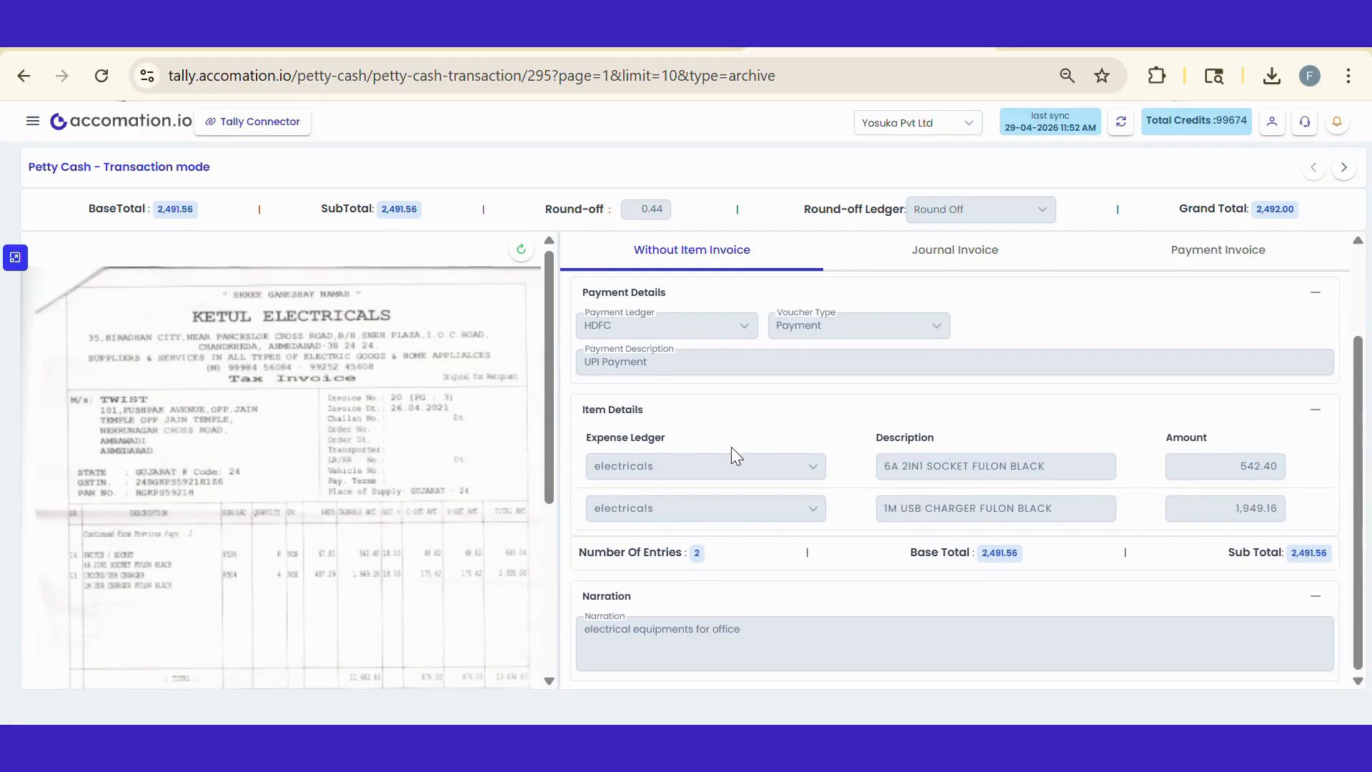
{"action": "scroll", "coordinate": [730, 446], "scroll_direction": "up", "scroll_amount": 2}
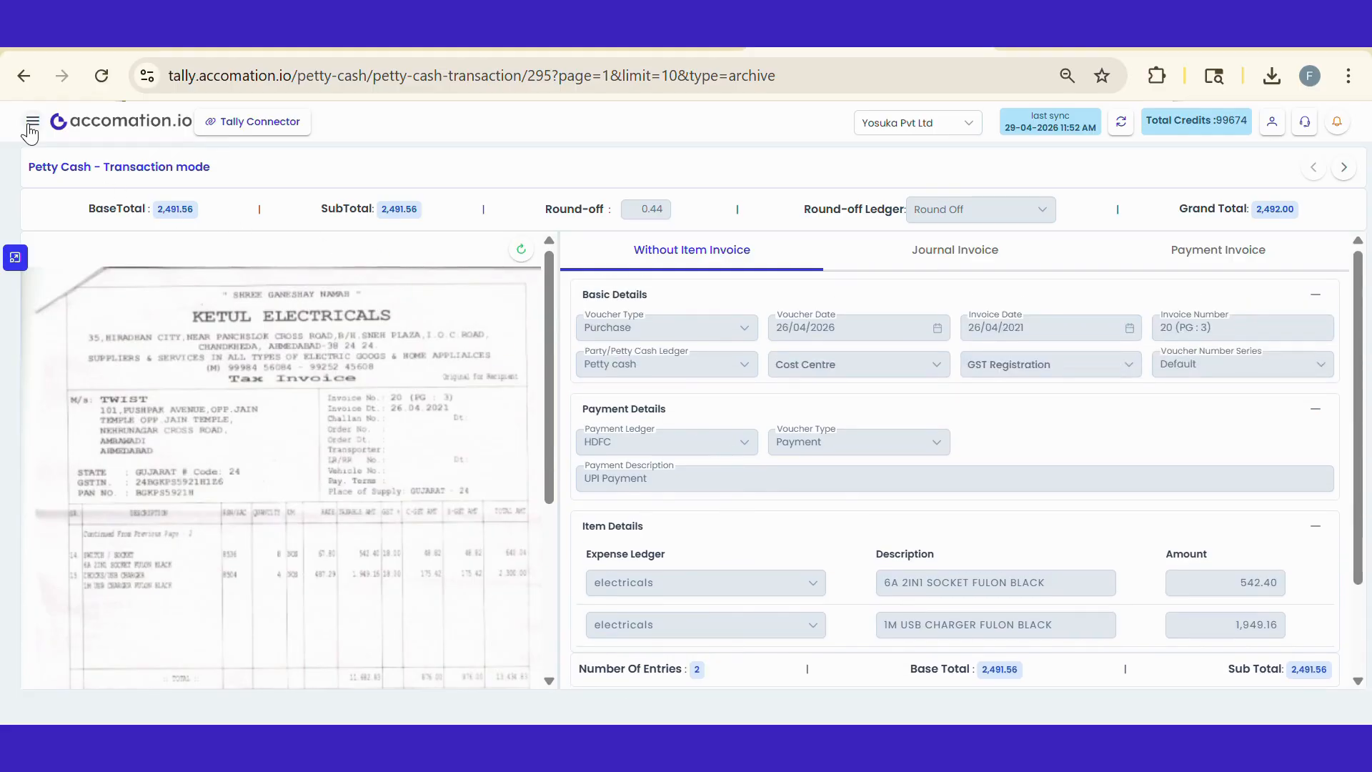
{"action": "left_click", "coordinate": [24, 79]}
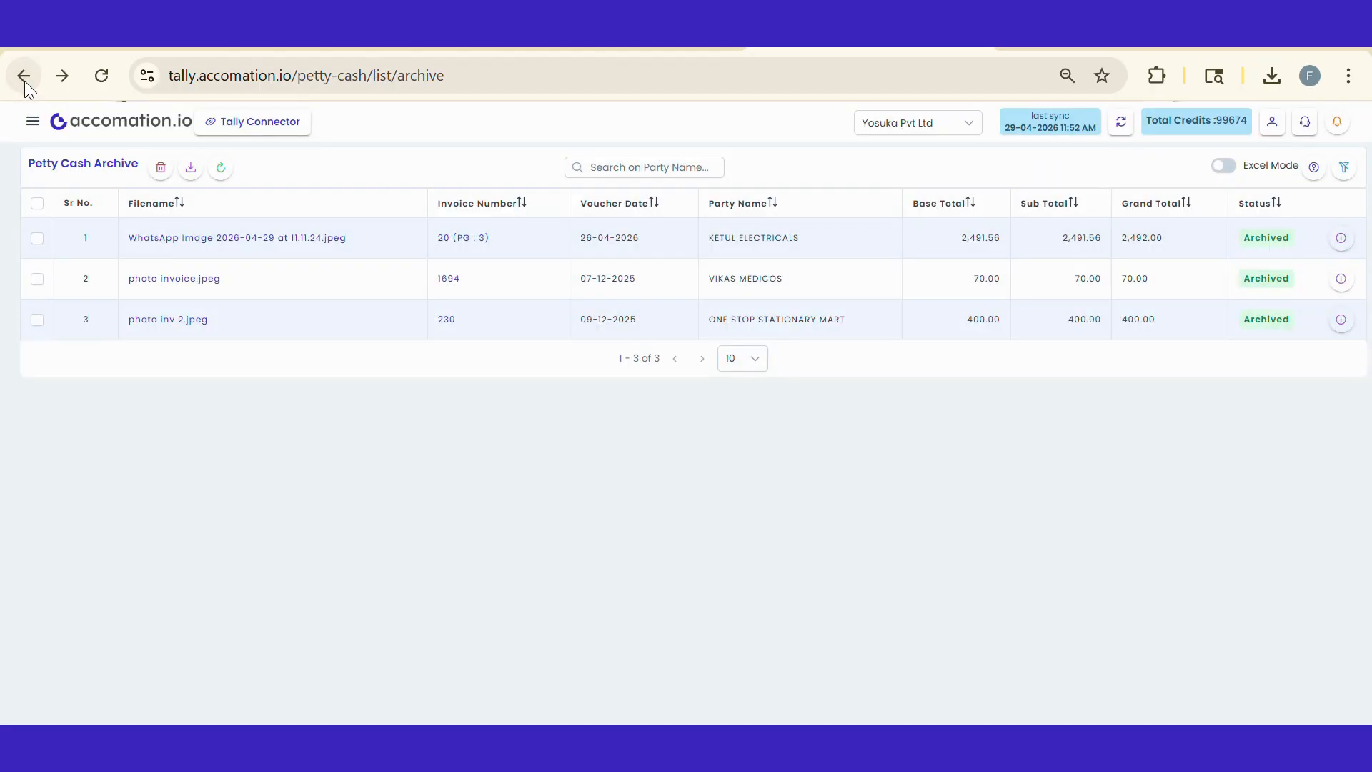
- Download the files of the archived KETUL ELECTRICALS invoice and check the browser's recent downloads
{"action": "left_click", "coordinate": [37, 239]}
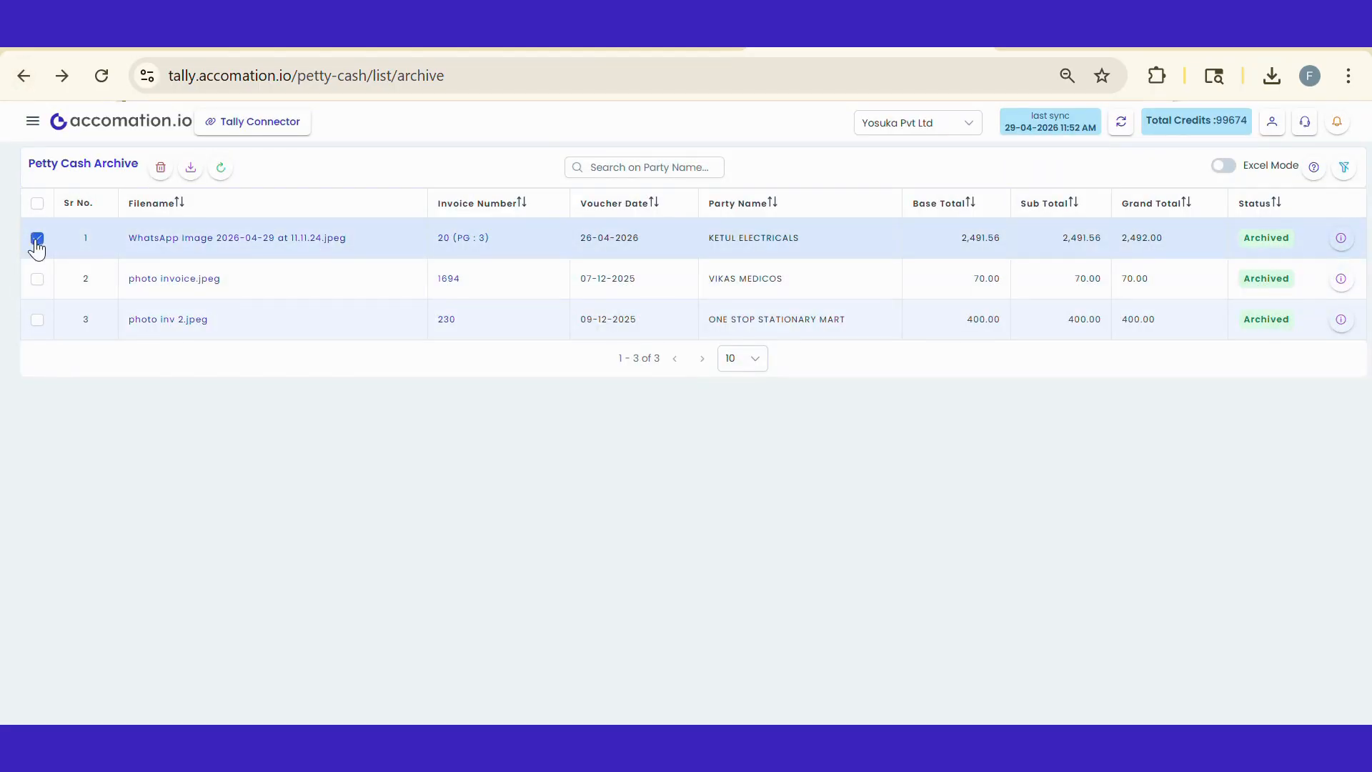
{"action": "left_click", "coordinate": [191, 170]}
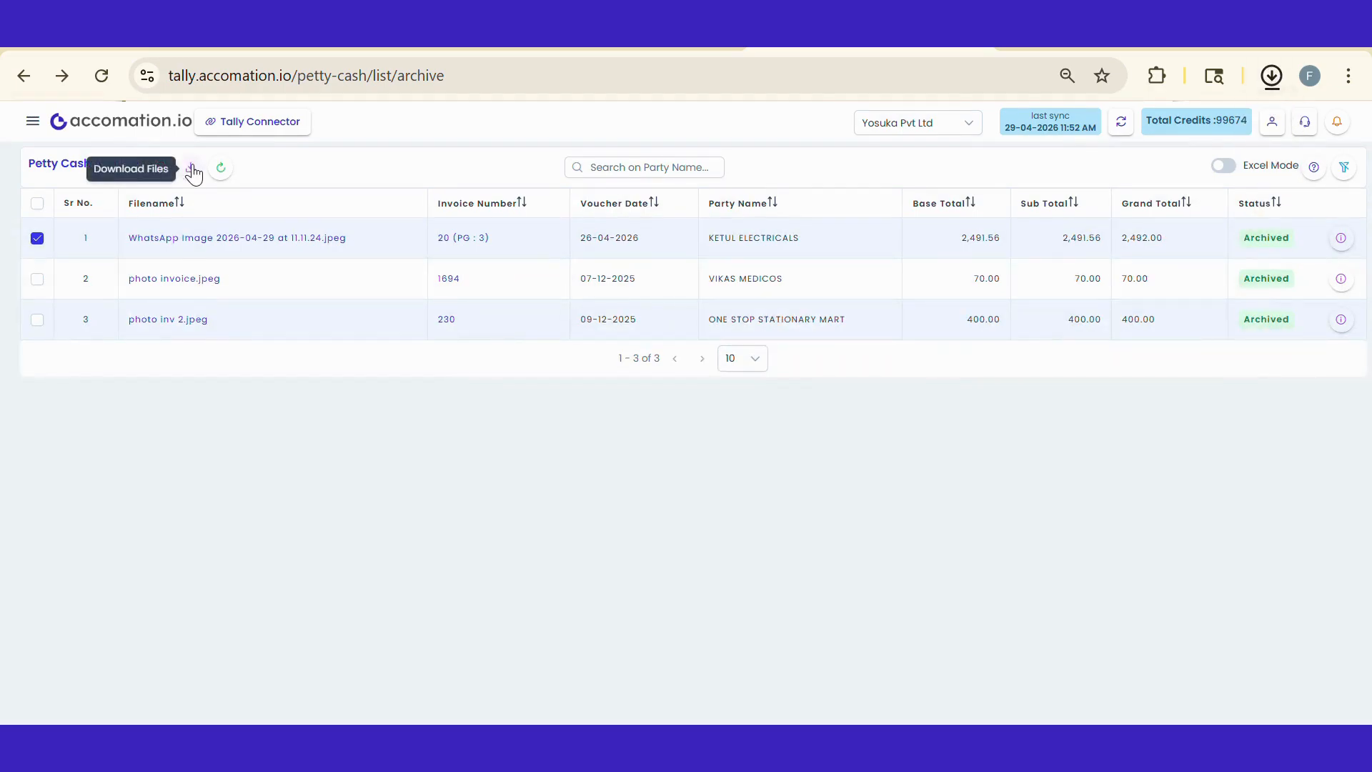
{"action": "left_click", "coordinate": [1272, 76]}
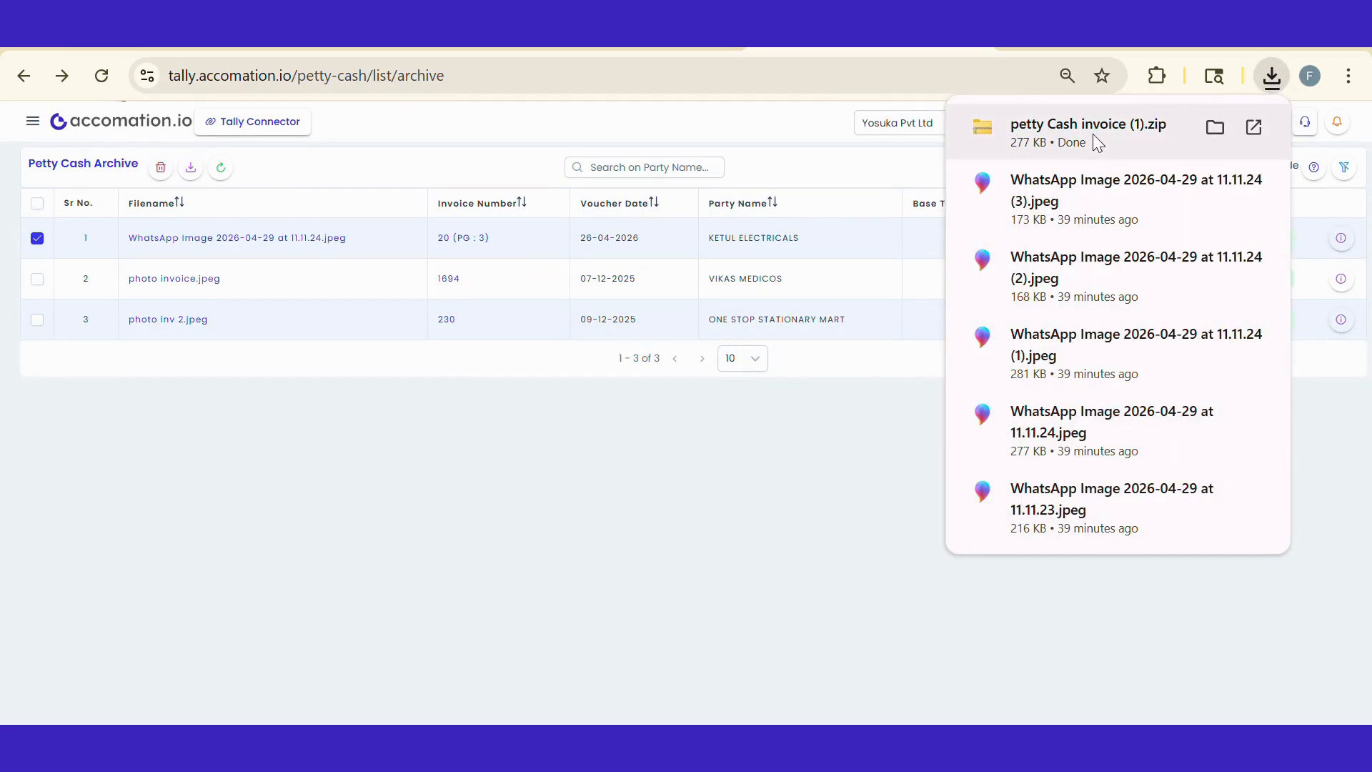
{"action": "left_click", "coordinate": [871, 469]}
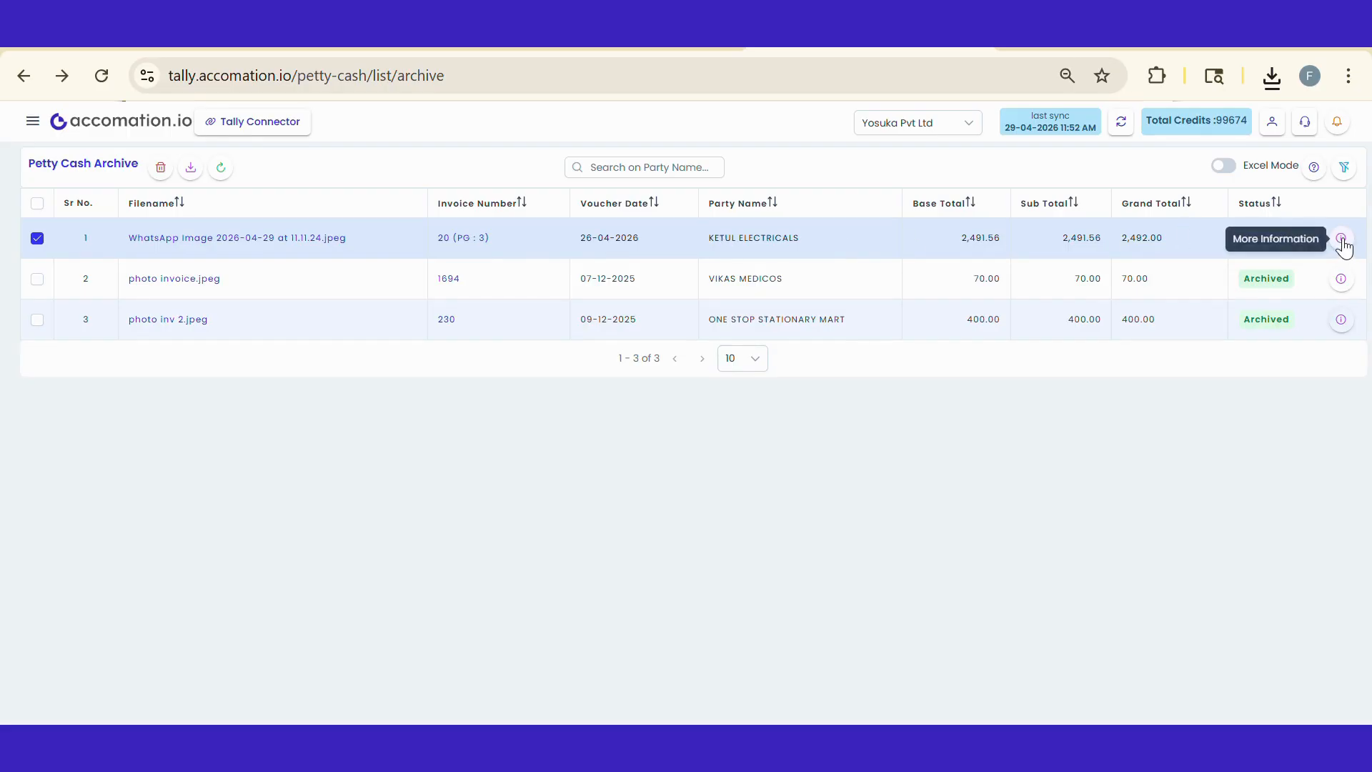
- Filter the archive by party name "ketul", and clear the filter again
{"action": "left_click", "coordinate": [1345, 171]}
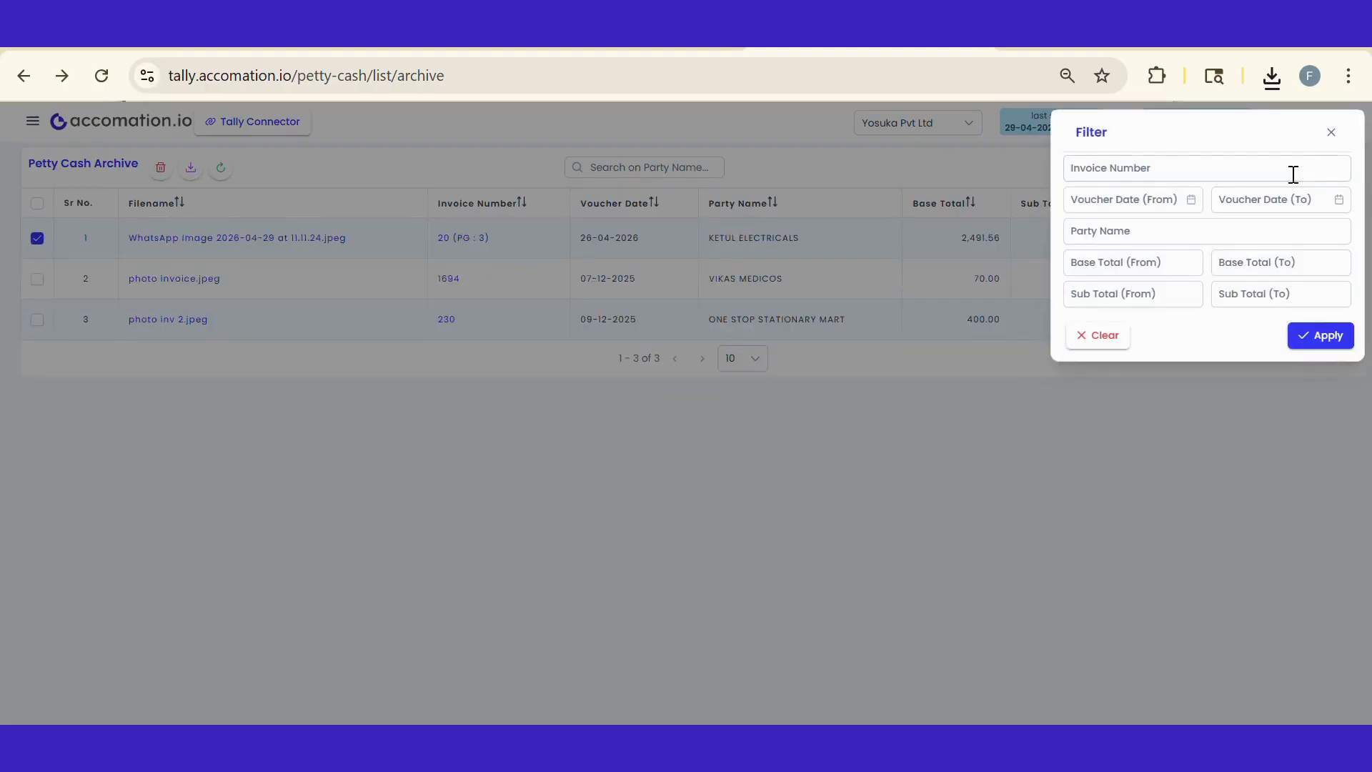
{"action": "left_click", "coordinate": [1121, 230]}
{"action": "type", "text": "ketul"}
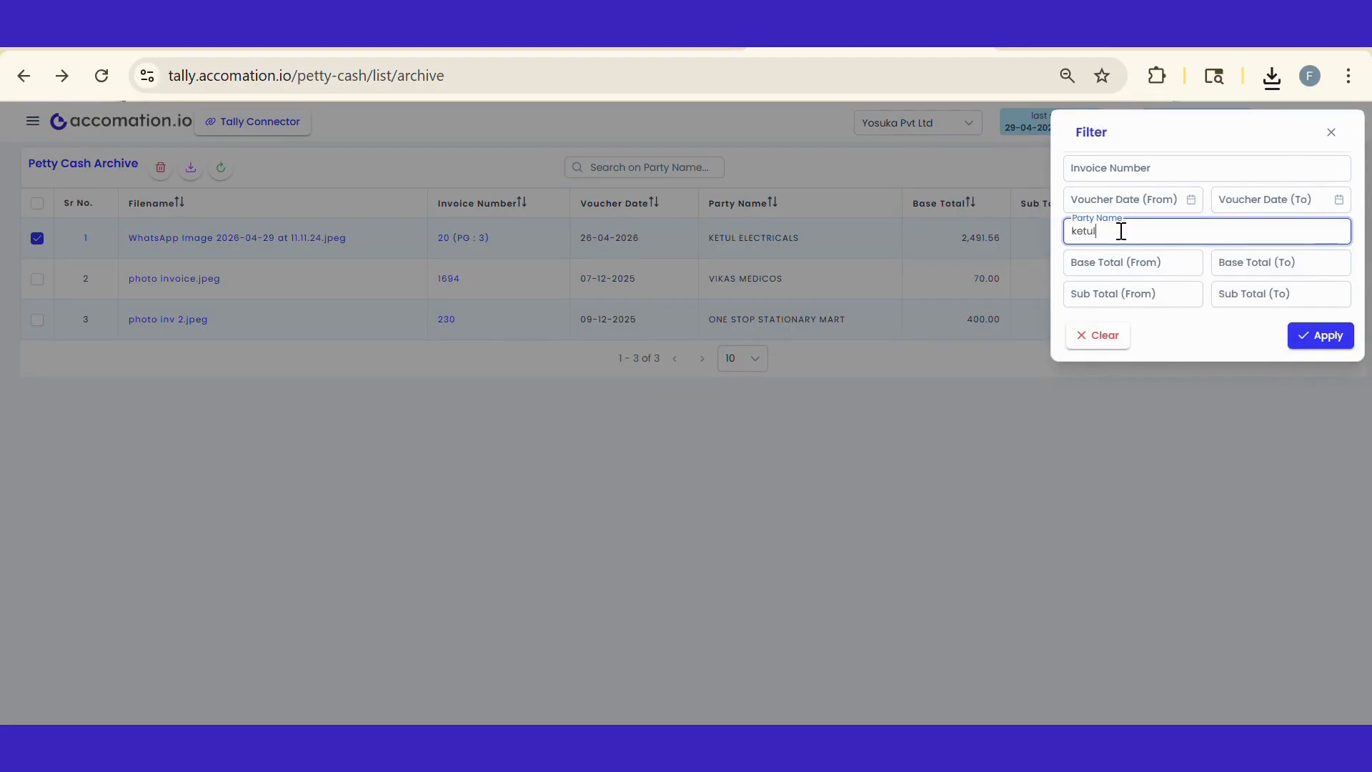
{"action": "left_click", "coordinate": [1328, 336]}
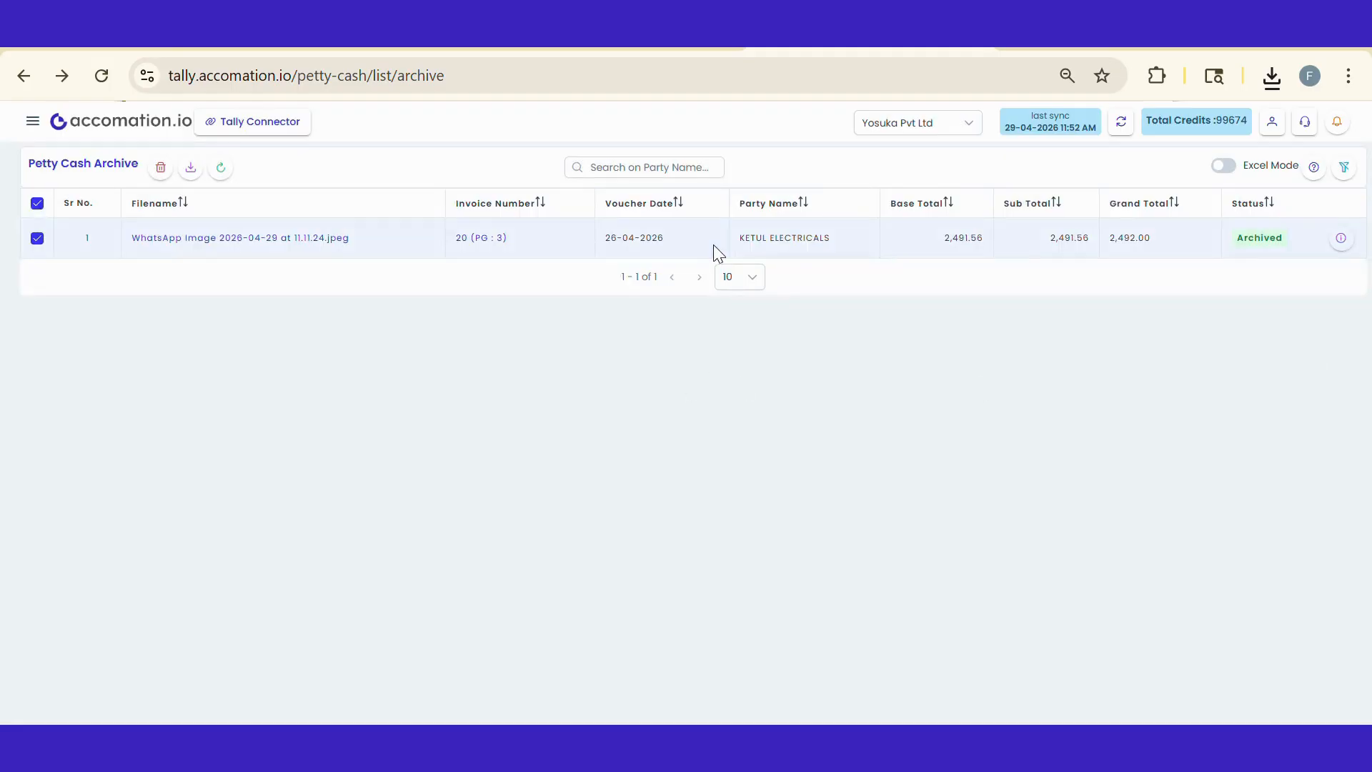
{"action": "left_click_drag", "start_coordinate": [713, 245], "coordinate": [834, 243]}
{"action": "left_click", "coordinate": [1344, 168]}
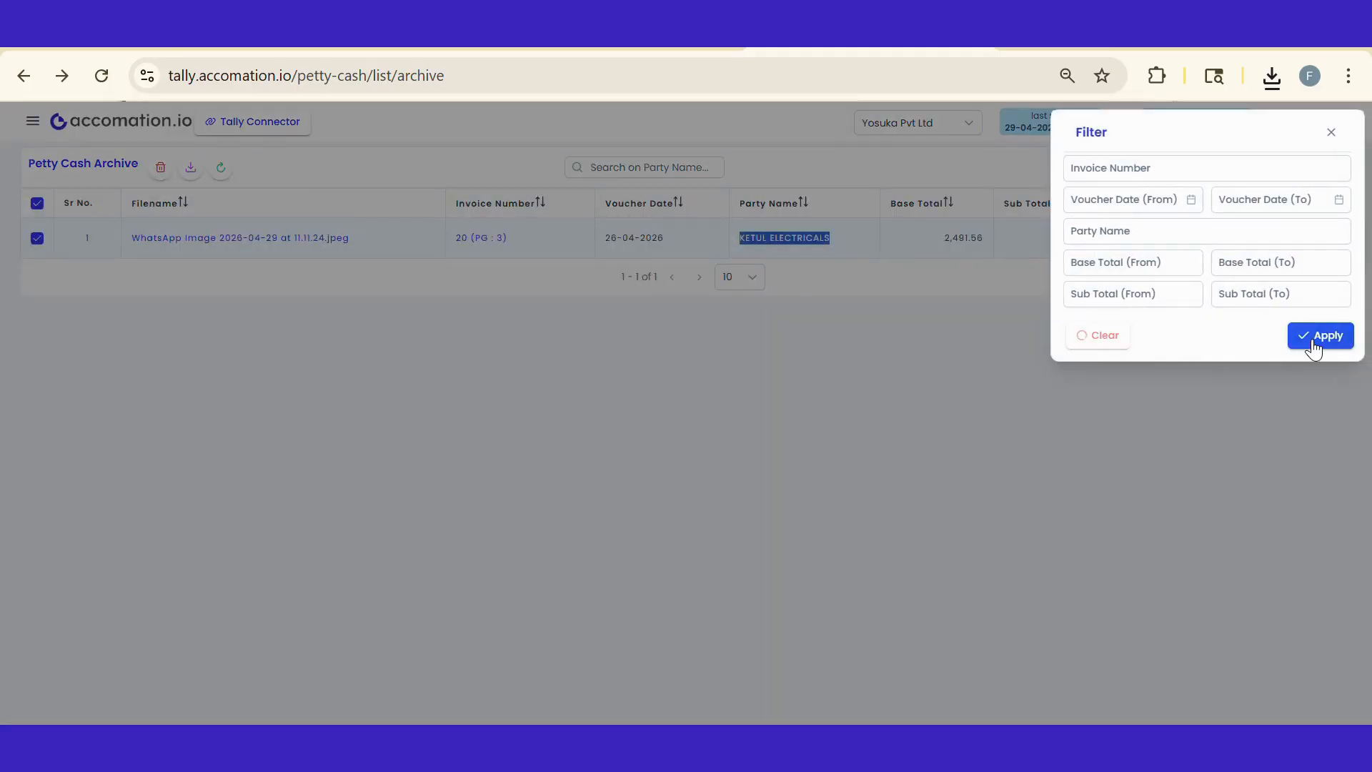
{"action": "left_click", "coordinate": [1315, 343]}
- Search the archive for party name "Ketul", deselect all entries, and clear the search
{"action": "left_click", "coordinate": [626, 167]}
{"action": "type", "text": "Ketu"}
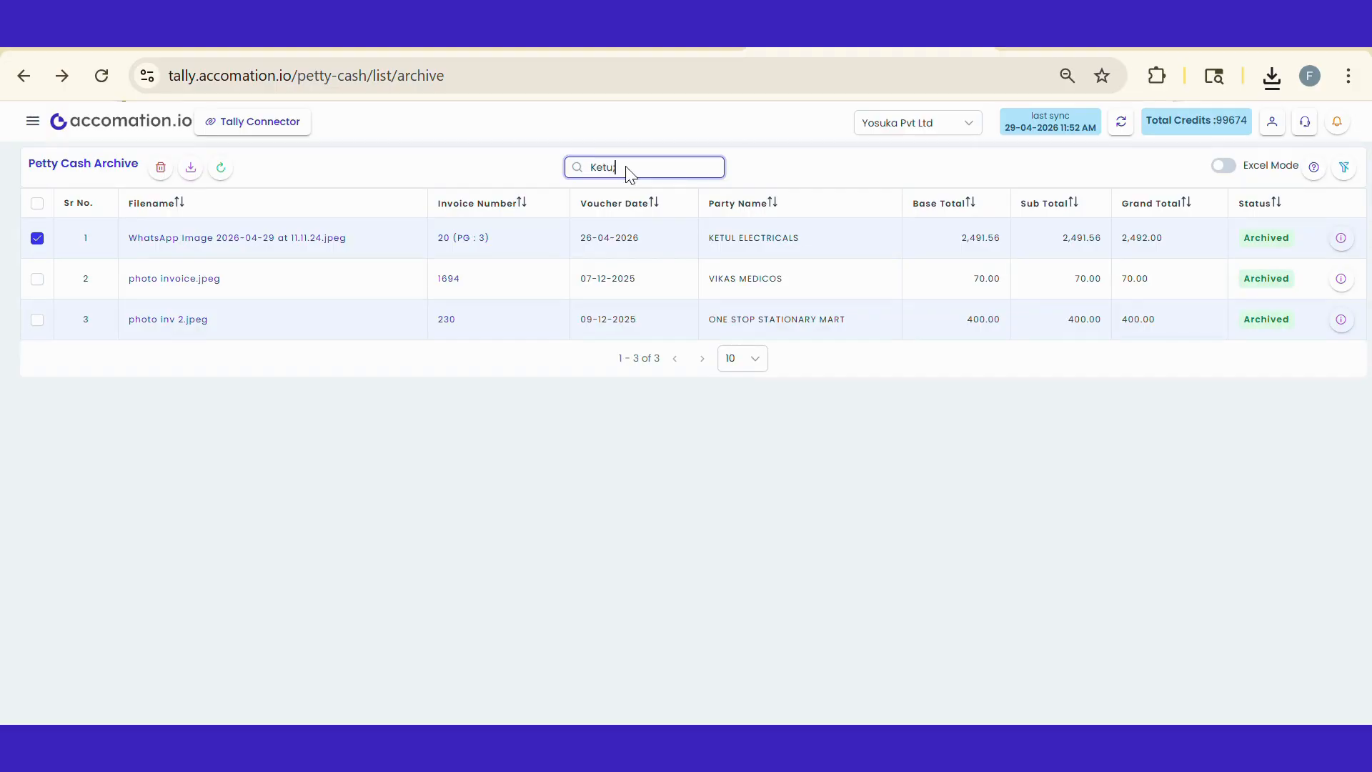
{"action": "type", "text": "l"}
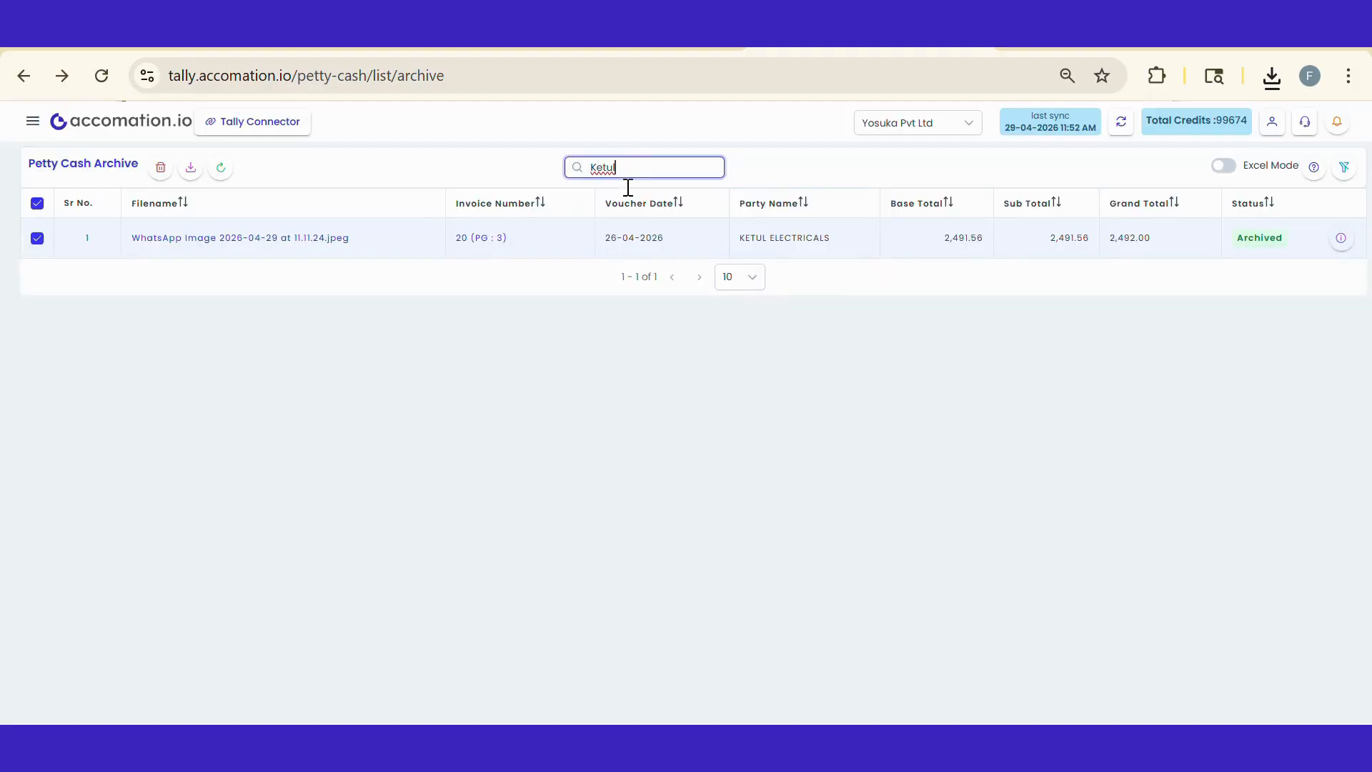
{"action": "left_click", "coordinate": [38, 203]}
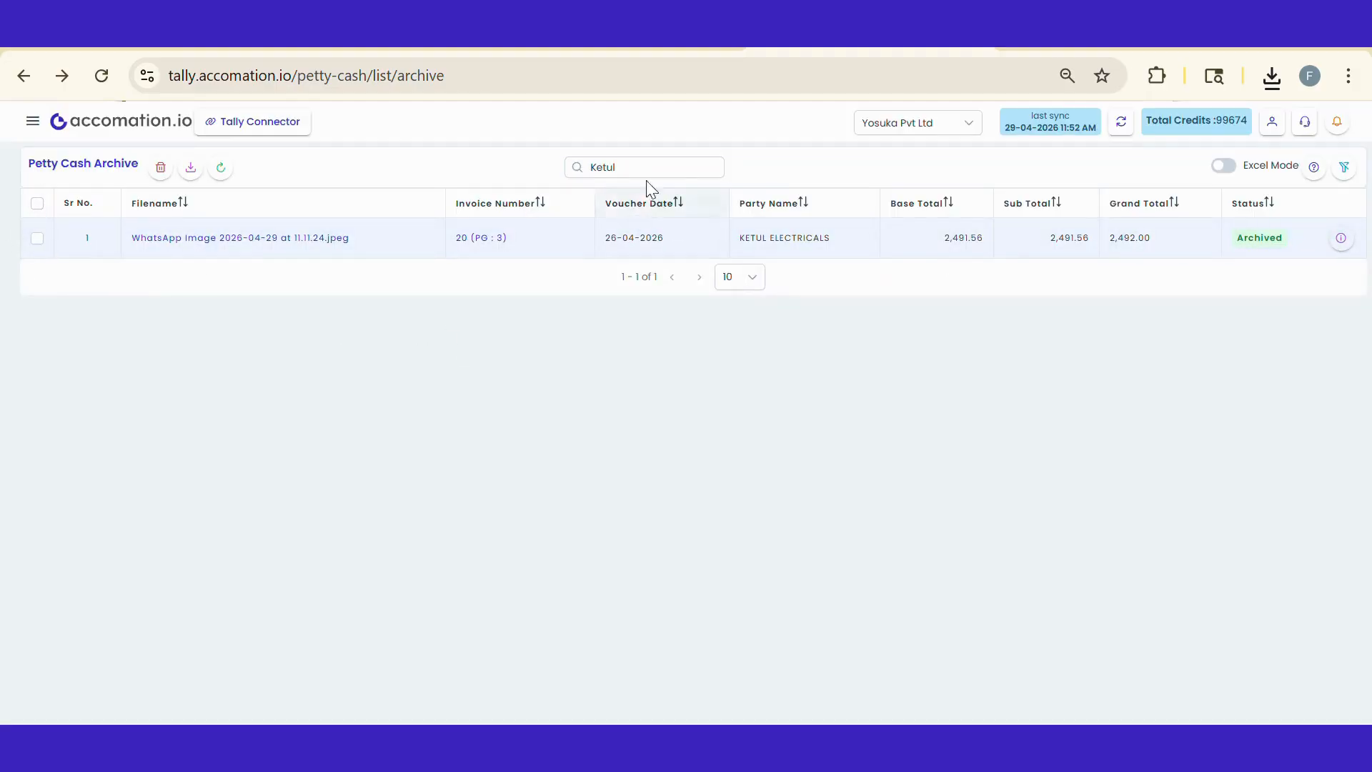
{"action": "double_click", "coordinate": [576, 166]}
{"action": "key", "text": "BackSpace"}
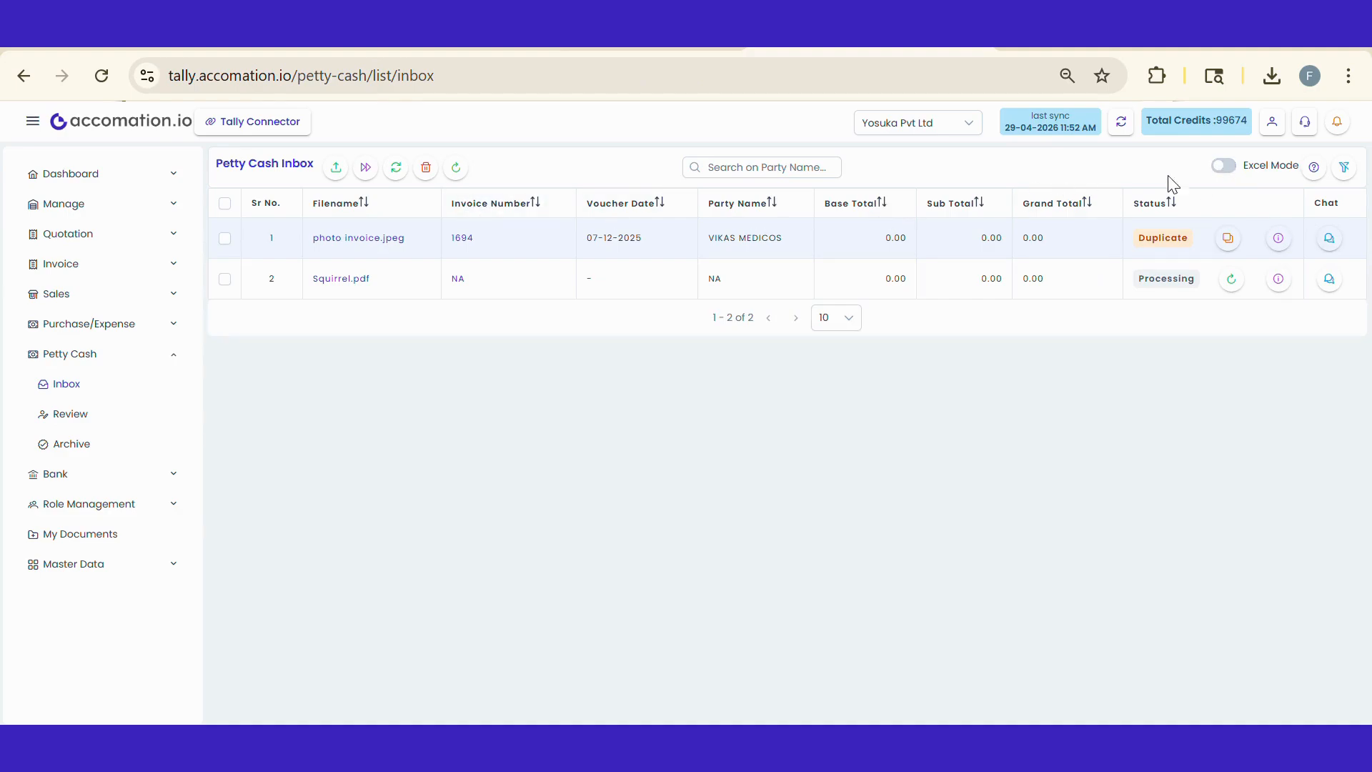
- Turn on Excel Mode in the Petty Cash inbox and upload an Excel file for bulk invoice import
{"action": "left_click", "coordinate": [1224, 168]}
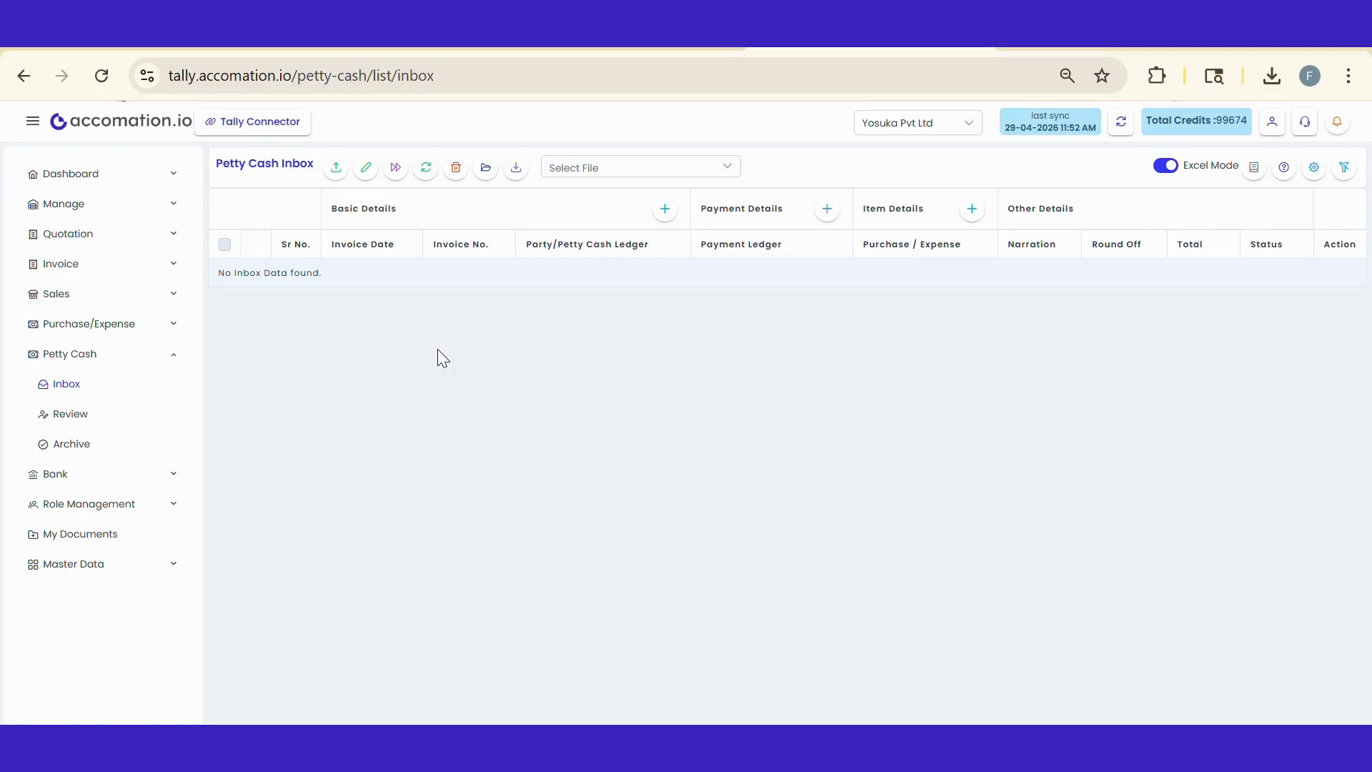
{"action": "left_click", "coordinate": [335, 169]}
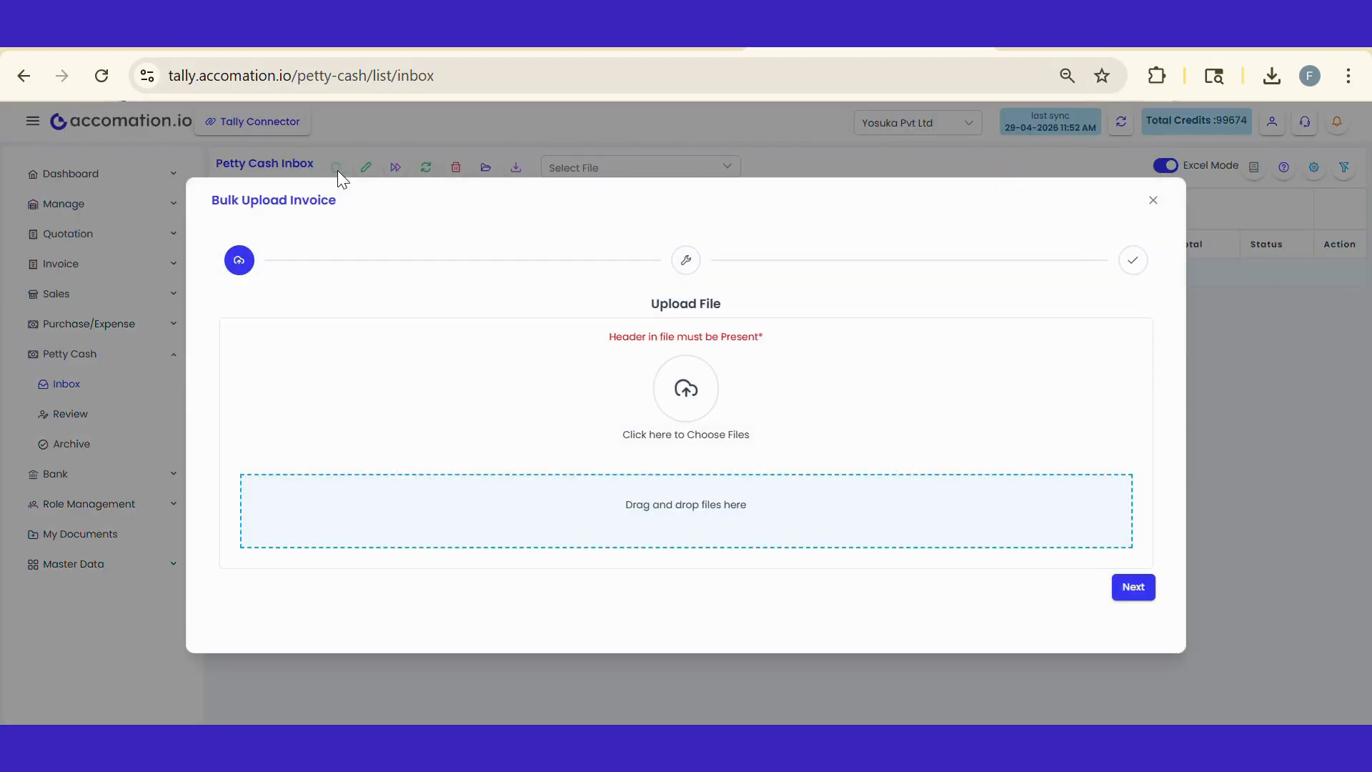
{"action": "left_click", "coordinate": [686, 390]}
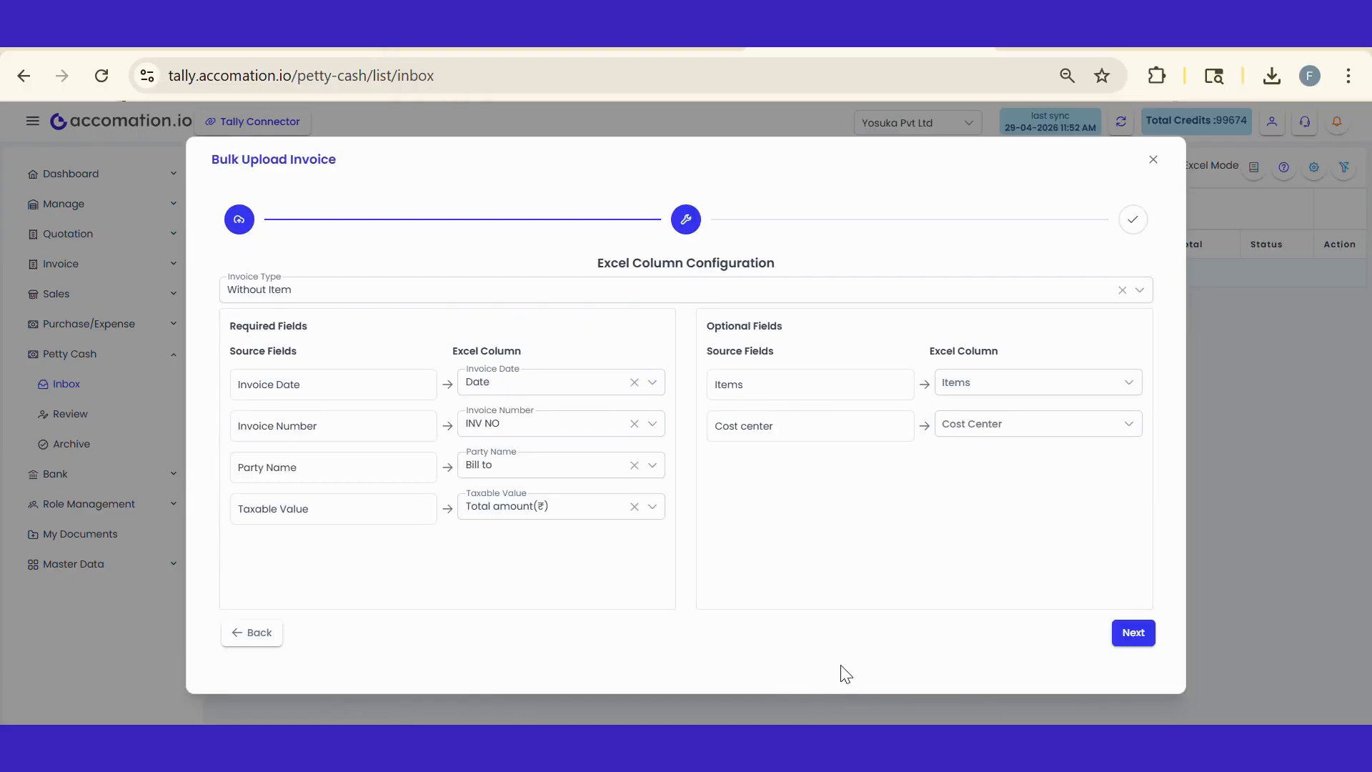
- Set the bulk upload's invoice type to Without Item, keep the column mapping, and continue to the preview
{"action": "left_click", "coordinate": [384, 297]}
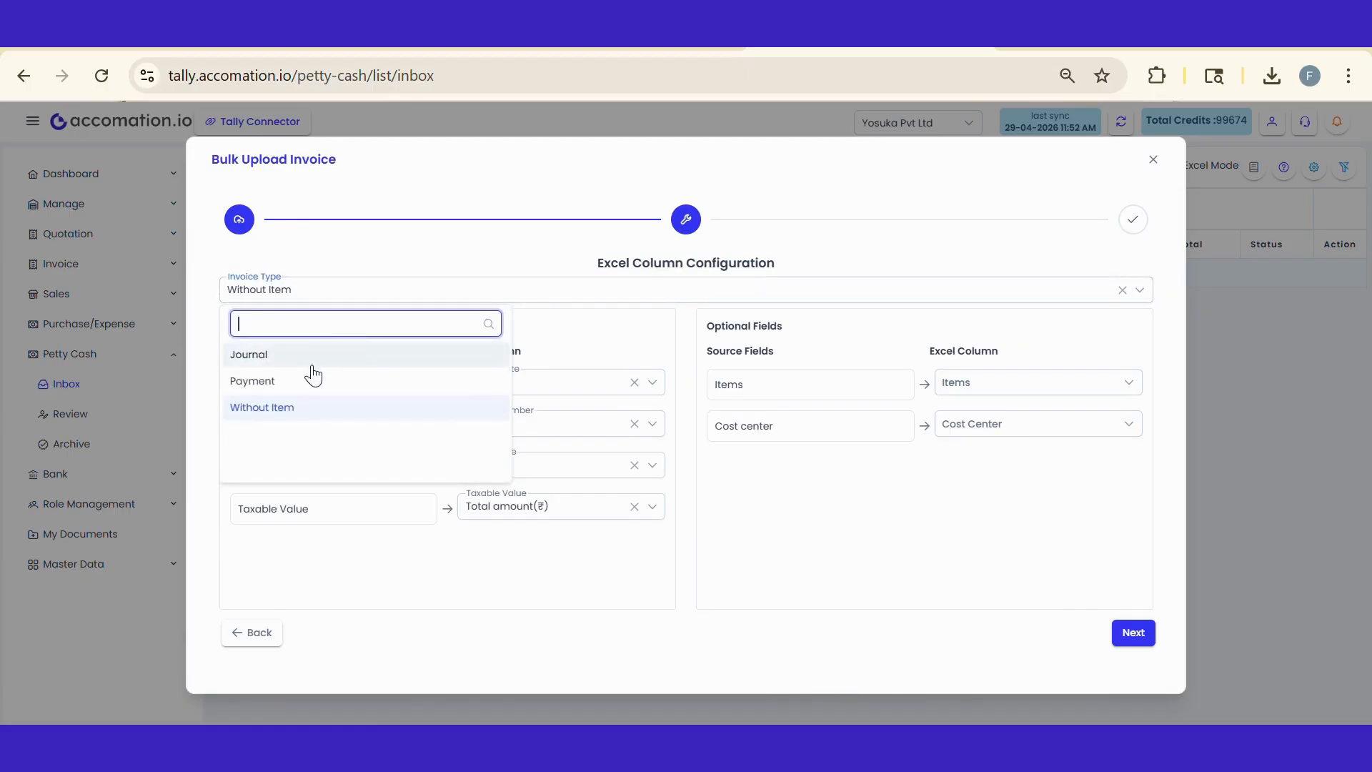
{"action": "left_click", "coordinate": [298, 407]}
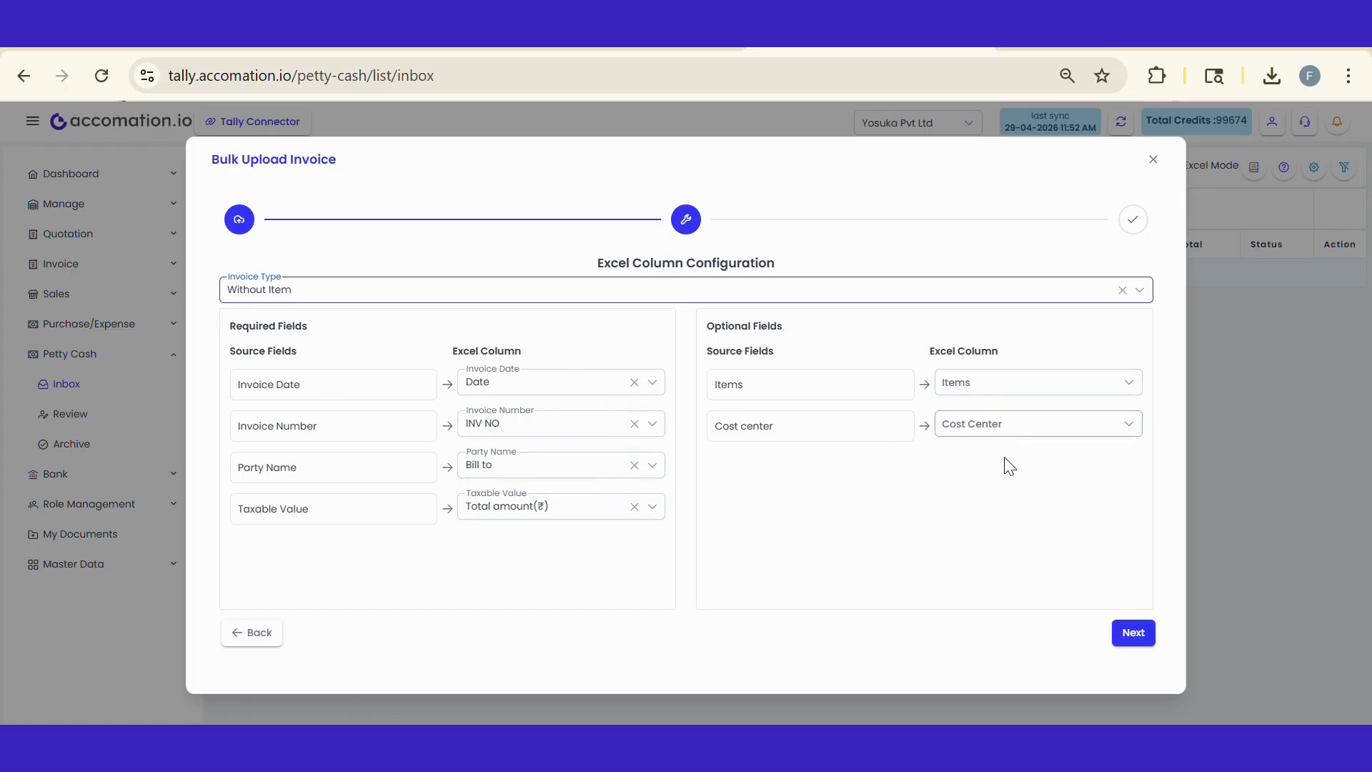
{"action": "left_click", "coordinate": [1133, 634]}
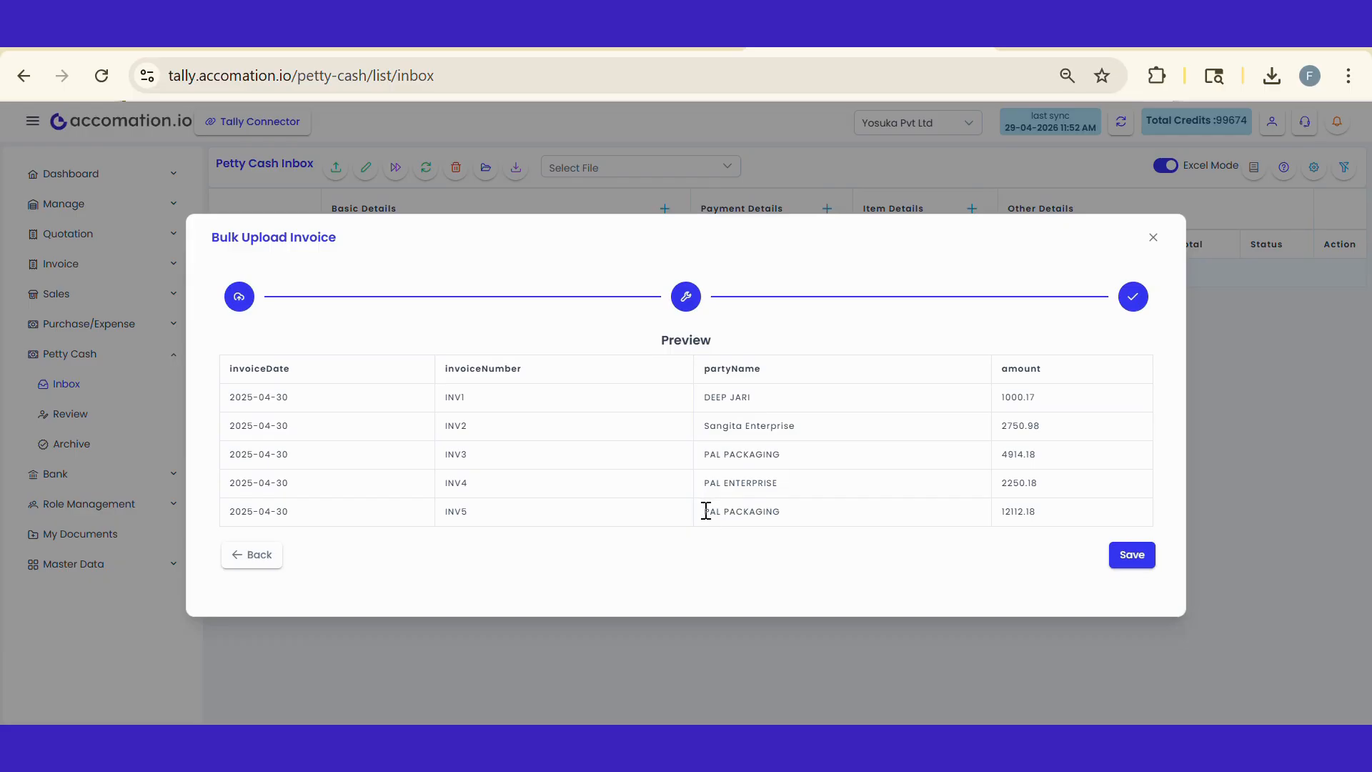
- Save the previewed bulk upload and load the file Purchase excel.xlsx in the Petty Cash inbox
{"action": "left_click", "coordinate": [1136, 556]}
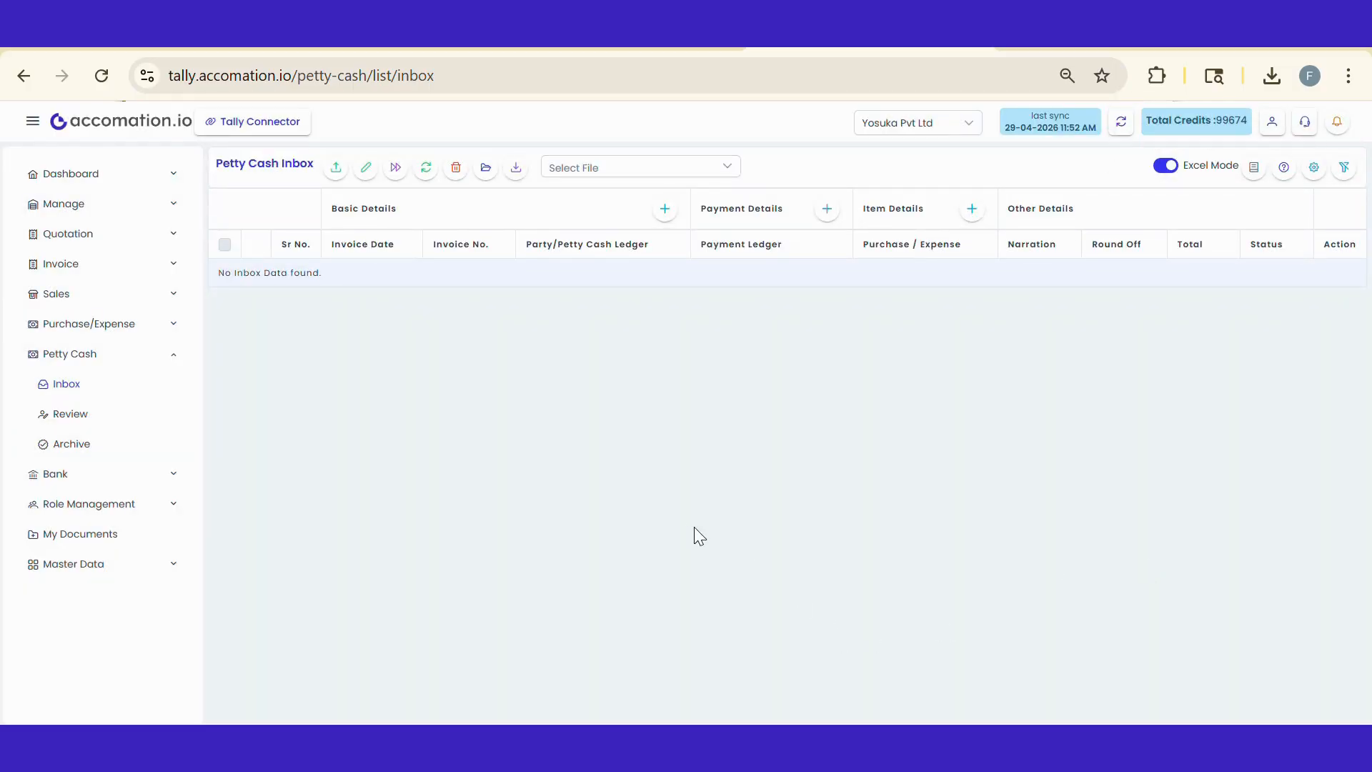
{"action": "left_click", "coordinate": [596, 172]}
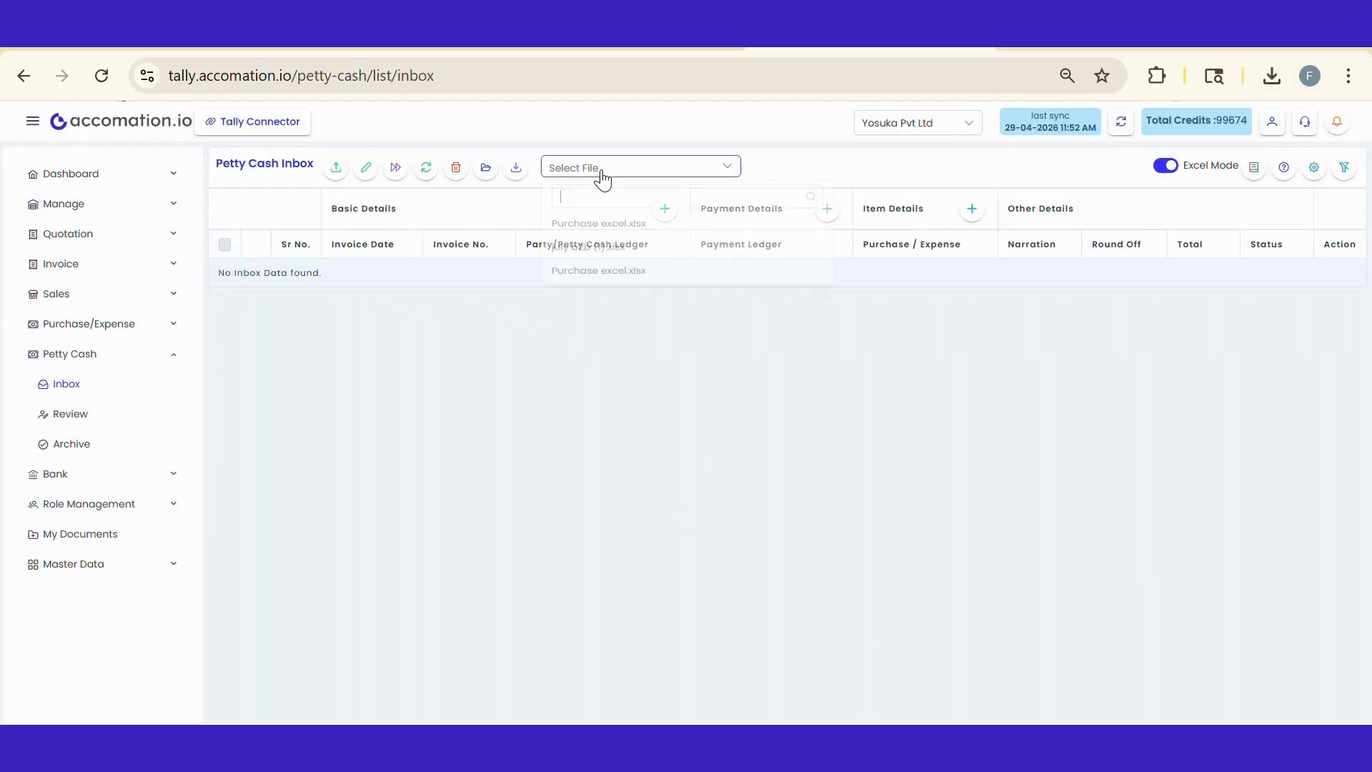
{"action": "left_click", "coordinate": [587, 230]}
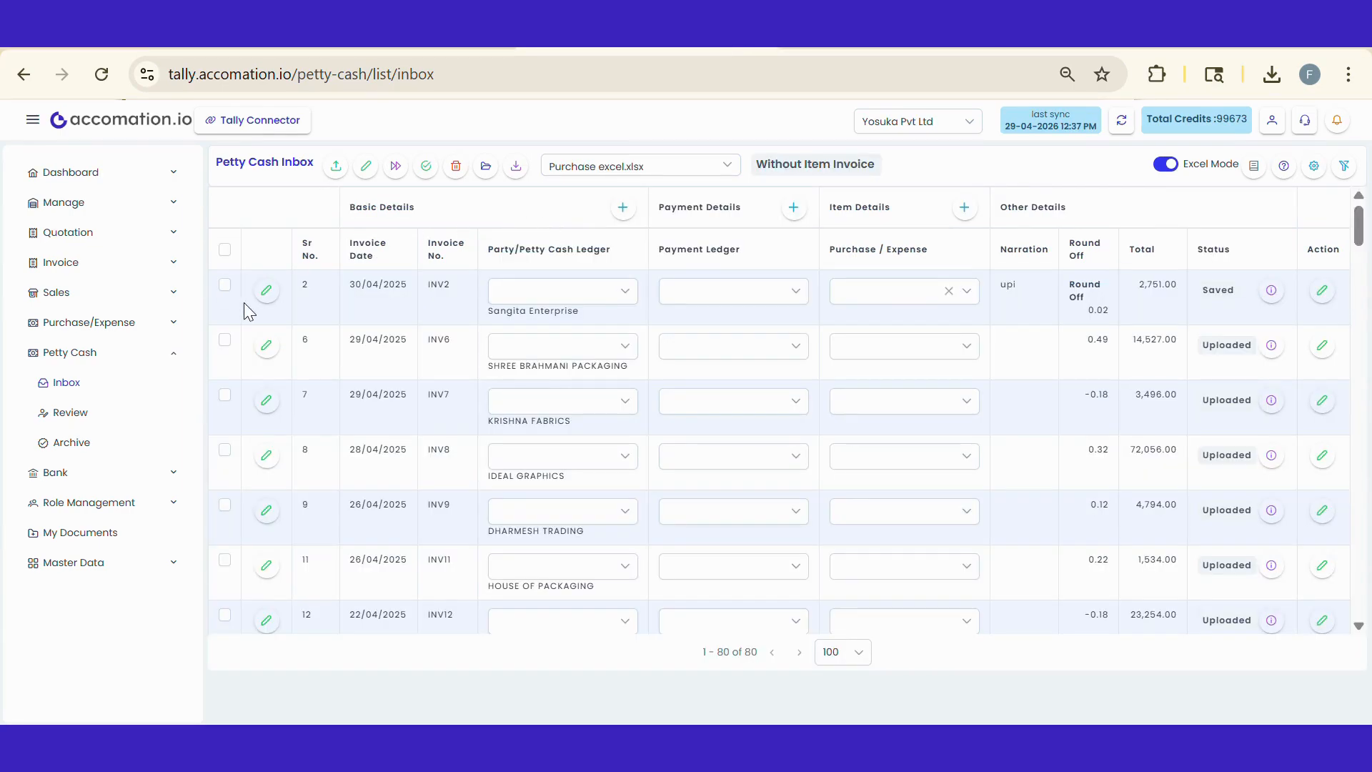
- Assign the Sangita Enterprise ledger as the party ledger of invoice INV2
{"action": "left_click", "coordinate": [627, 299]}
{"action": "type", "text": "sa"}
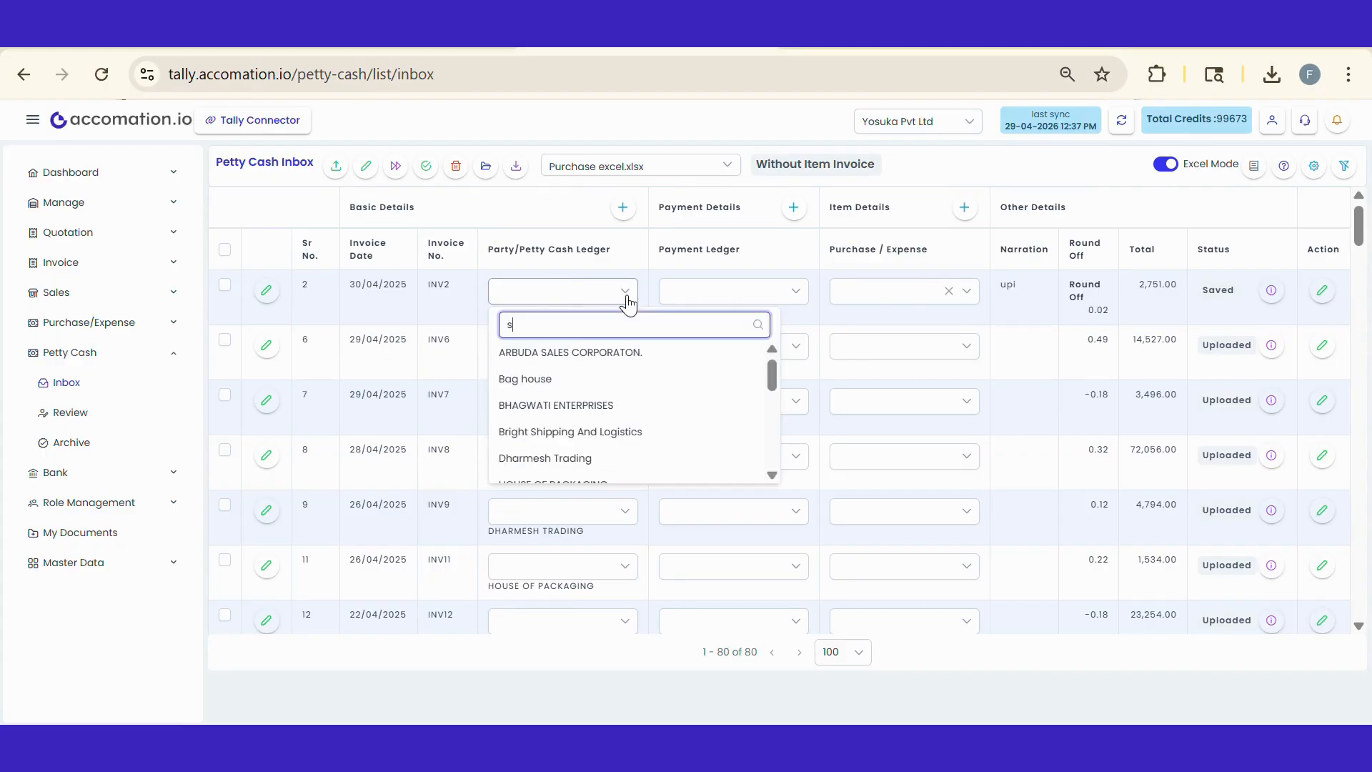
{"action": "key", "text": "Down"}
{"action": "key", "text": "Down"}
{"action": "key", "text": "Return"}
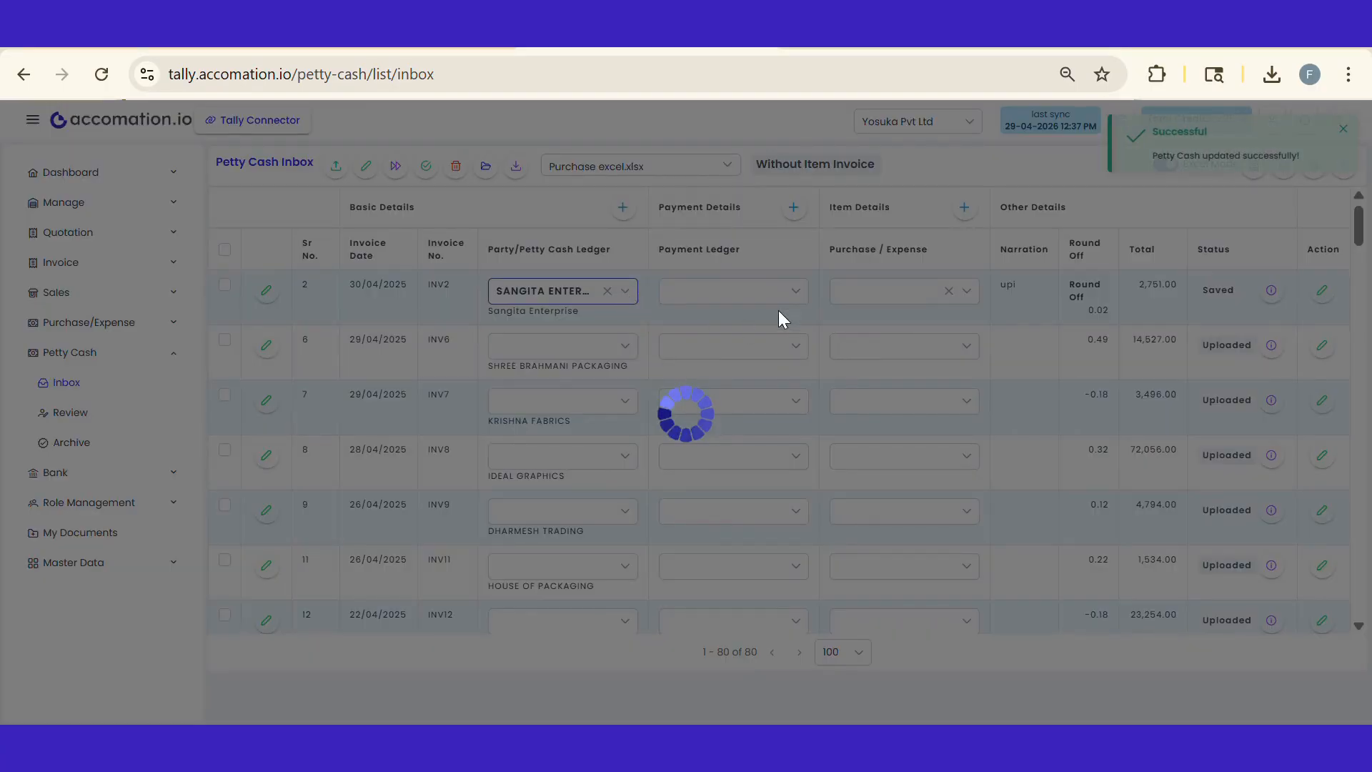
- Set invoice INV2's payment ledger to HDFC and its purchase/expense ledger to Purchase A/C
{"action": "left_click", "coordinate": [777, 299]}
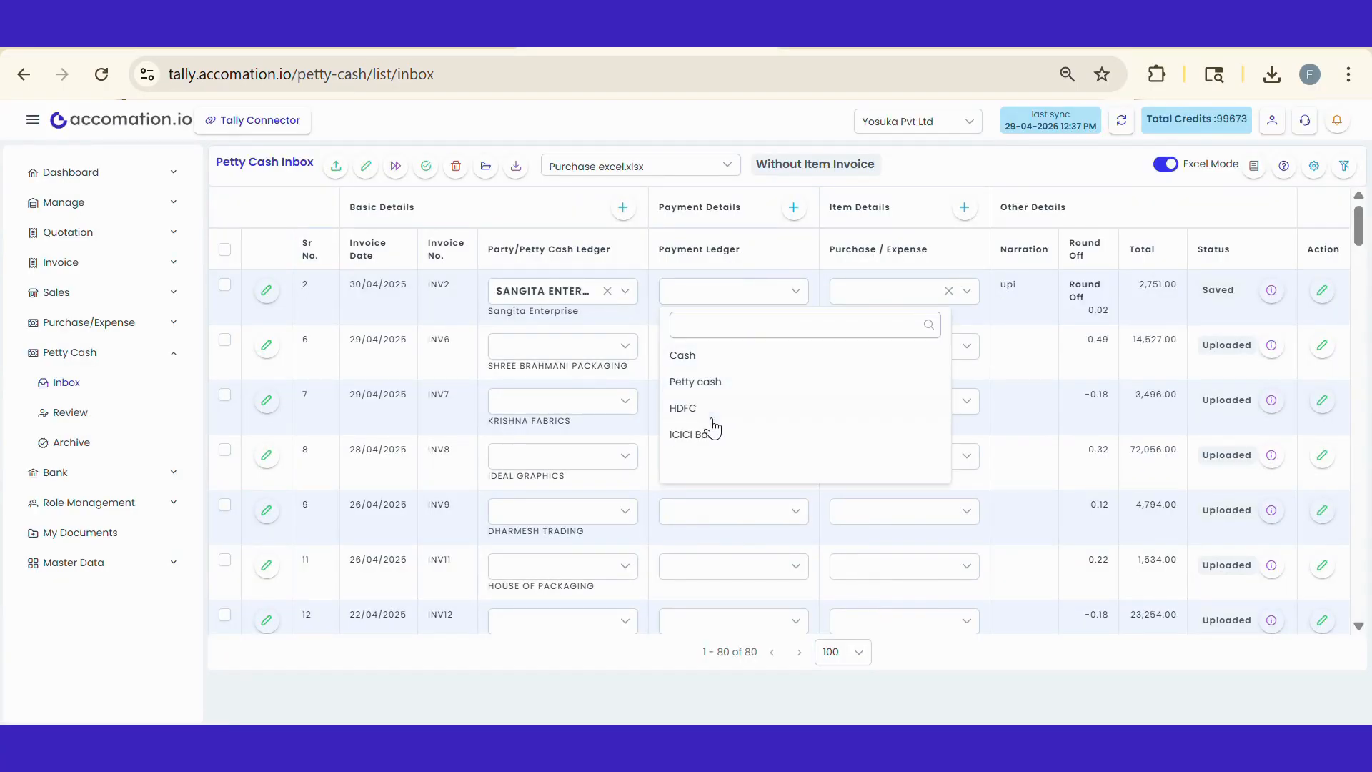
{"action": "left_click", "coordinate": [714, 406]}
{"action": "left_click", "coordinate": [968, 291]}
{"action": "type", "text": "pur"}
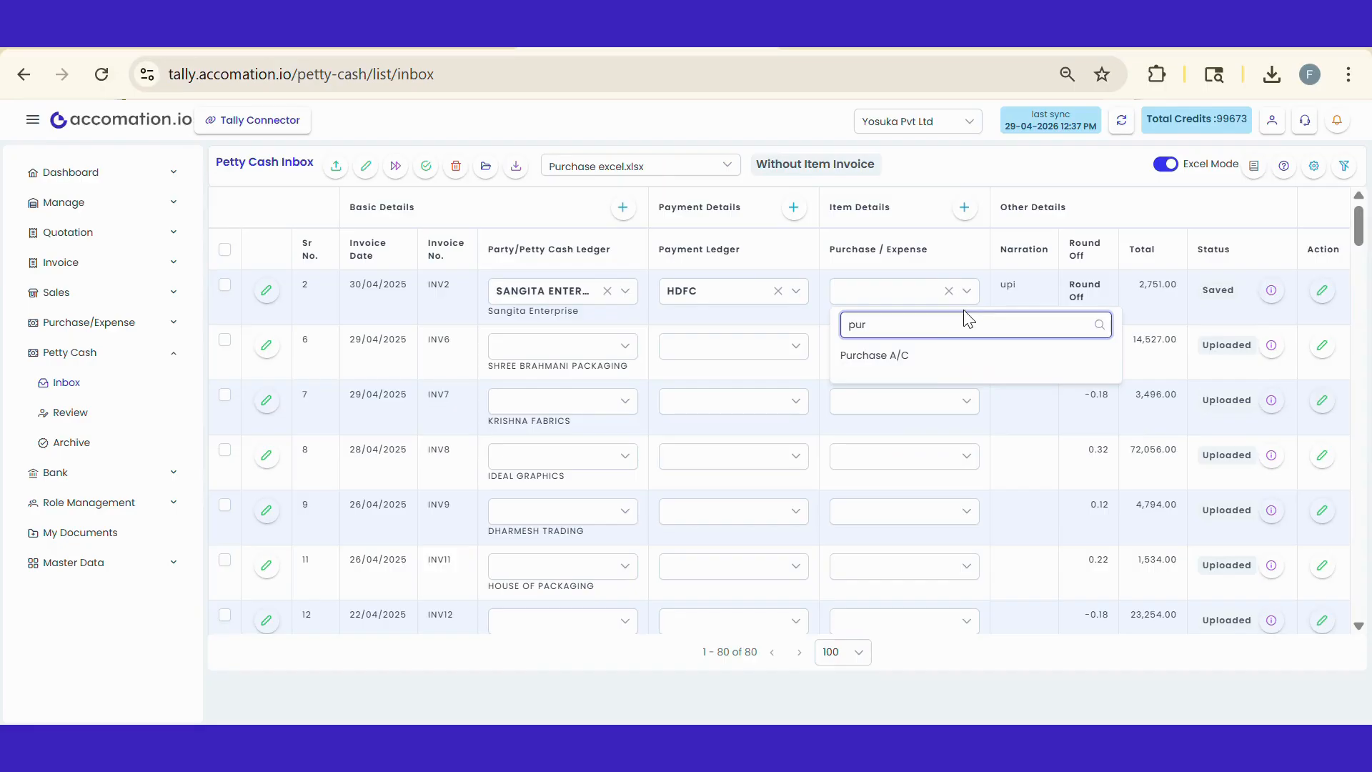
{"action": "left_click", "coordinate": [926, 357]}
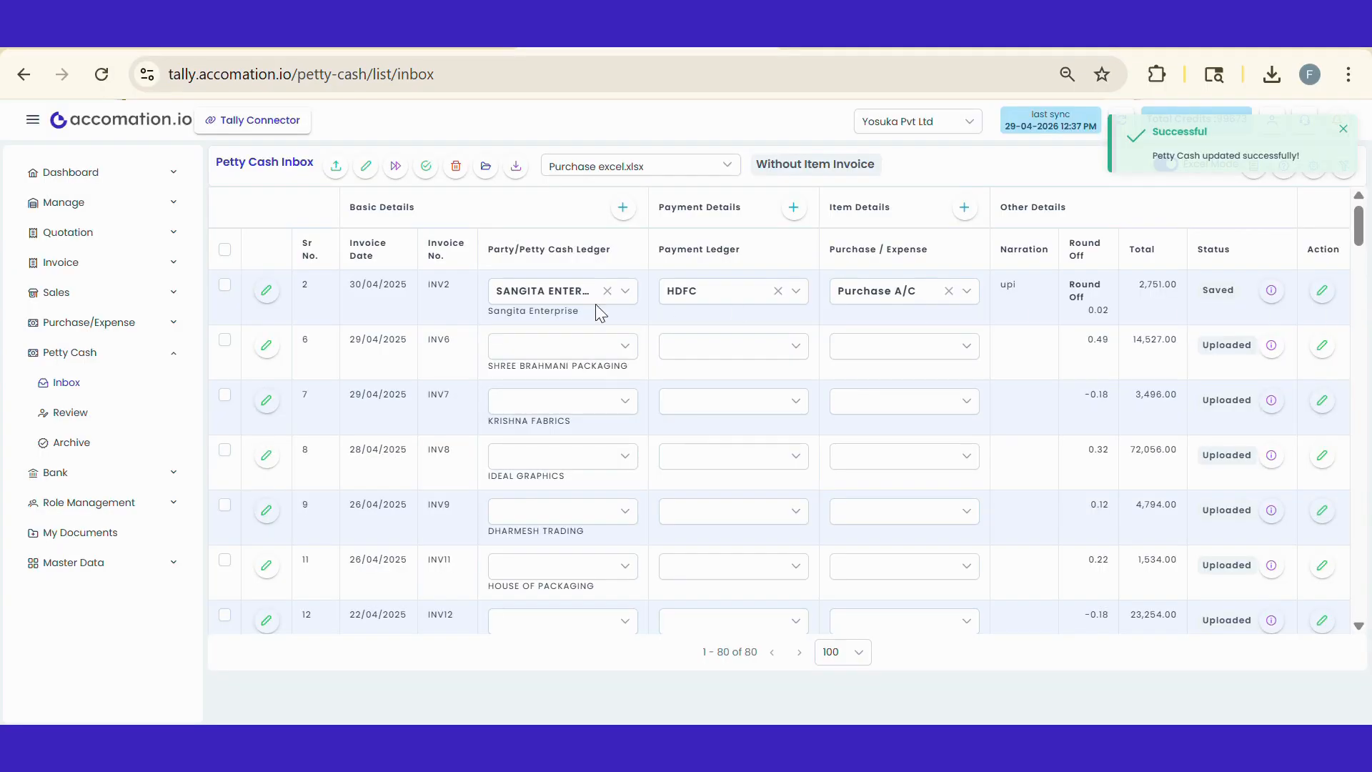
- Put invoice INV2 in edit mode, expand its Basic Details columns, and set the GST registration to the Gujarat registration
{"action": "left_click", "coordinate": [268, 294]}
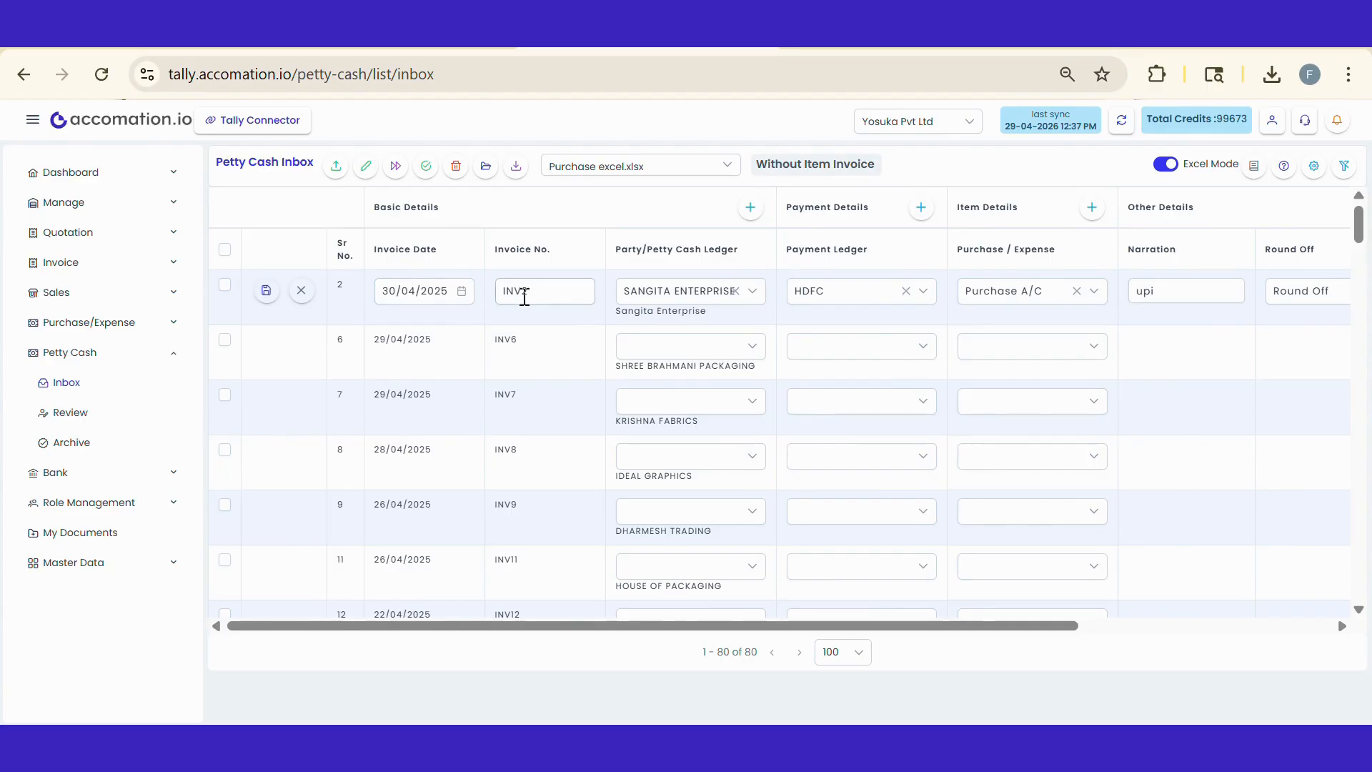
{"action": "scroll", "coordinate": [873, 306], "scroll_direction": "right", "scroll_amount": 3}
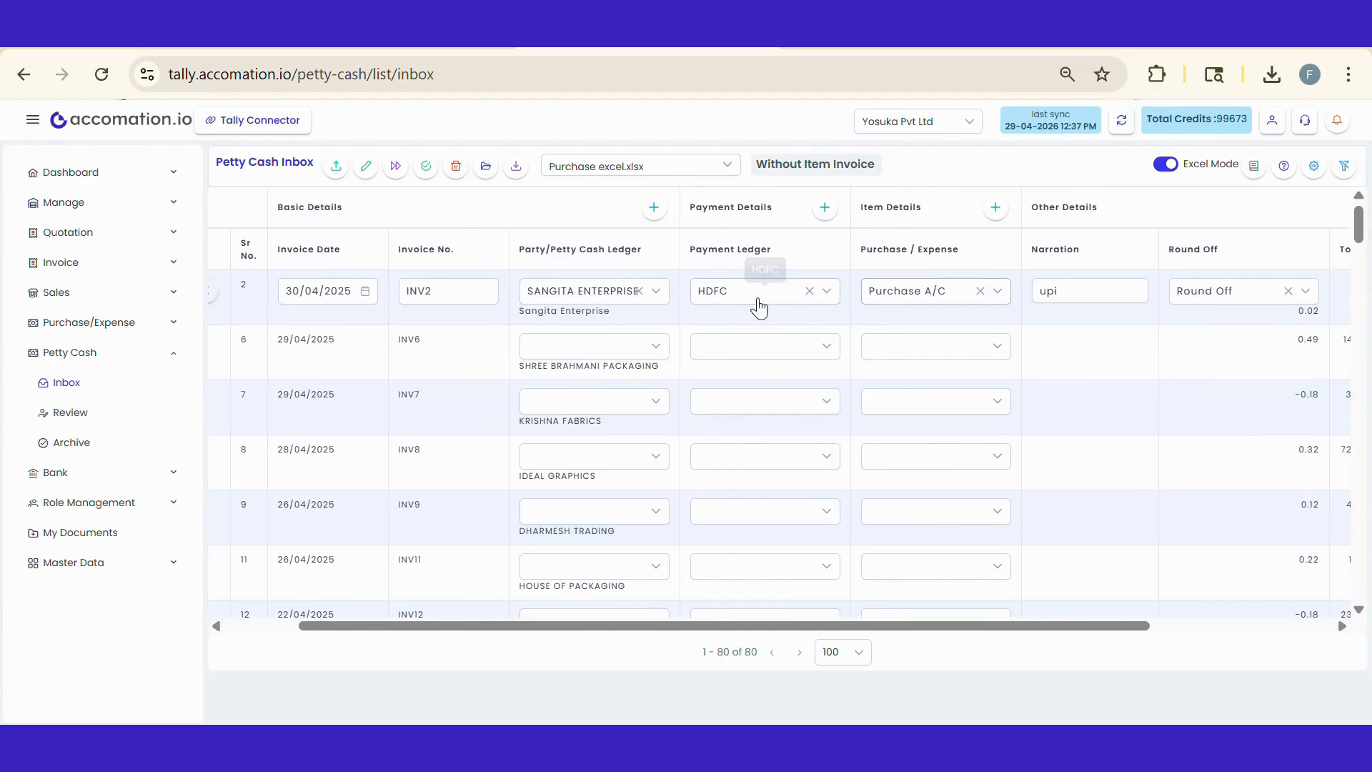
{"action": "left_click", "coordinate": [653, 208]}
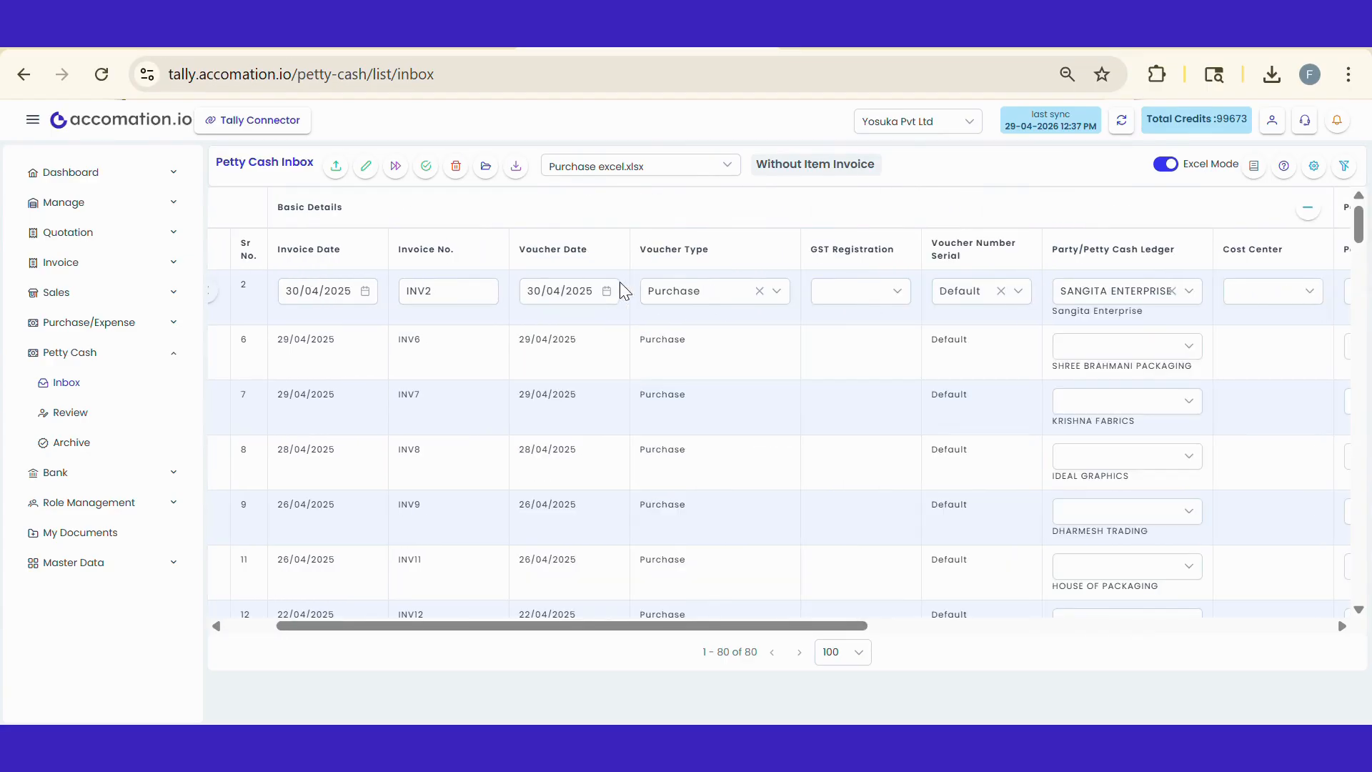
{"action": "left_click", "coordinate": [886, 297]}
{"action": "left_click", "coordinate": [870, 353]}
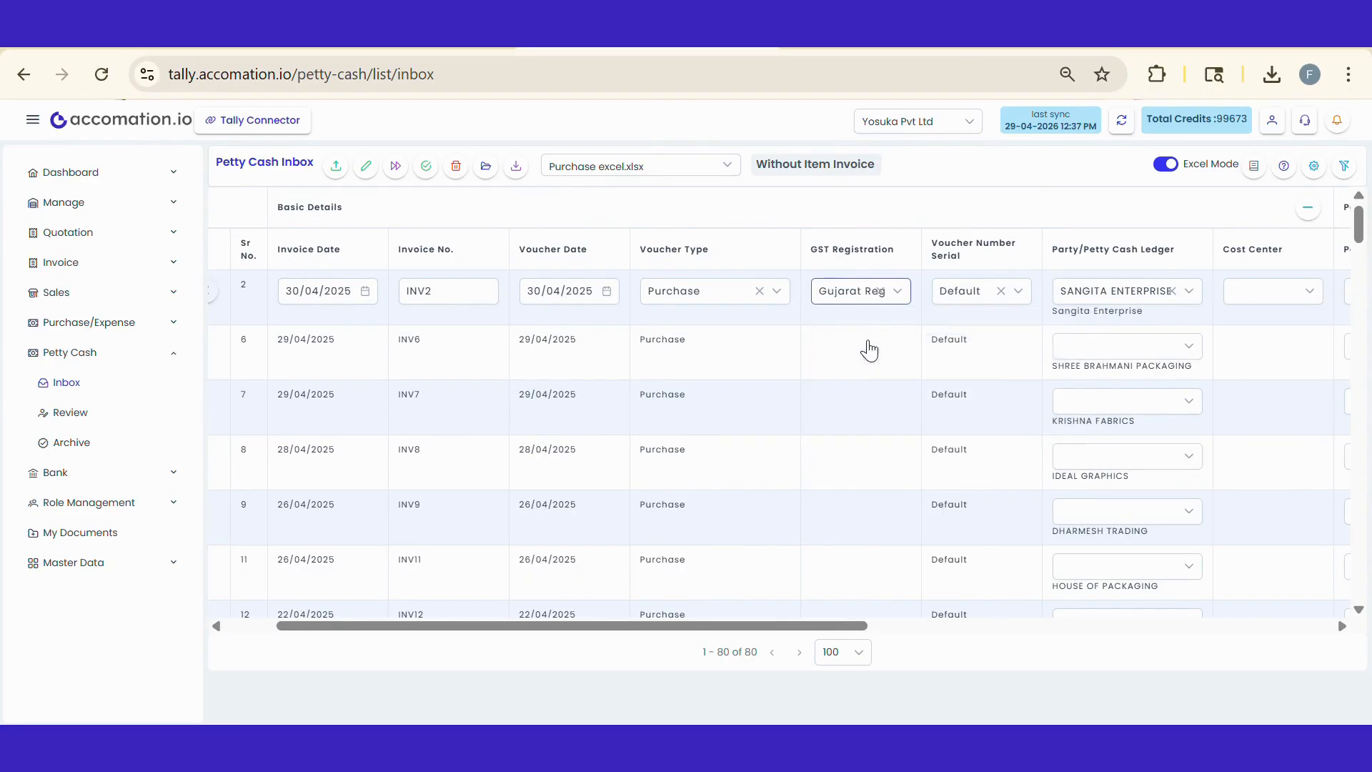
- Expand the Payment Details and Item Details columns in turn, and save the edited INV2 row
{"action": "scroll", "coordinate": [869, 351], "scroll_direction": "right", "scroll_amount": 10}
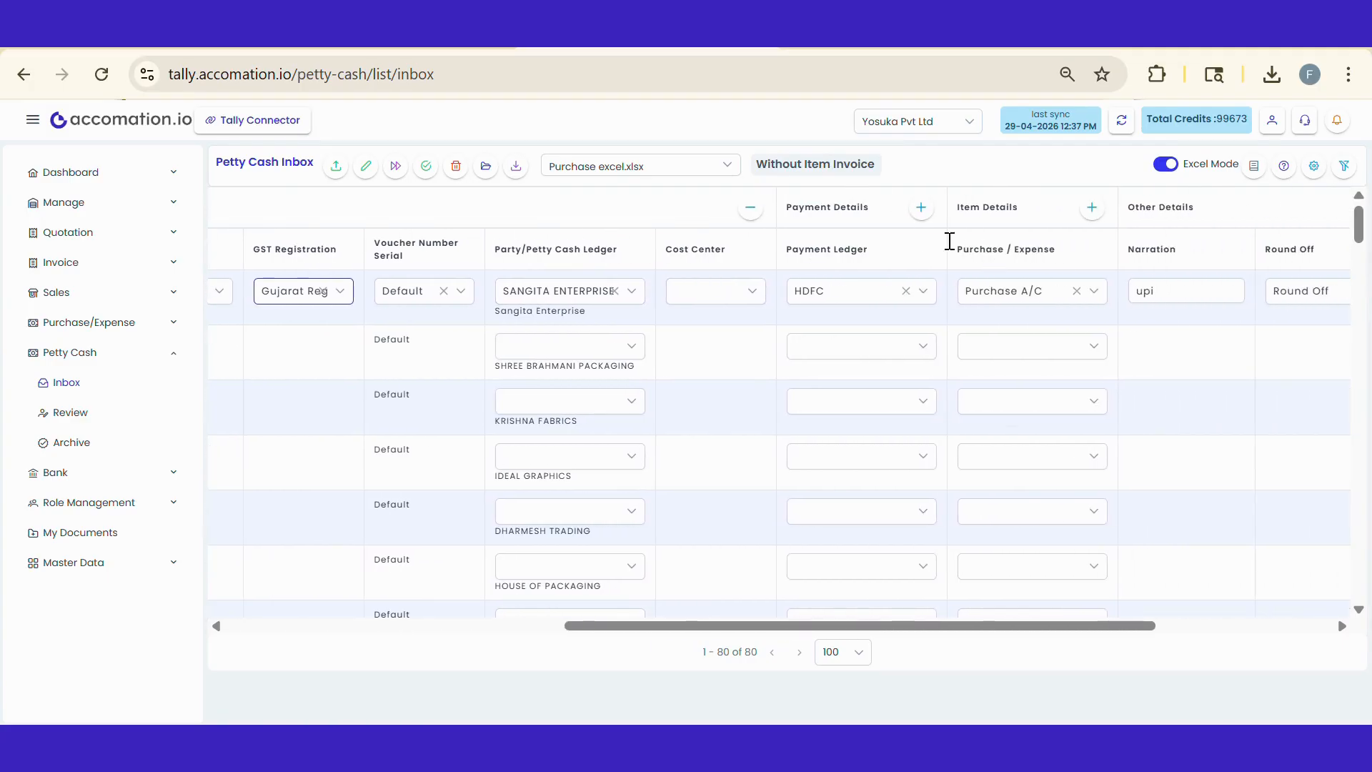
{"action": "left_click", "coordinate": [921, 208]}
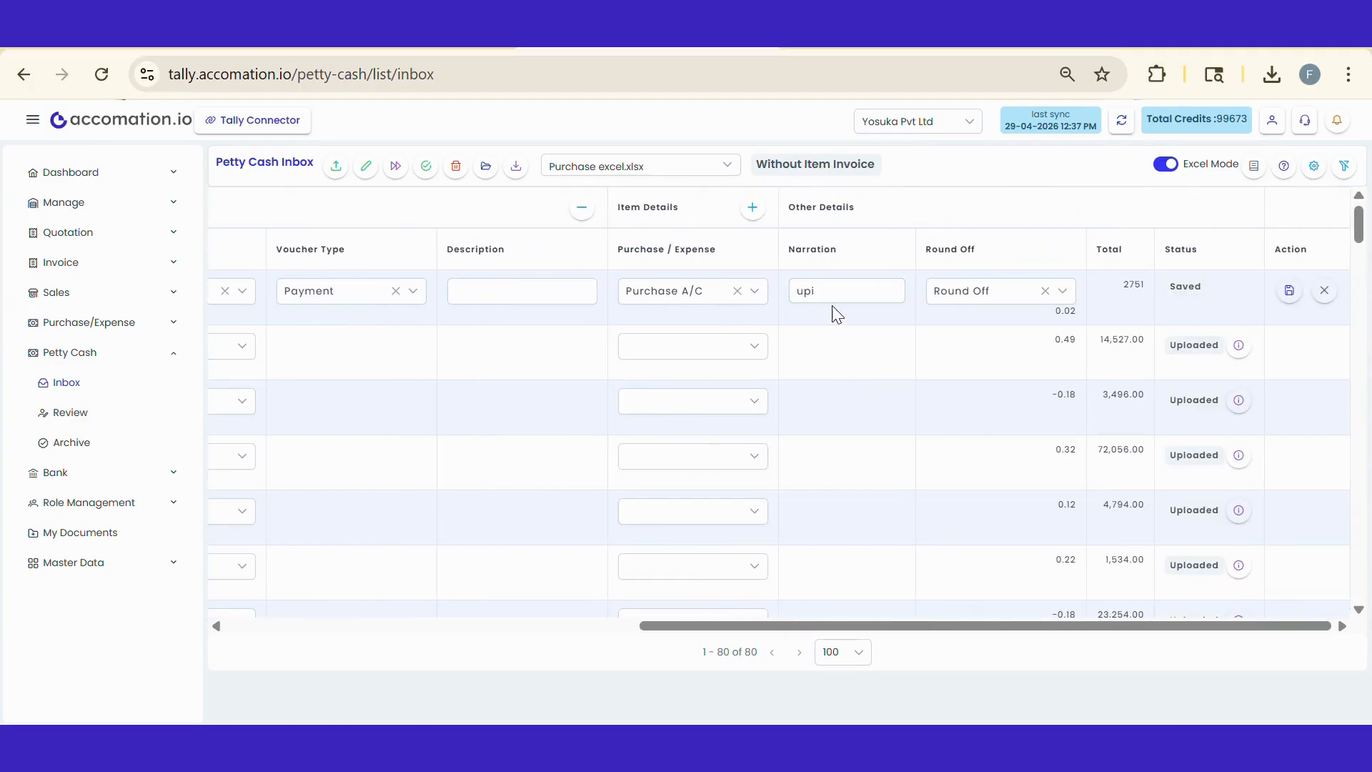
{"action": "left_click", "coordinate": [754, 207]}
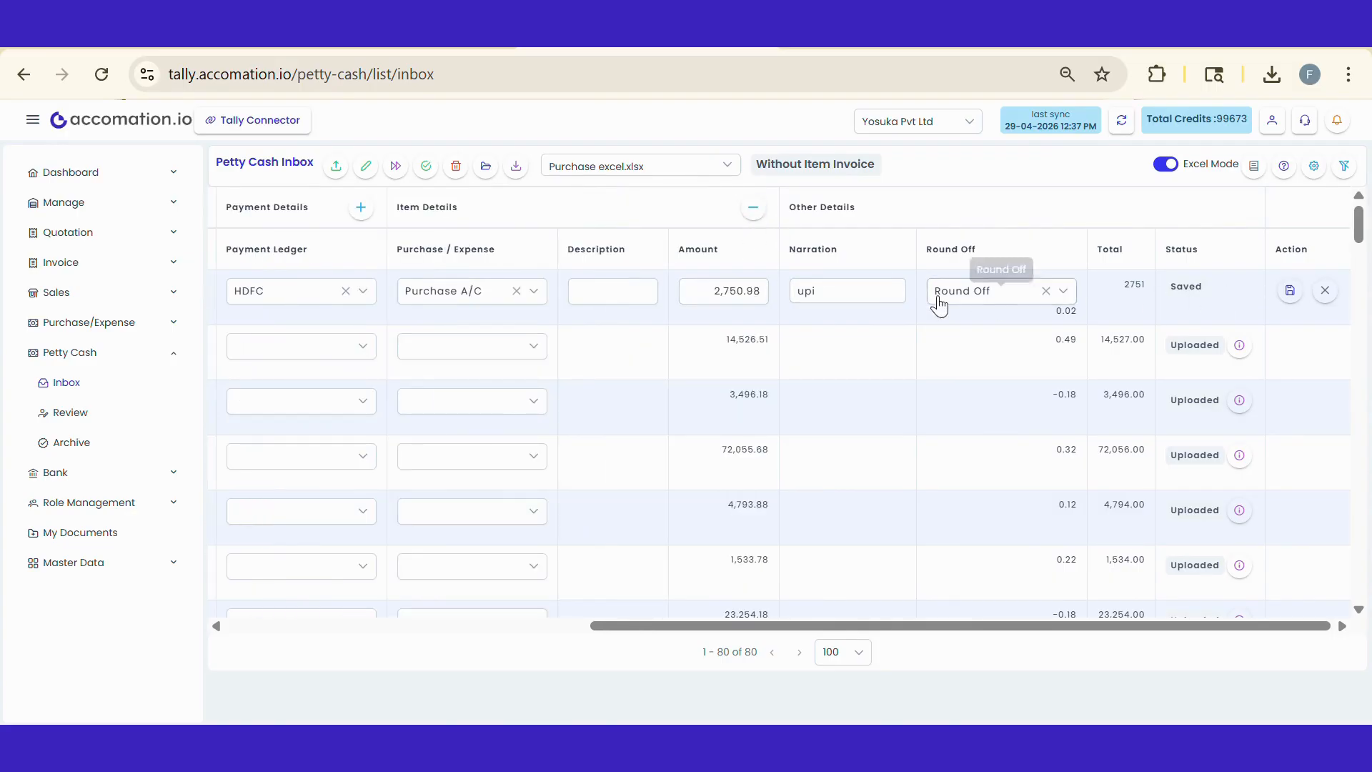
{"action": "scroll", "coordinate": [651, 313], "scroll_direction": "left", "scroll_amount": 1}
{"action": "scroll", "coordinate": [651, 313], "scroll_direction": "left", "scroll_amount": 6}
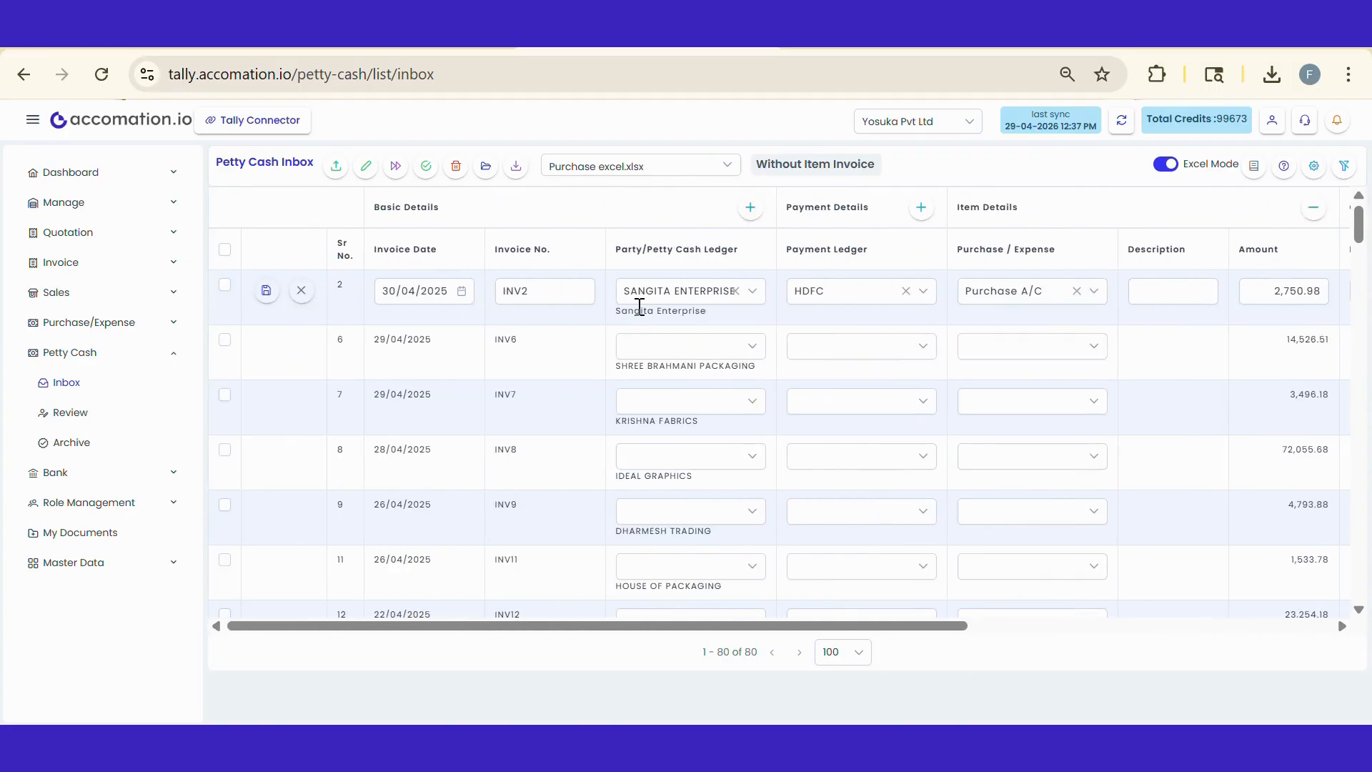
{"action": "left_click", "coordinate": [267, 293]}
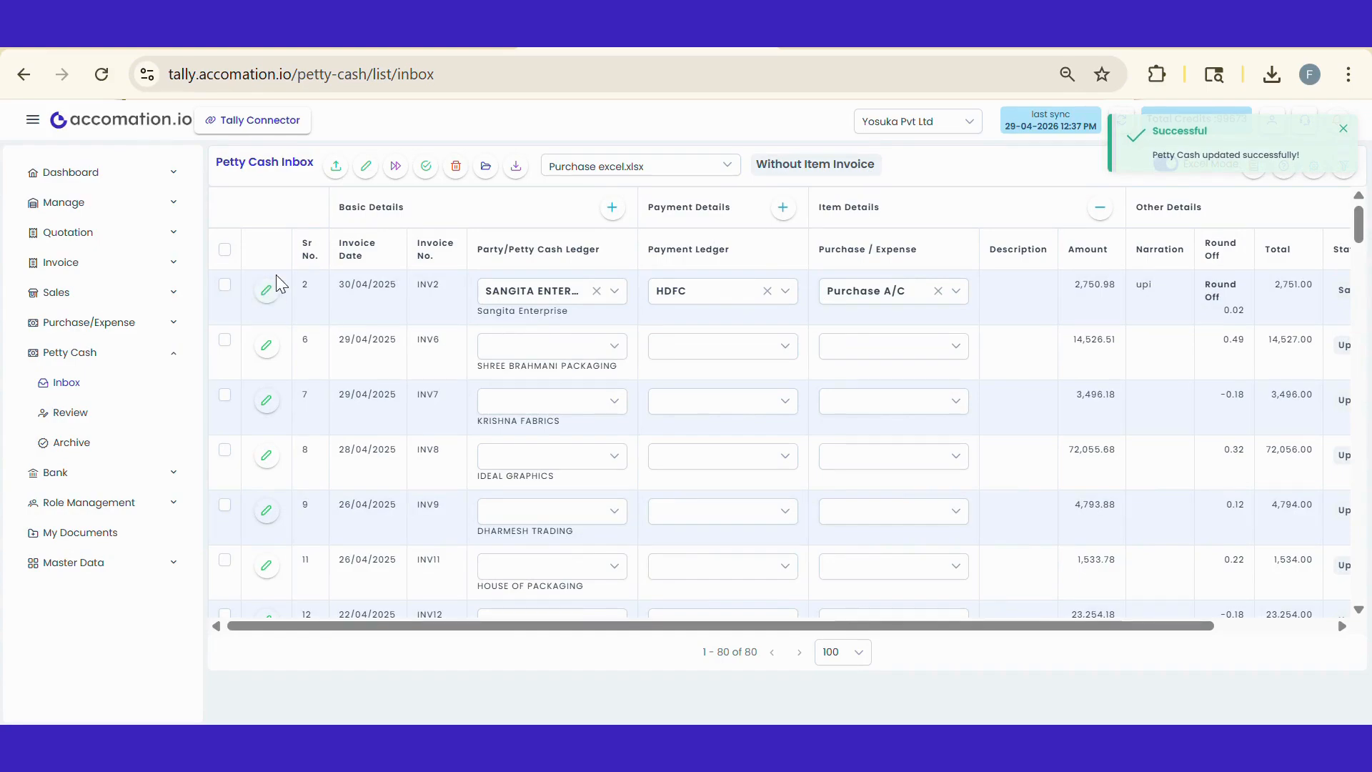
- Select invoice INV2 and push it to review
{"action": "left_click", "coordinate": [225, 287]}
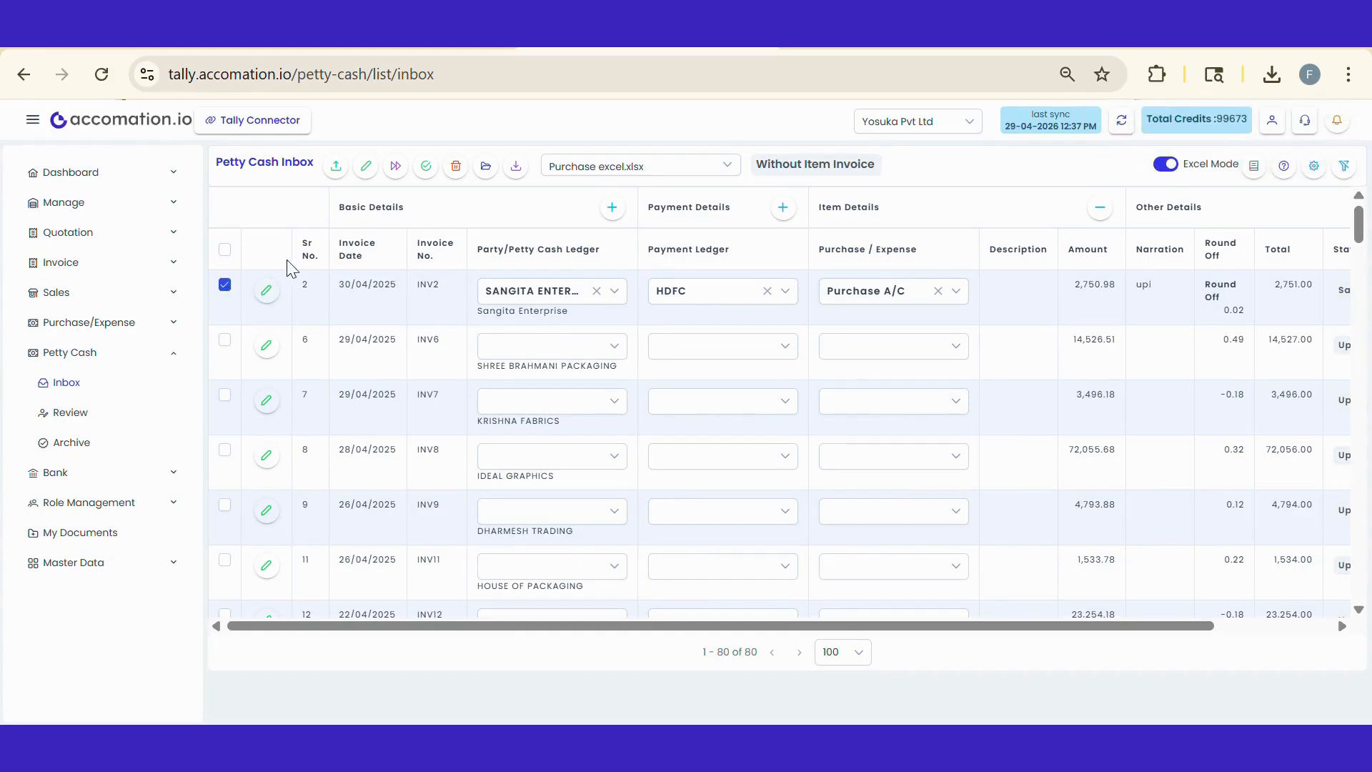
{"action": "left_click", "coordinate": [397, 168]}
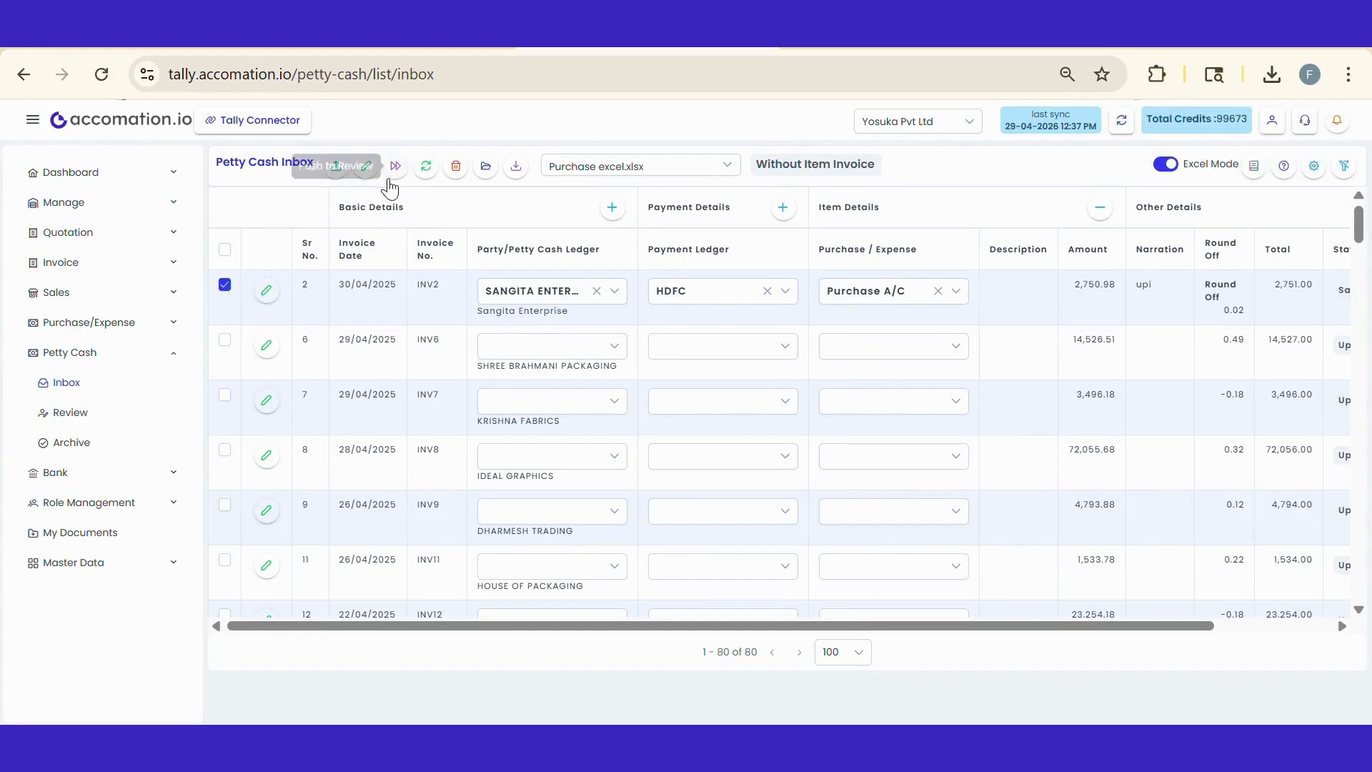
{"action": "left_click", "coordinate": [396, 170]}
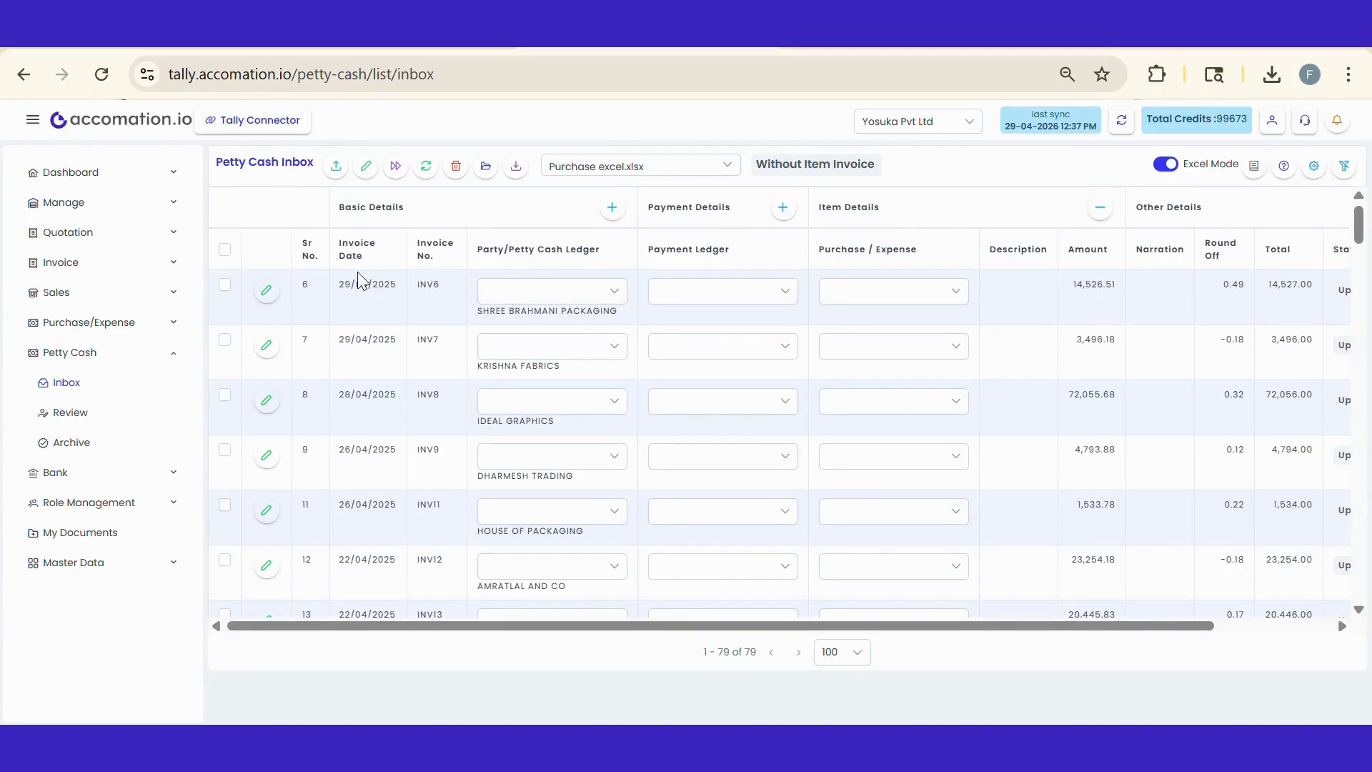
- Create a new ledger named BRAHMANI PACKAGIN, copied from invoice INV6's party name, in the Sundry Creditors group
{"action": "left_click_drag", "start_coordinate": [510, 311], "coordinate": [616, 314]}
{"action": "key", "text": "ctrl+c"}
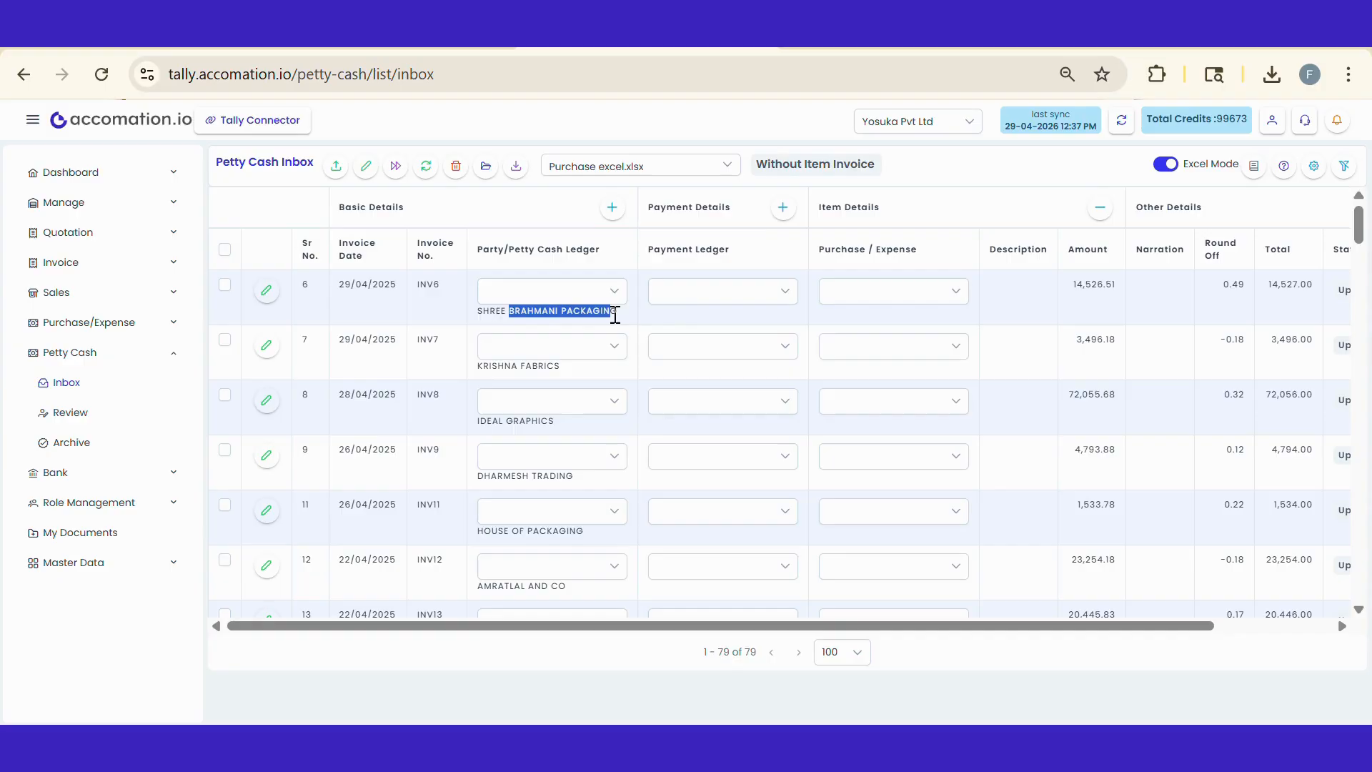
{"action": "left_click", "coordinate": [1255, 166]}
{"action": "left_click", "coordinate": [531, 183]}
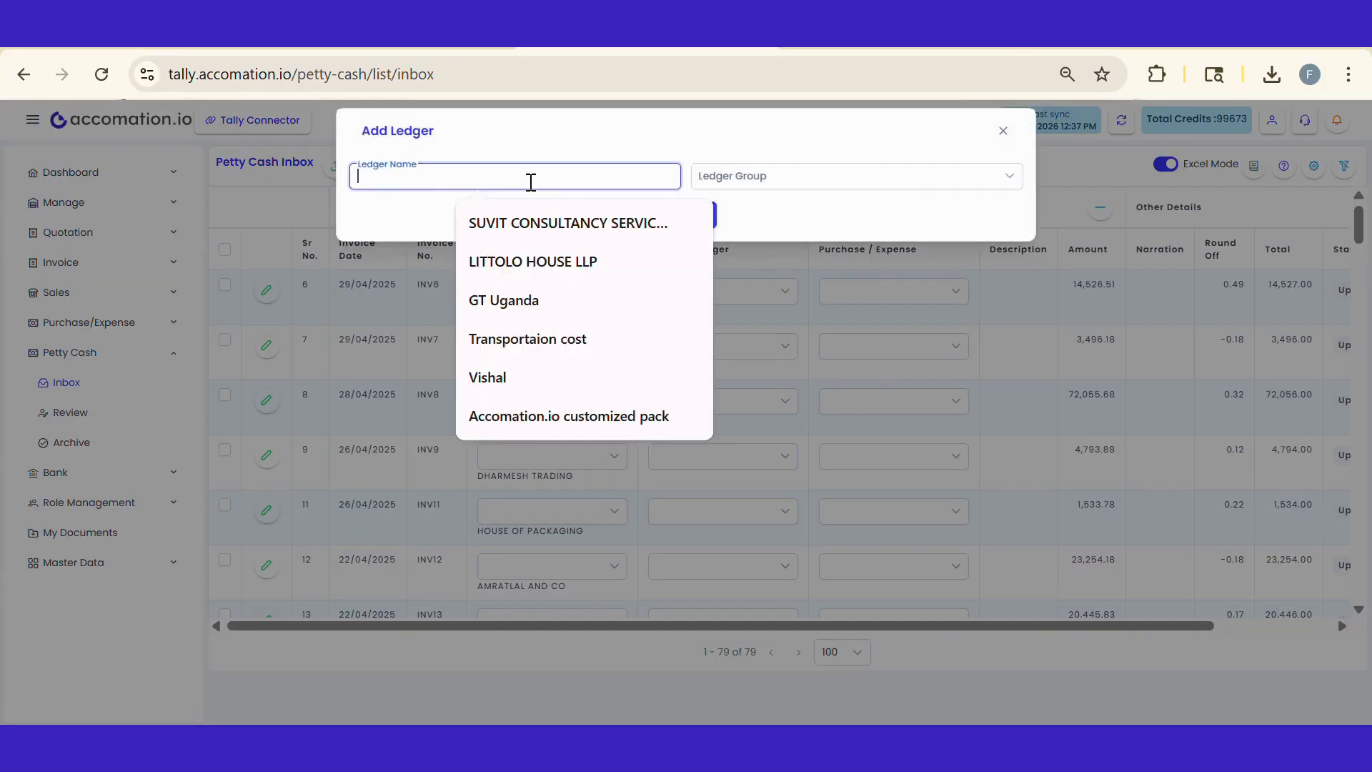
{"action": "key", "text": "ctrl+v"}
{"action": "left_click", "coordinate": [731, 180]}
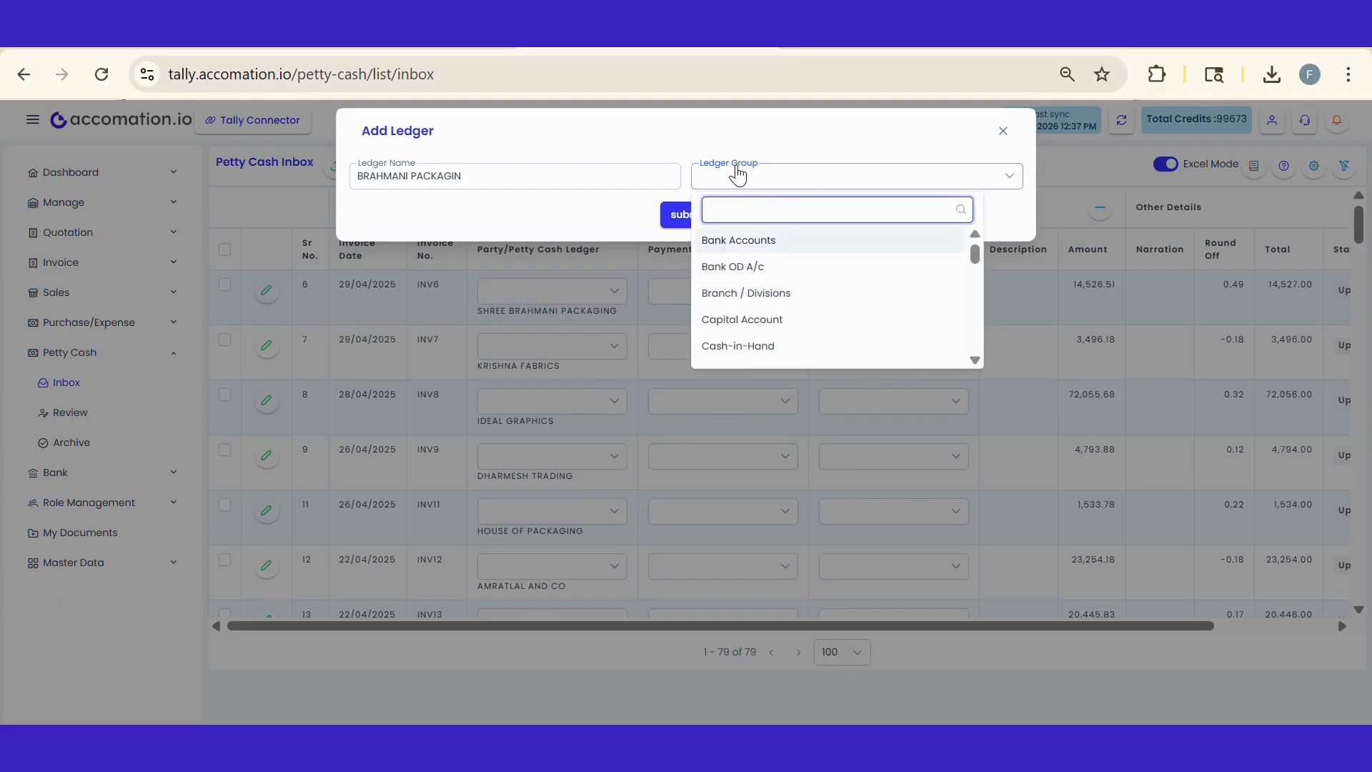
{"action": "type", "text": "sun"}
{"action": "left_click", "coordinate": [747, 240]}
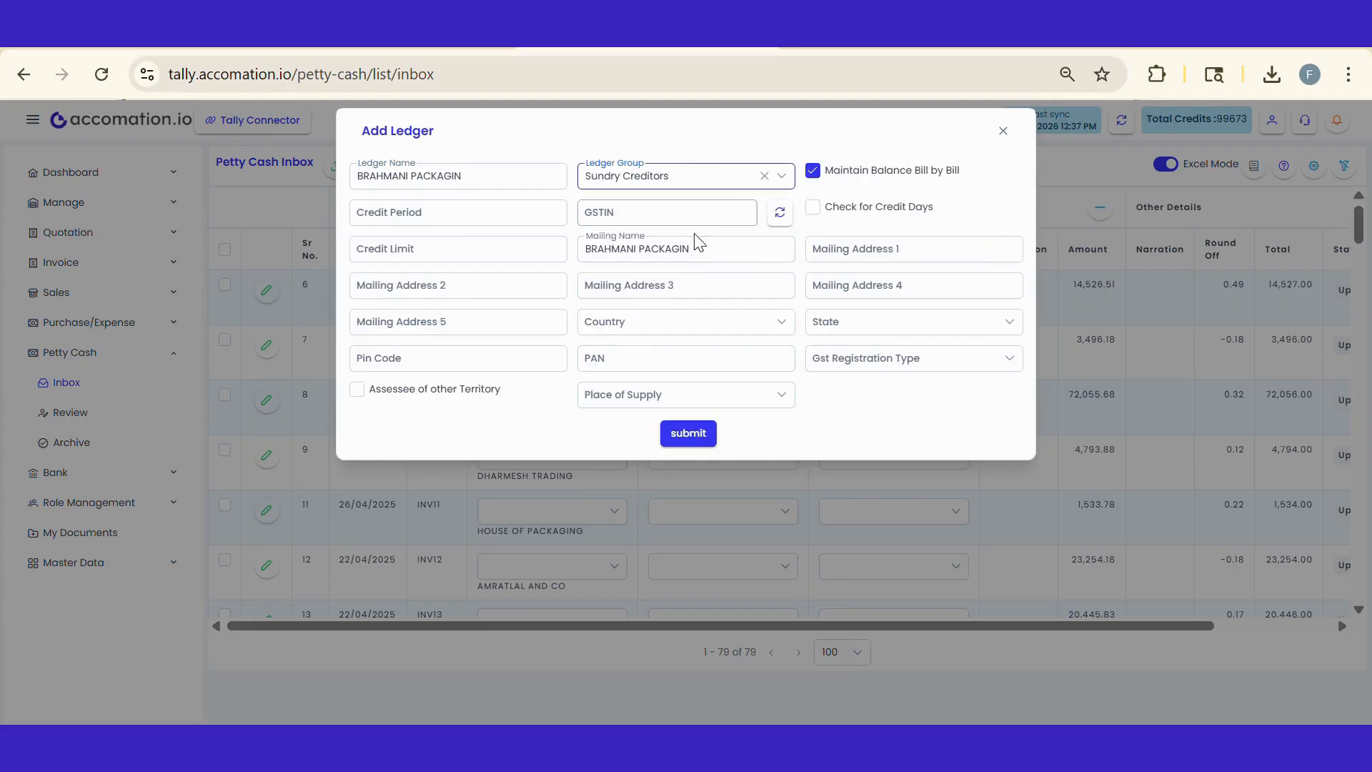
{"action": "left_click", "coordinate": [684, 434]}
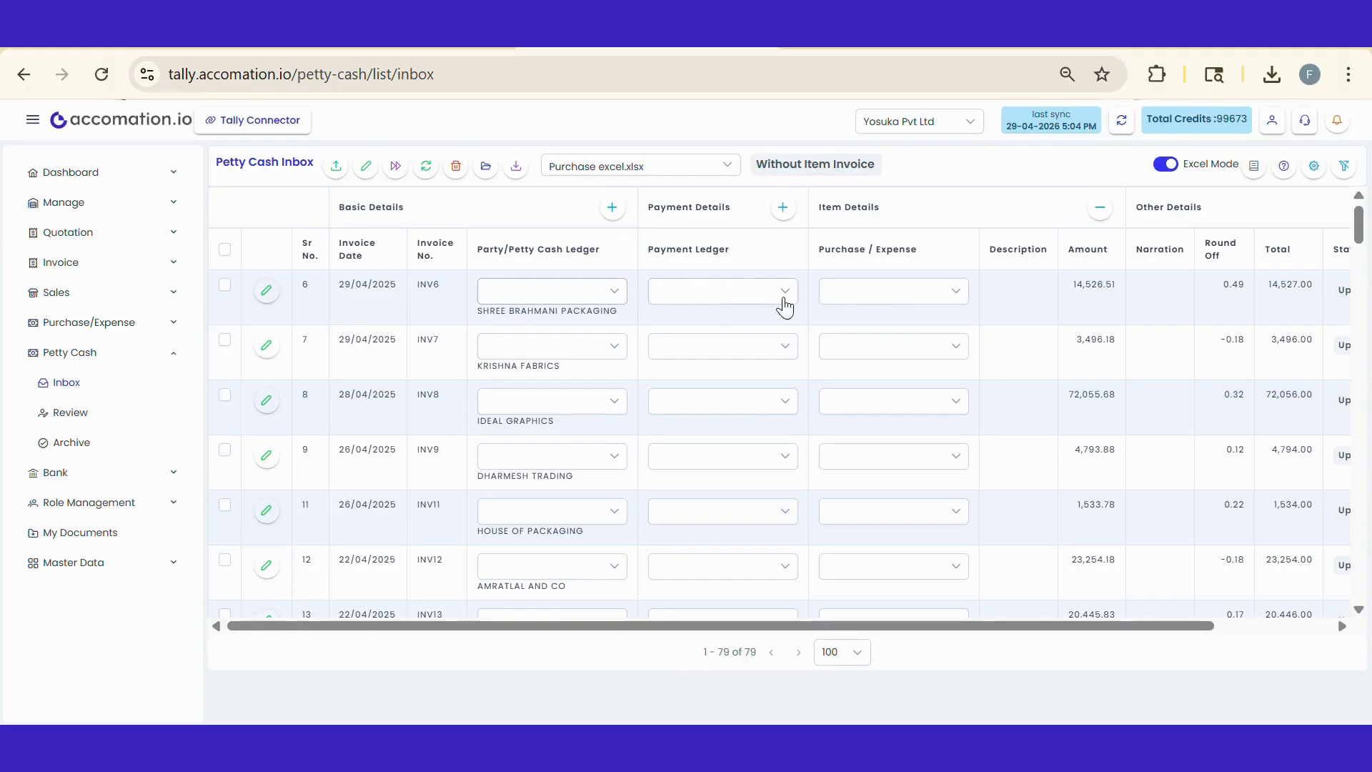
- Filter the inbox by party name "Shree Brahmani Packaging"
{"action": "left_click", "coordinate": [1347, 168]}
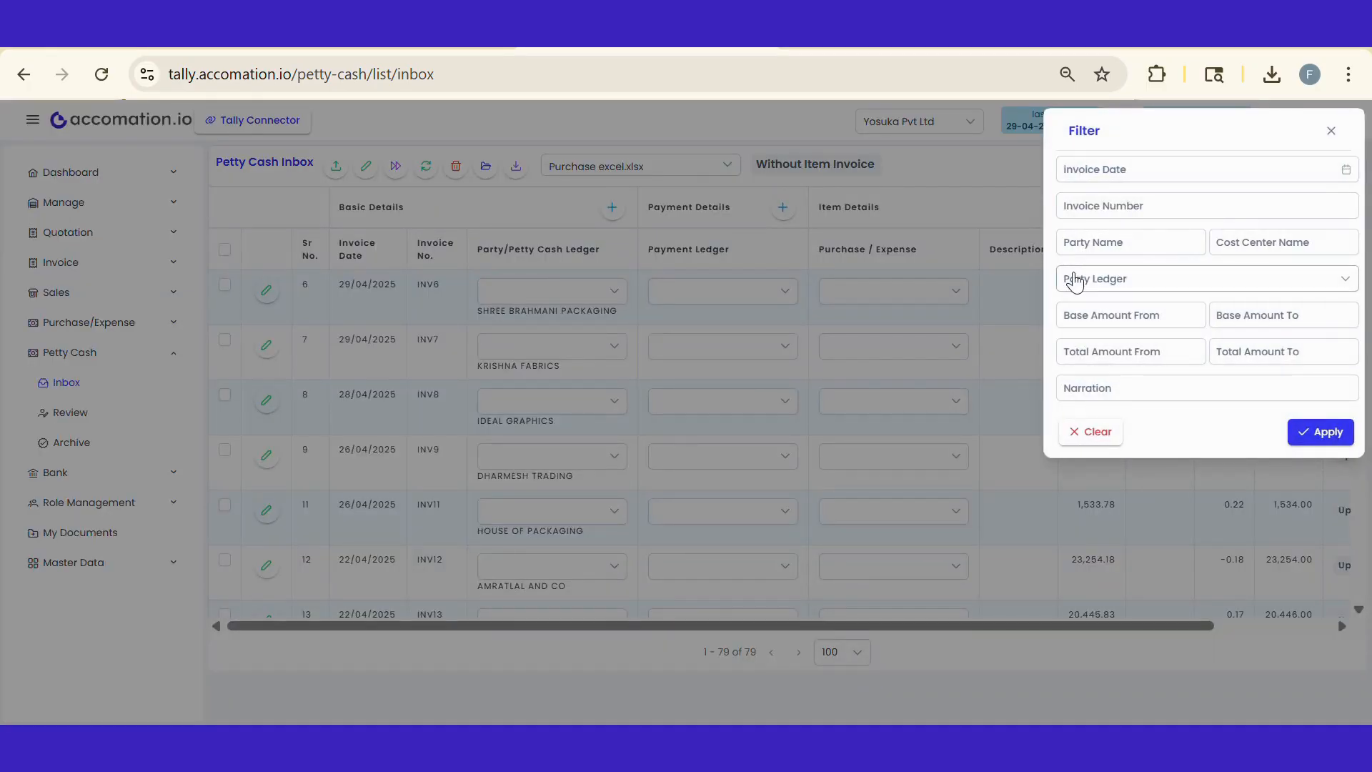
{"action": "left_click", "coordinate": [1095, 243]}
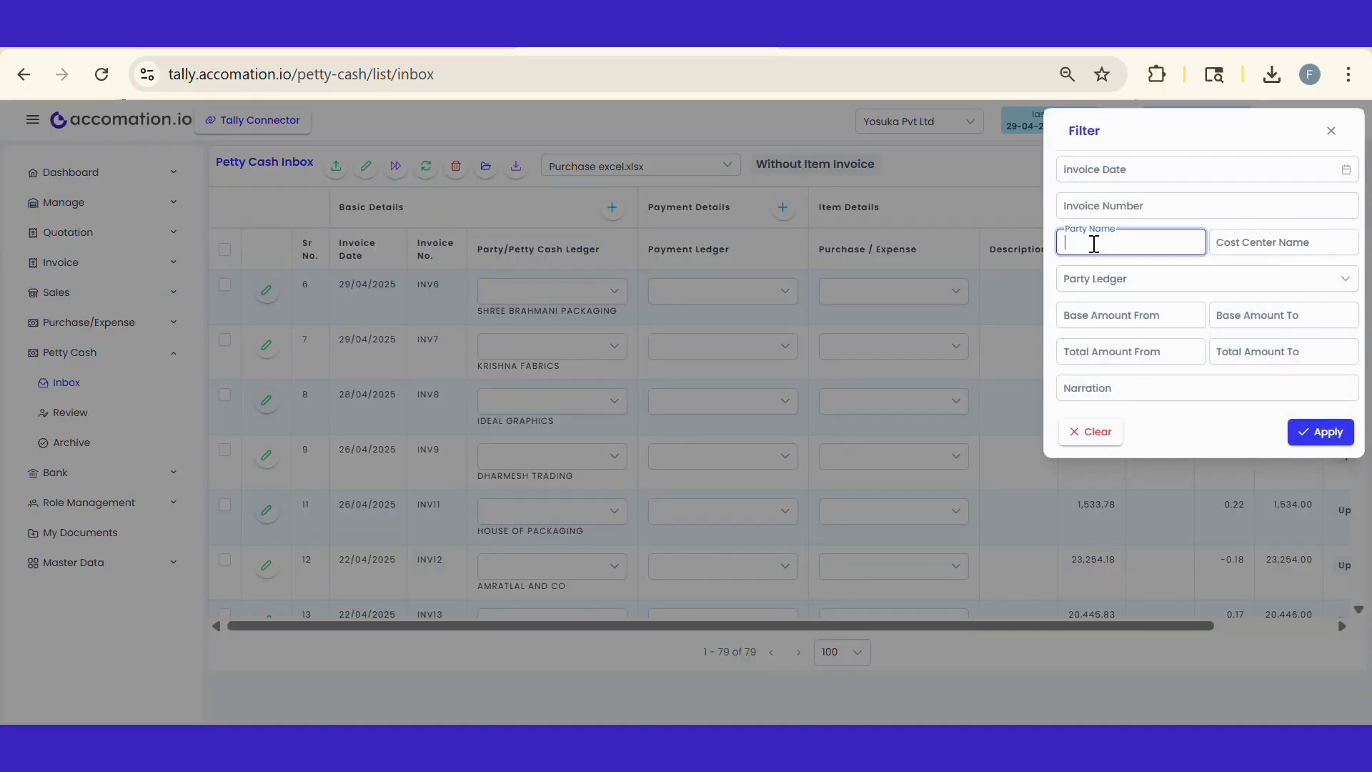
{"action": "type", "text": "Shree Brahmani Packaging"}
{"action": "left_click", "coordinate": [1320, 432]}
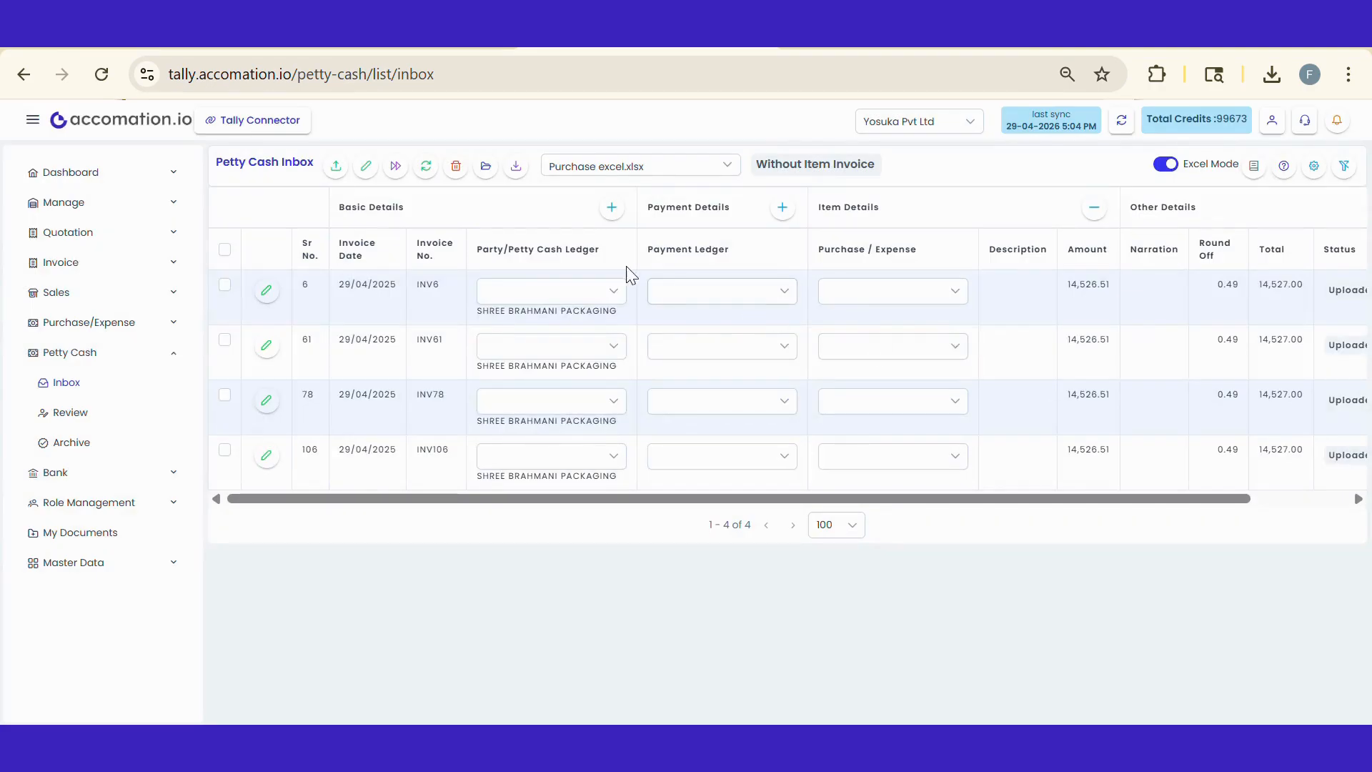
- Select all filtered invoices for multiple editing, with voucher type Purchase and payment ledger HDFC
{"action": "left_click", "coordinate": [224, 250]}
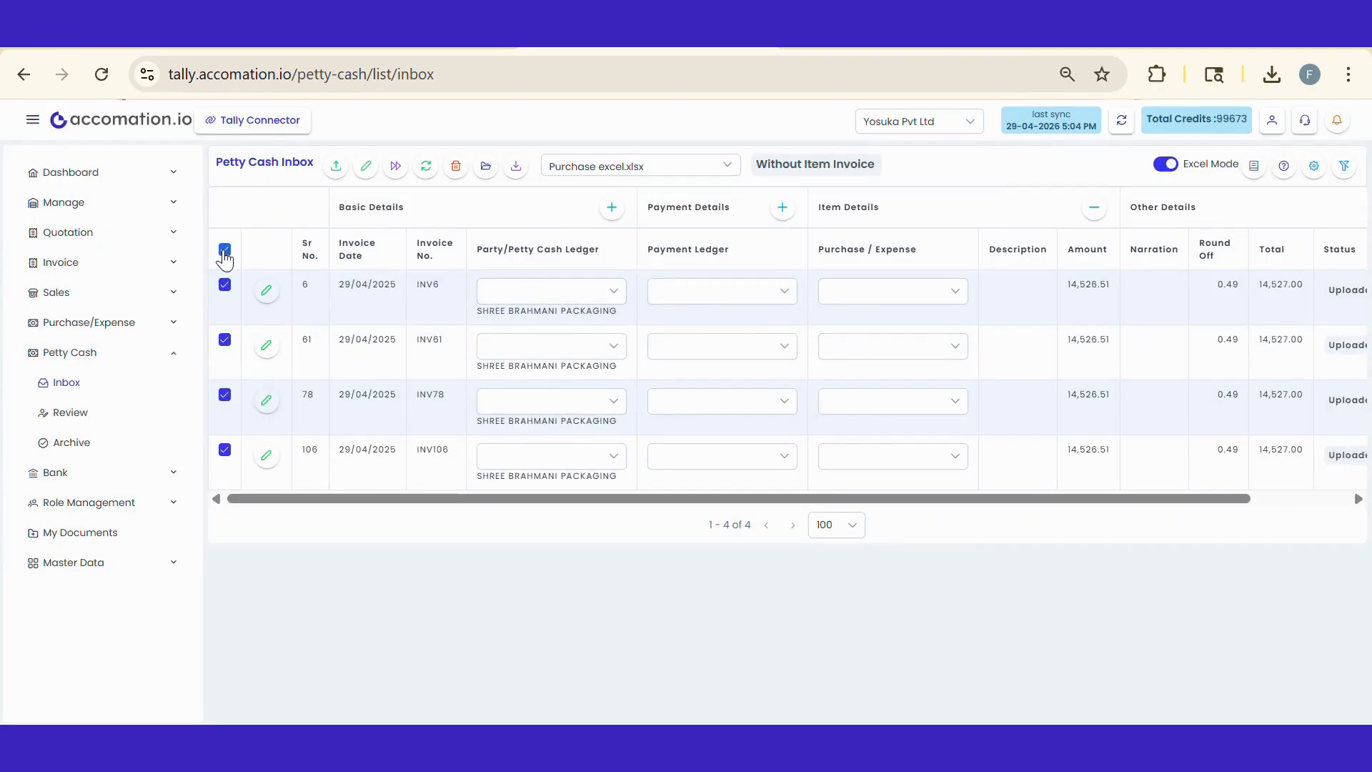
{"action": "left_click", "coordinate": [366, 166]}
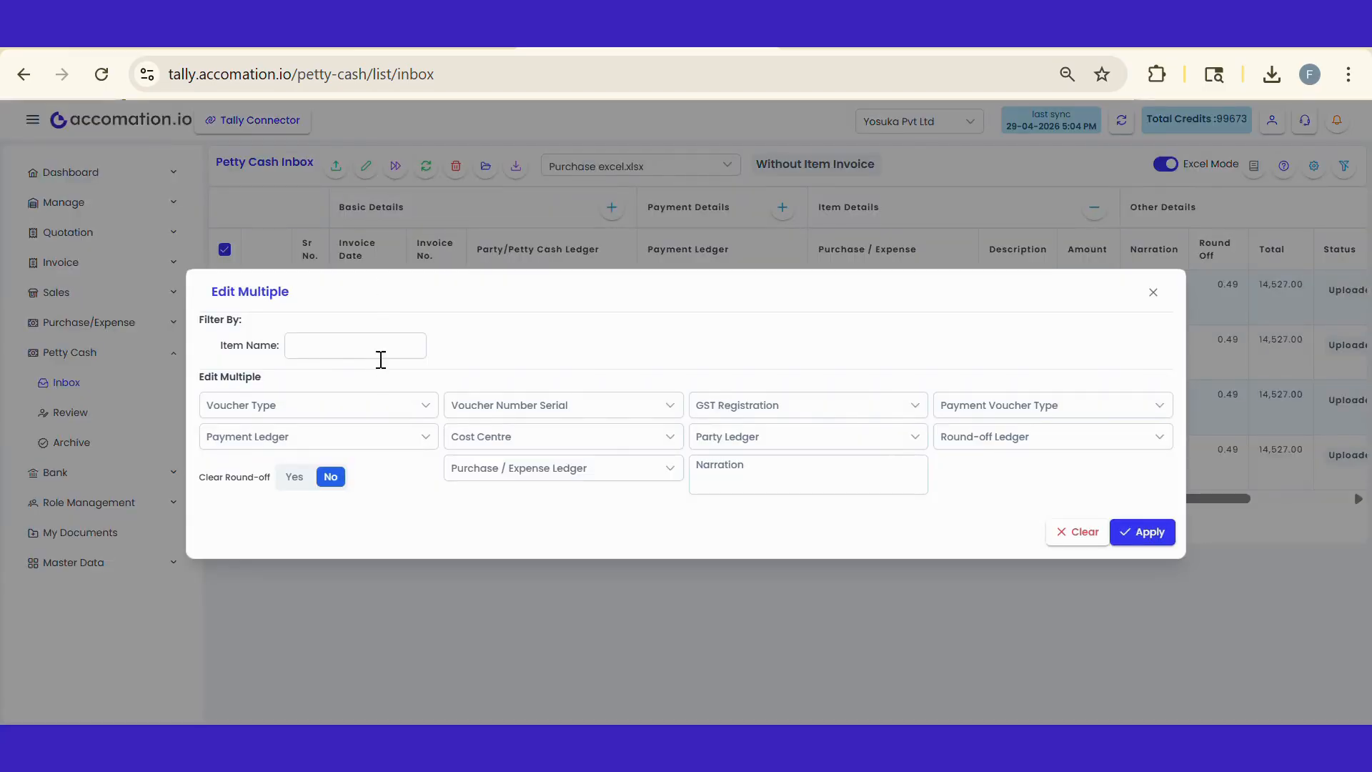
{"action": "left_click", "coordinate": [388, 408]}
{"action": "left_click", "coordinate": [352, 476]}
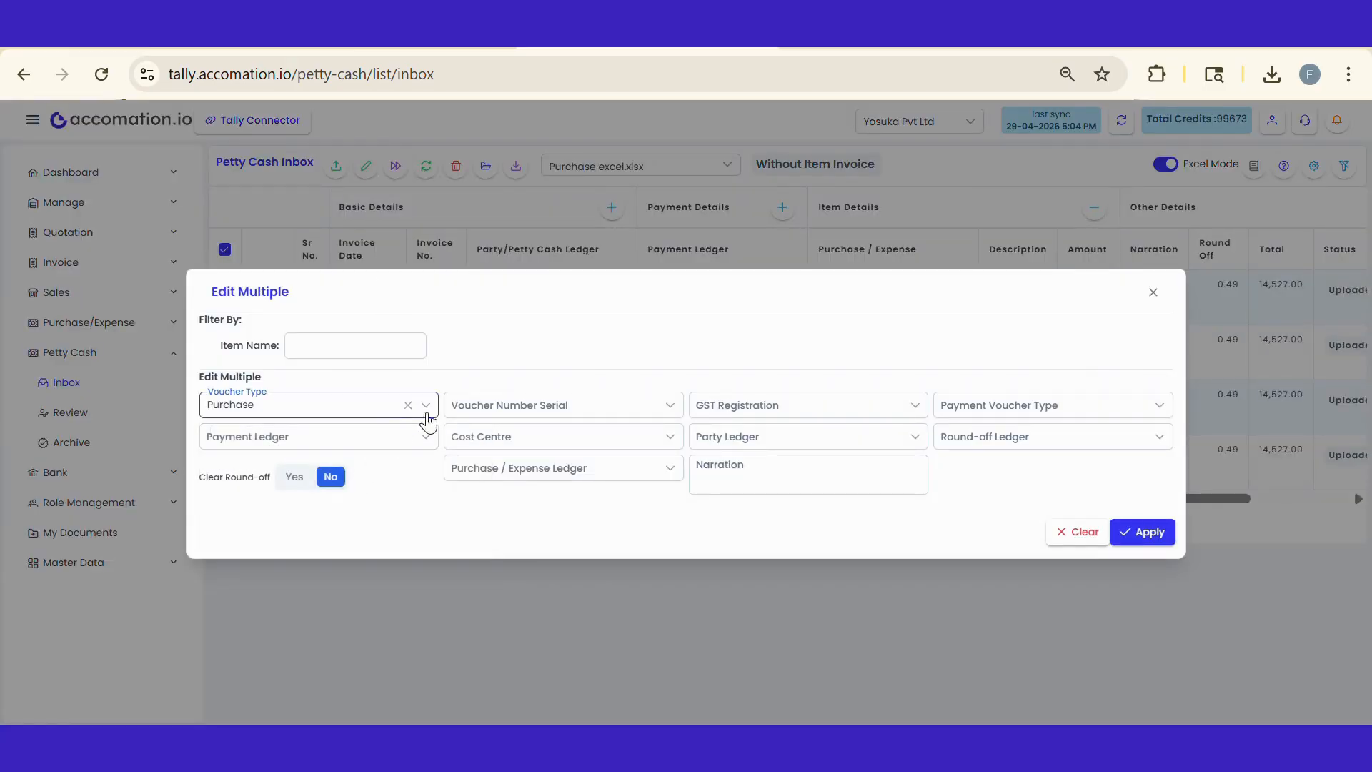
{"action": "left_click", "coordinate": [362, 436]}
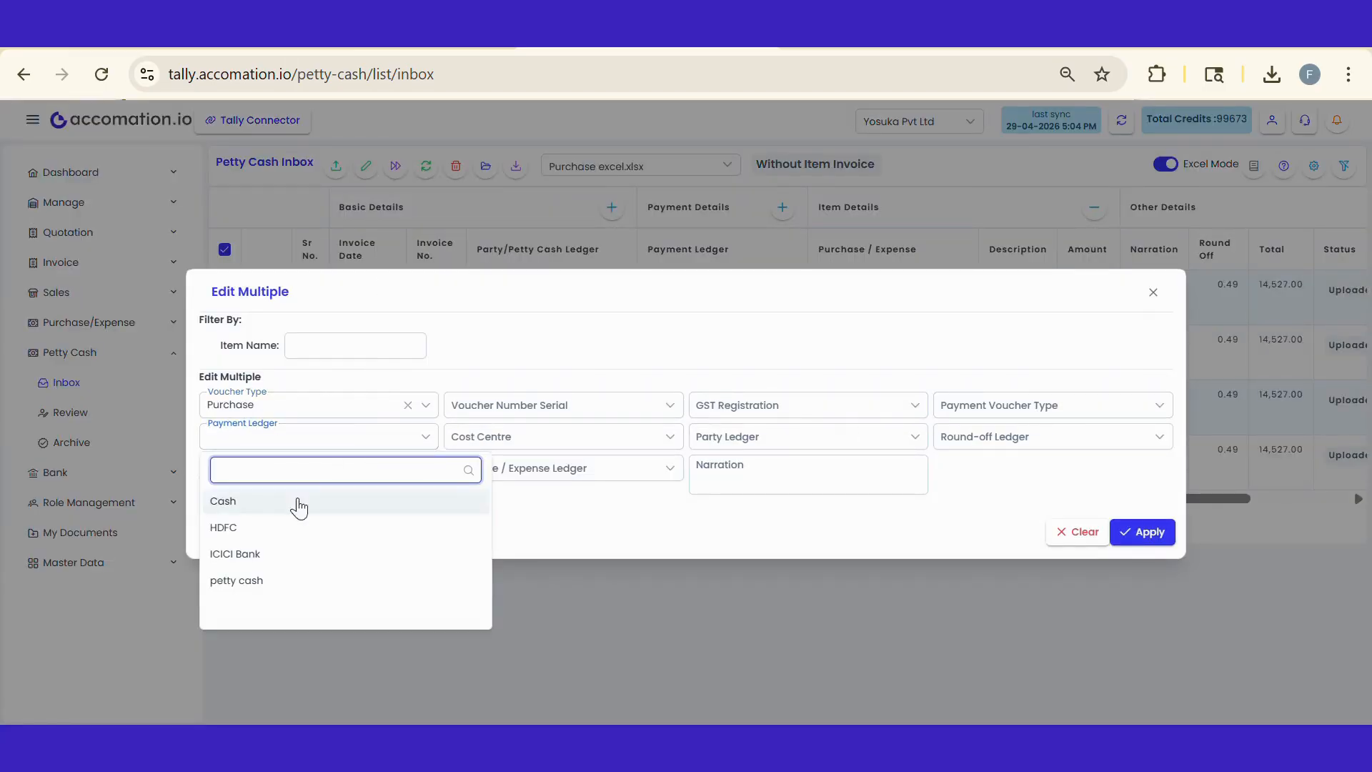
{"action": "left_click", "coordinate": [300, 526]}
- Set the multiple edit's party ledger to BRAHMANI PACKAGIN and its round-off ledger to Round Off
{"action": "left_click", "coordinate": [850, 441]}
{"action": "type", "text": "br"}
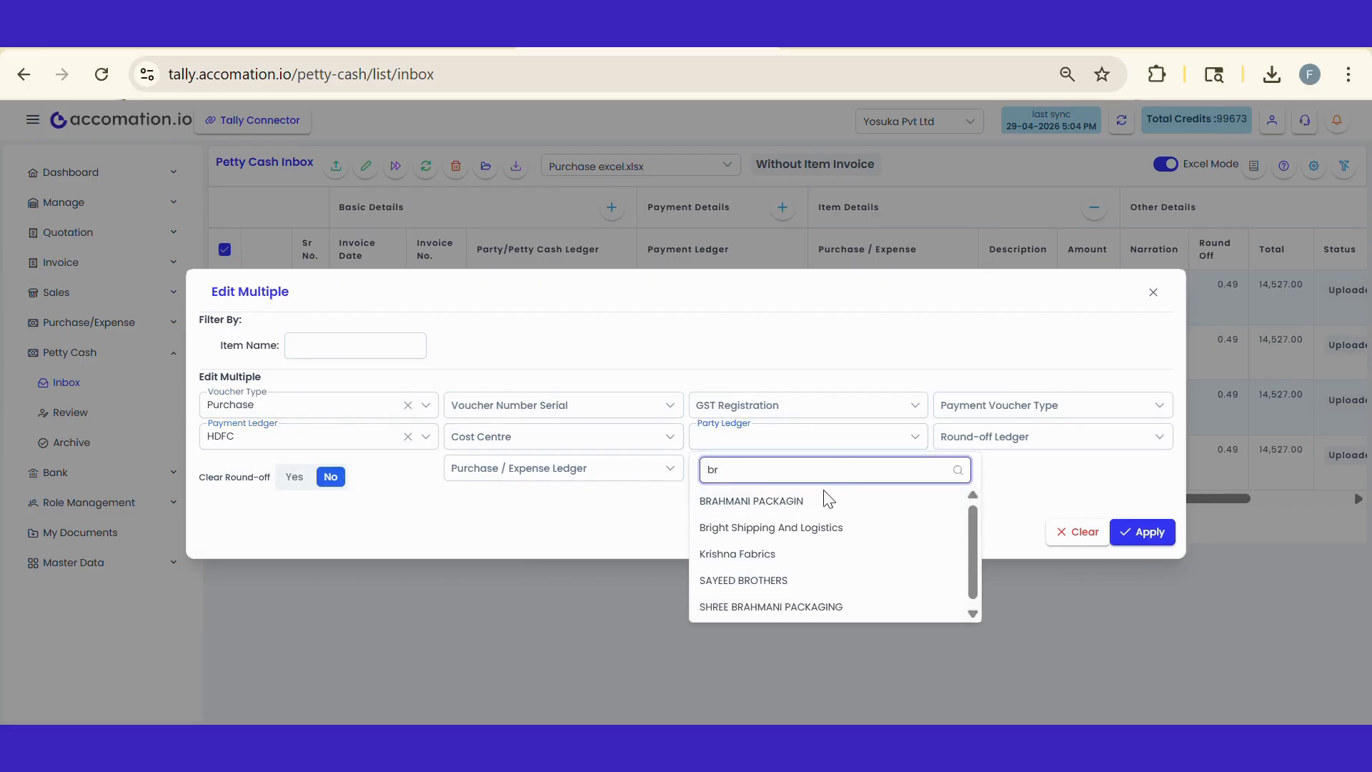
{"action": "left_click", "coordinate": [828, 501]}
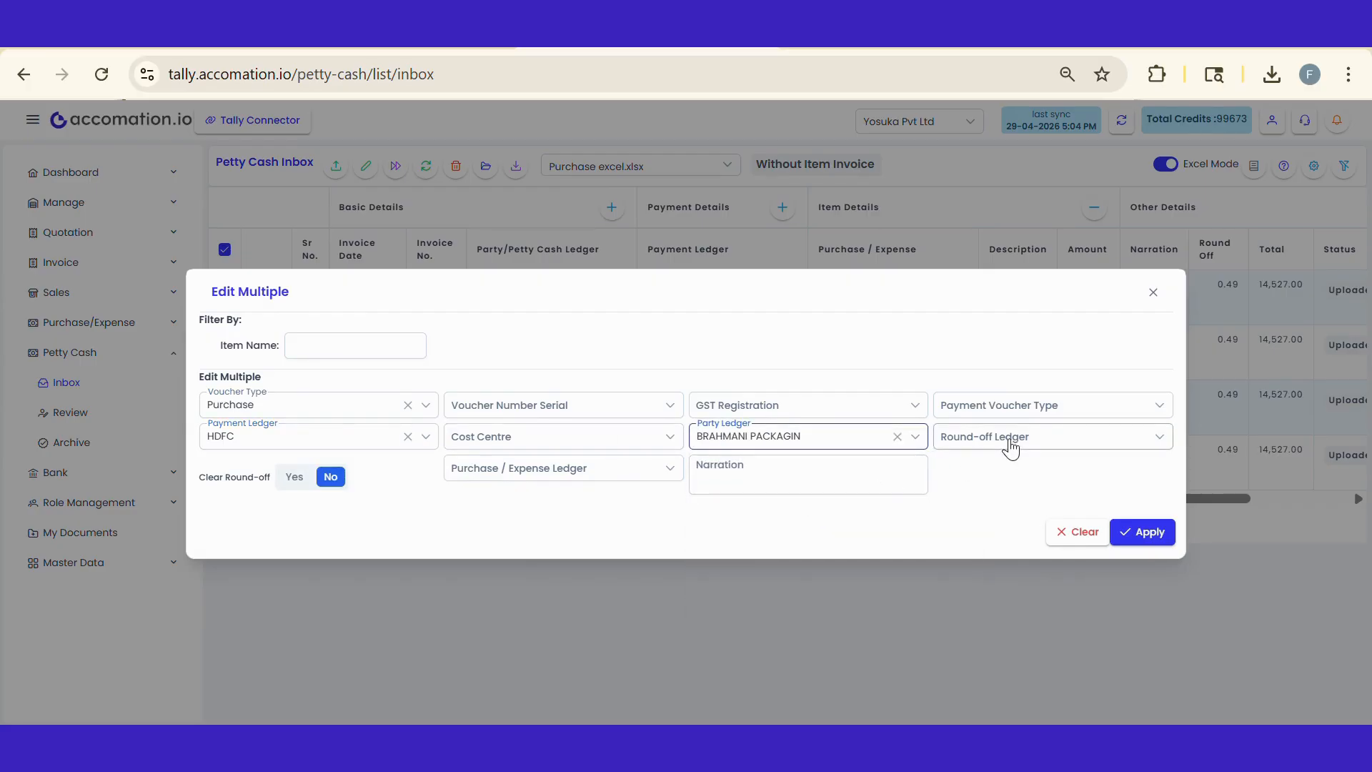
{"action": "left_click", "coordinate": [1011, 444]}
{"action": "type", "text": "rou"}
{"action": "left_click", "coordinate": [986, 503]}
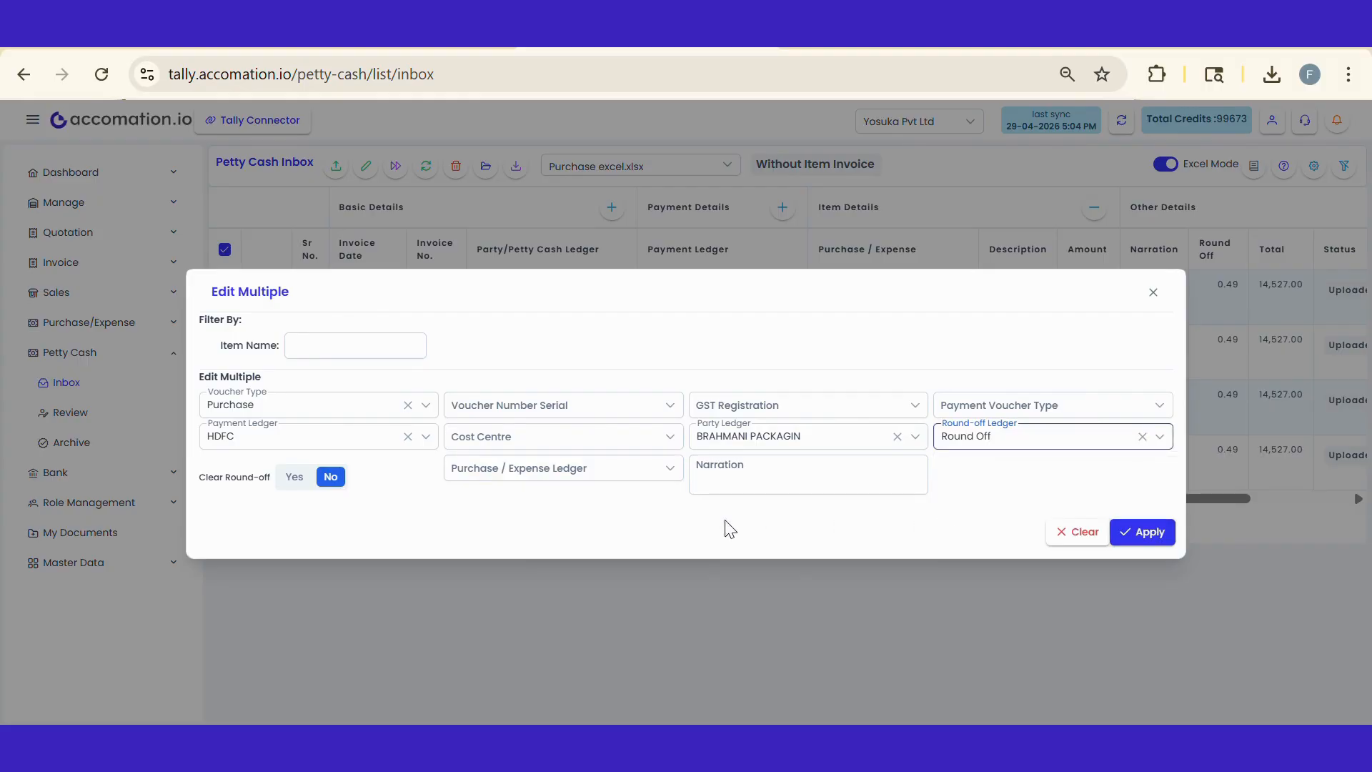
- Set the multiple edit's purchase/expense ledger to Purchase A/C and apply the changes to the selected invoices
{"action": "left_click", "coordinate": [593, 472]}
{"action": "type", "text": "pe"}
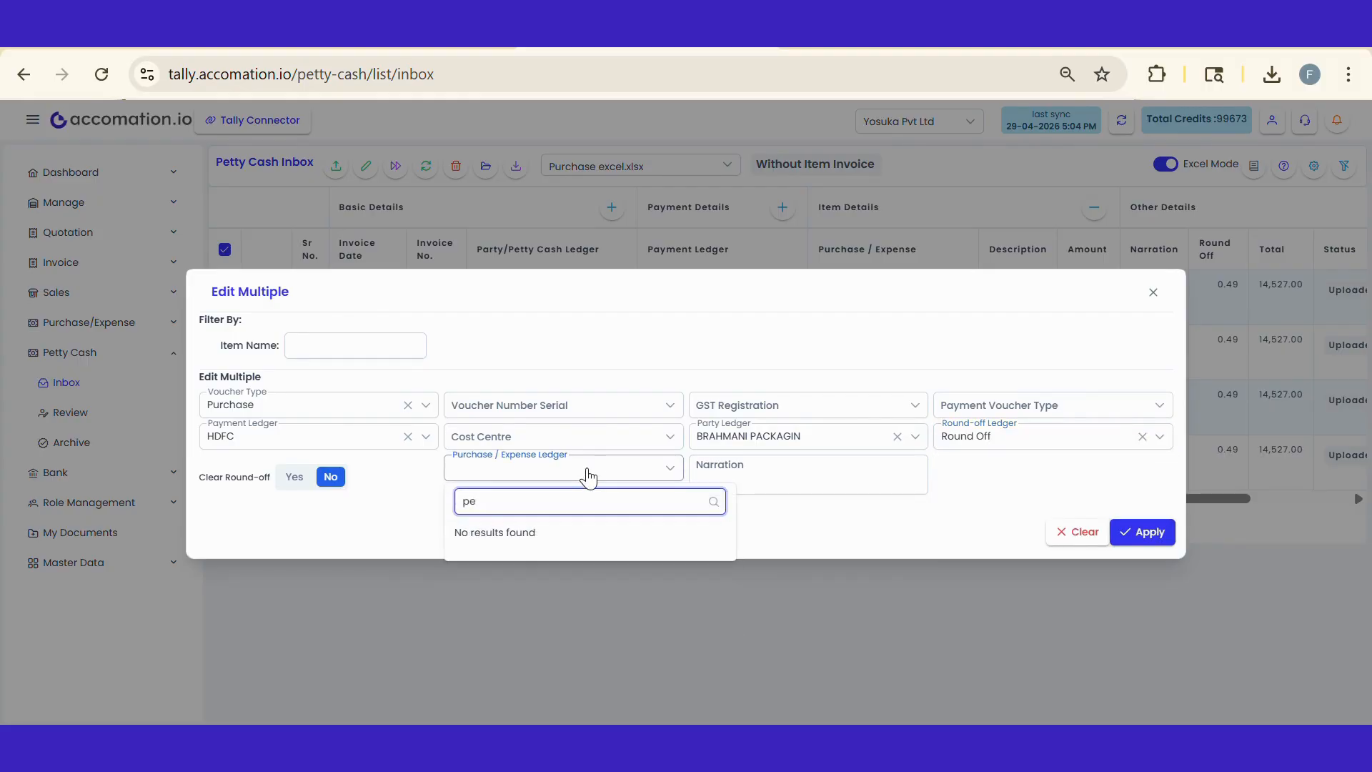
{"action": "key", "text": "BackSpace"}
{"action": "type", "text": "u"}
{"action": "left_click", "coordinate": [529, 540]}
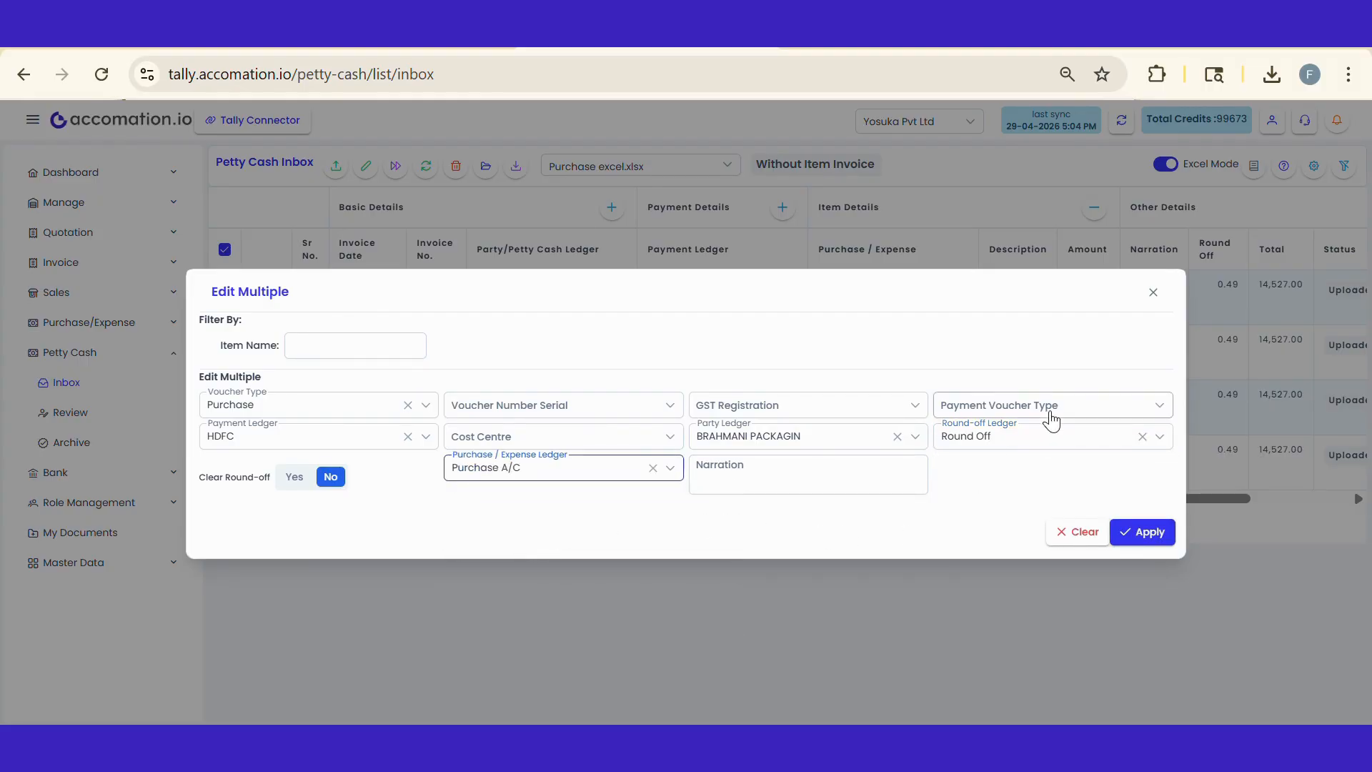
{"action": "left_click", "coordinate": [1133, 531]}
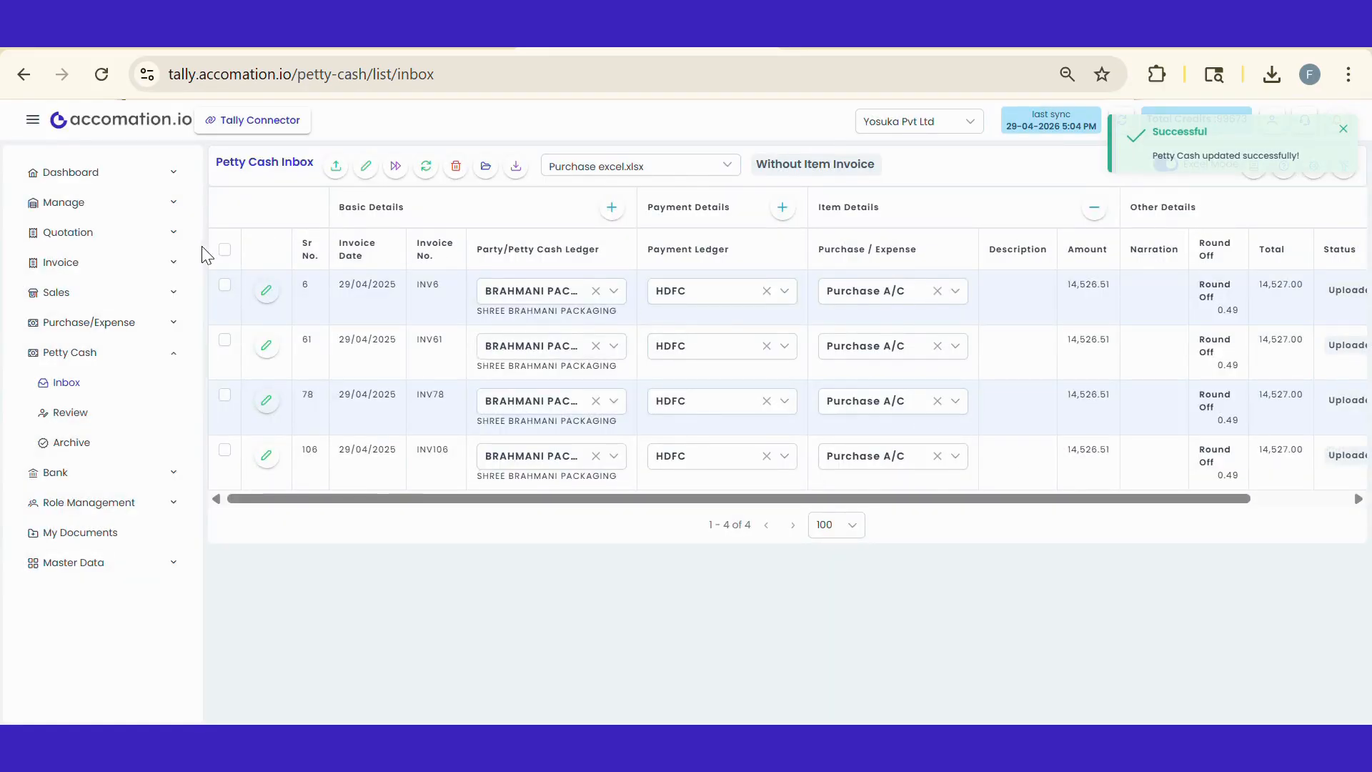
- Push all the filtered Shree Brahmani Packaging invoices to review and check the list of uploaded files
{"action": "left_click", "coordinate": [224, 250]}
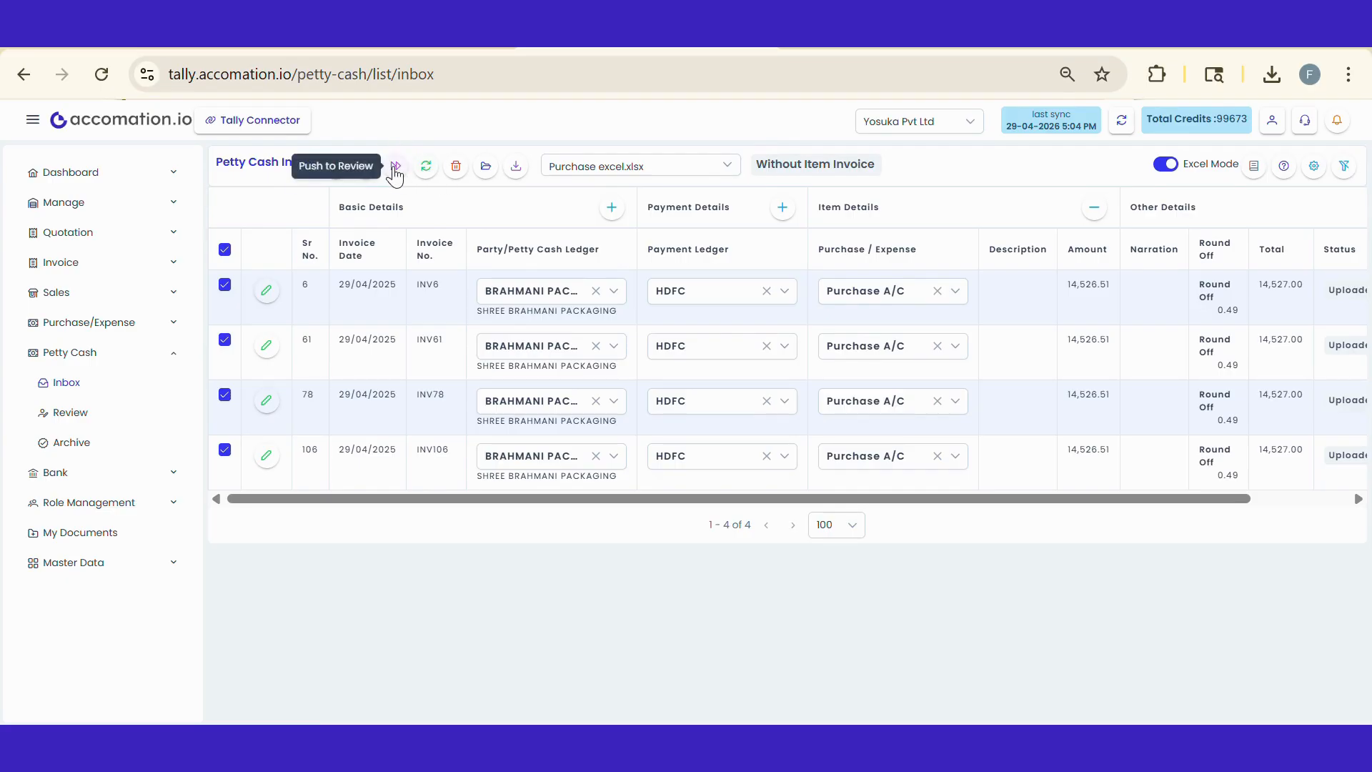
{"action": "left_click", "coordinate": [396, 168]}
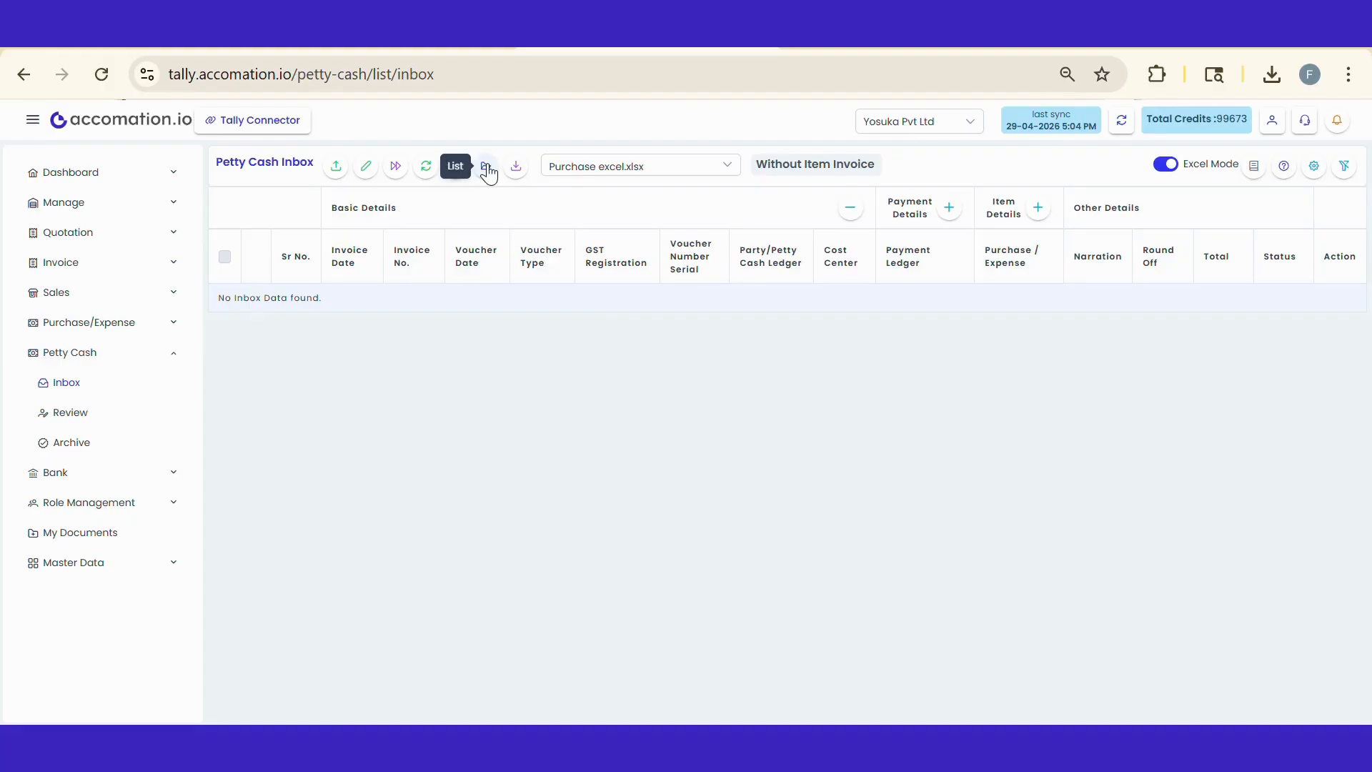
{"action": "left_click", "coordinate": [487, 169]}
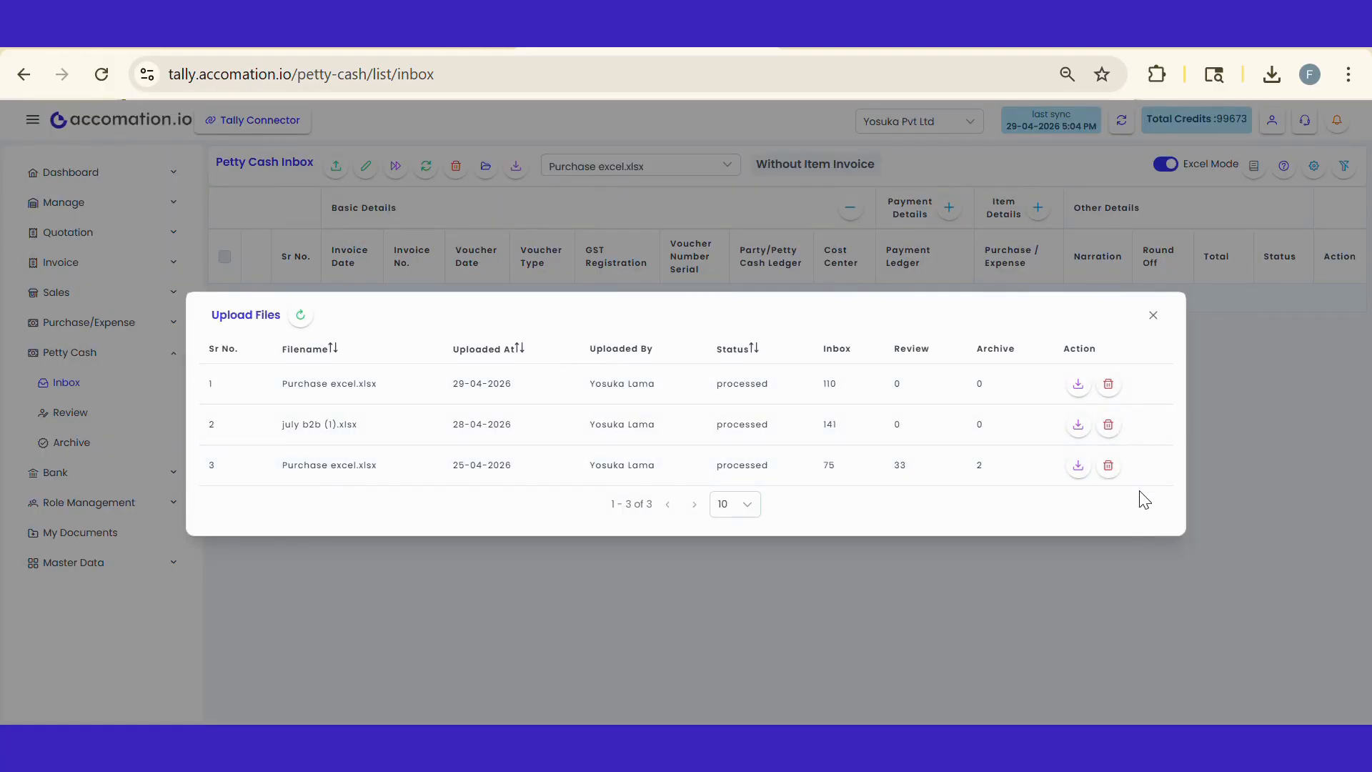
{"action": "left_click", "coordinate": [1153, 317]}
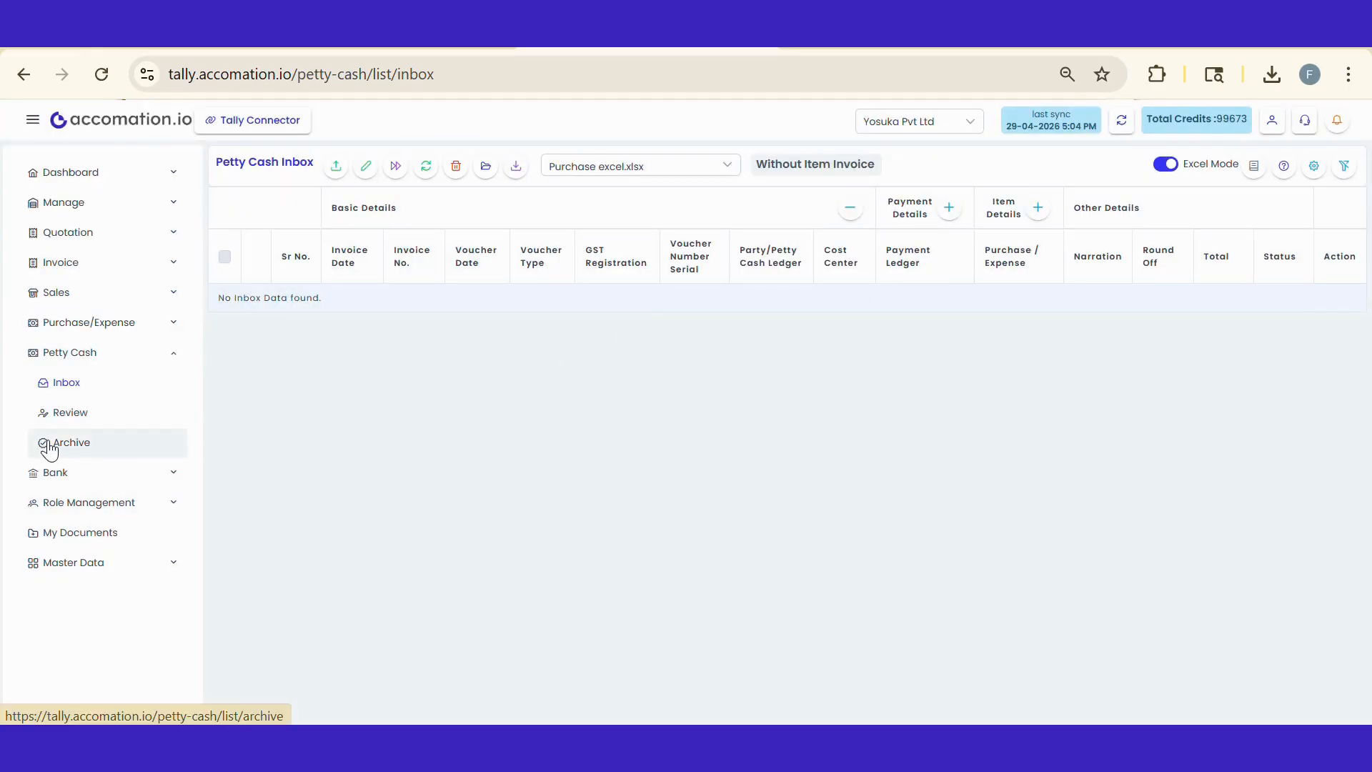
- Approve invoices INV6 and INV61 in the petty cash review and push them to Tally
{"action": "left_click", "coordinate": [64, 421]}
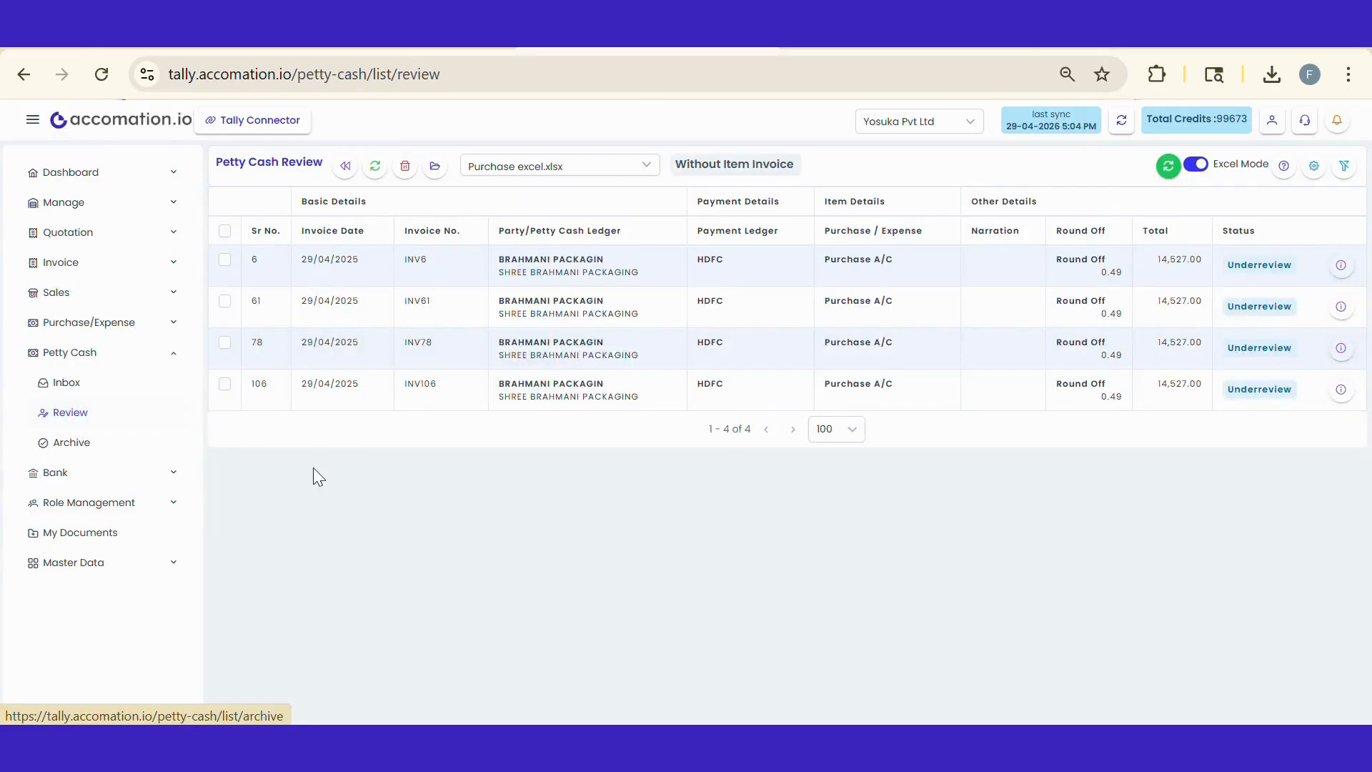
{"action": "left_click", "coordinate": [225, 260]}
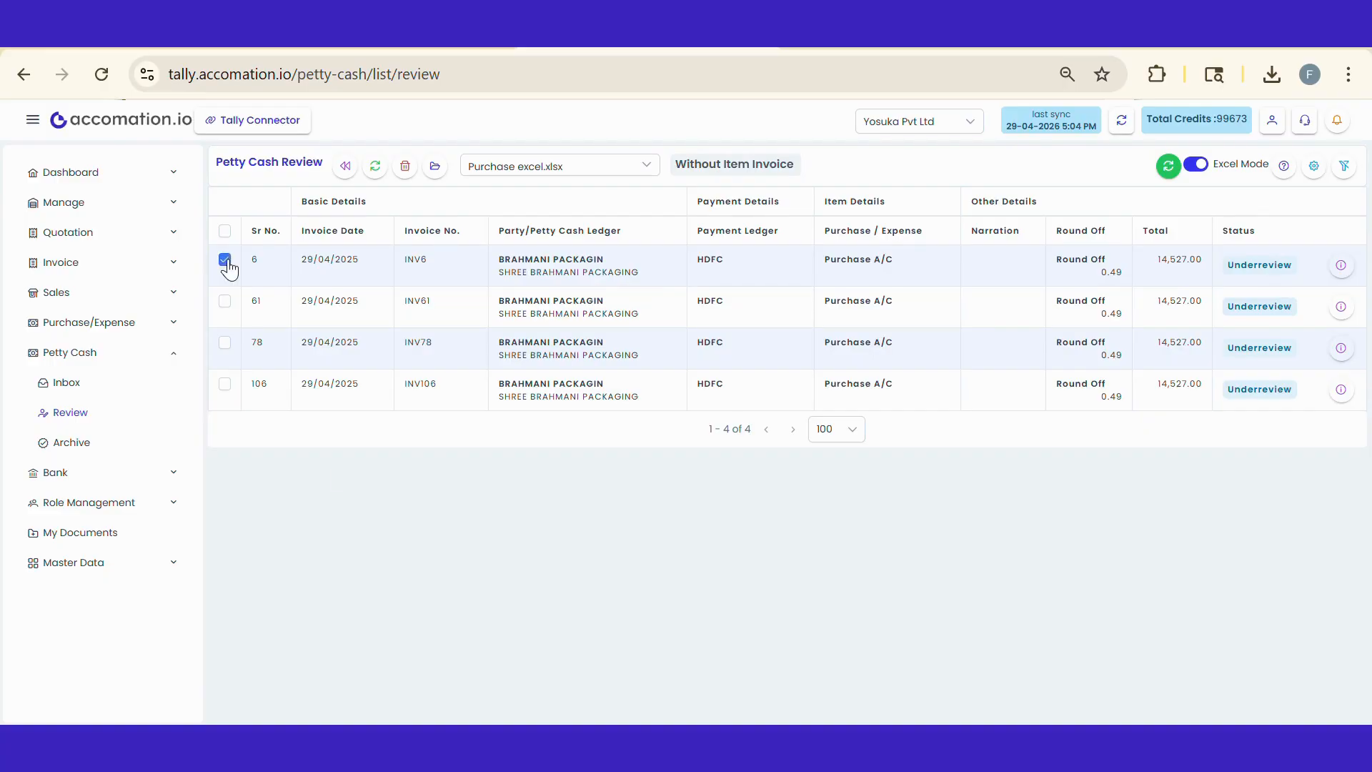
{"action": "left_click", "coordinate": [224, 230]}
{"action": "left_click", "coordinate": [225, 261]}
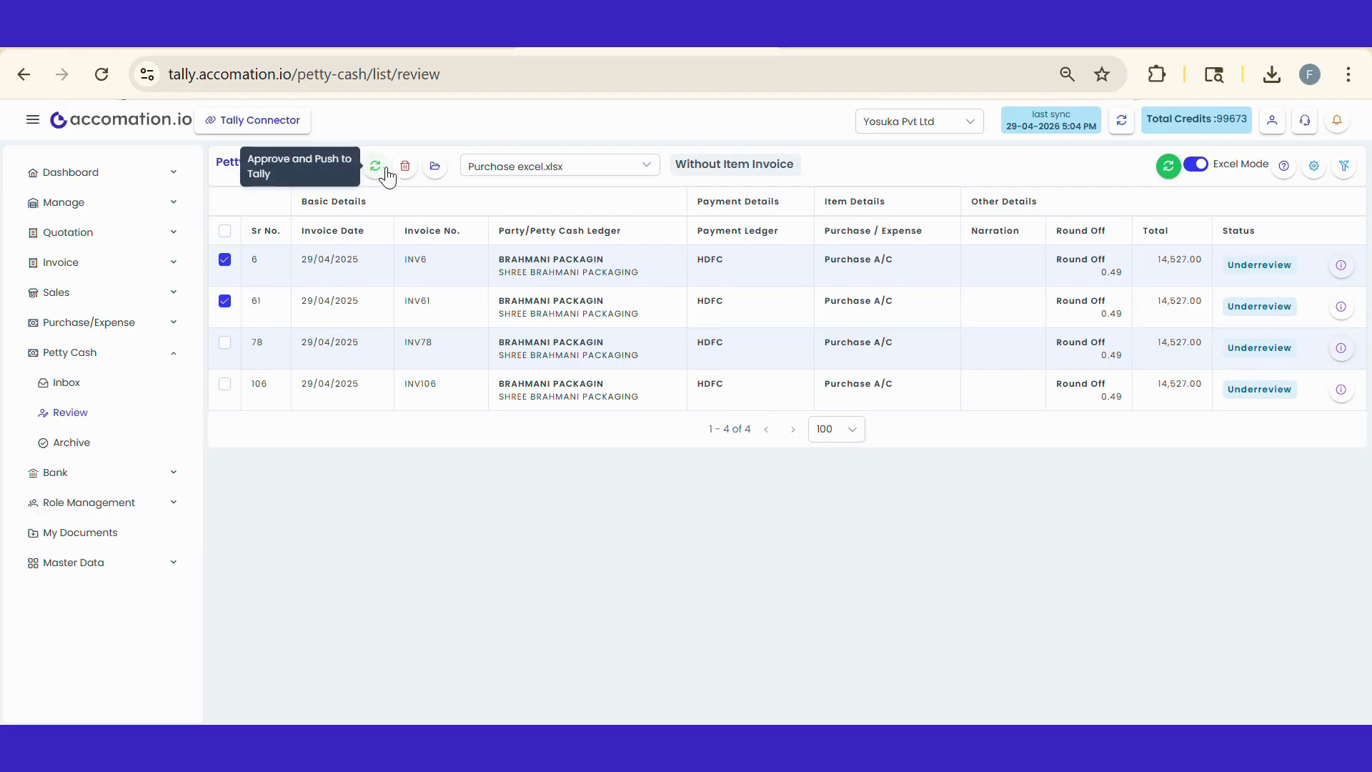
{"action": "left_click", "coordinate": [436, 167]}
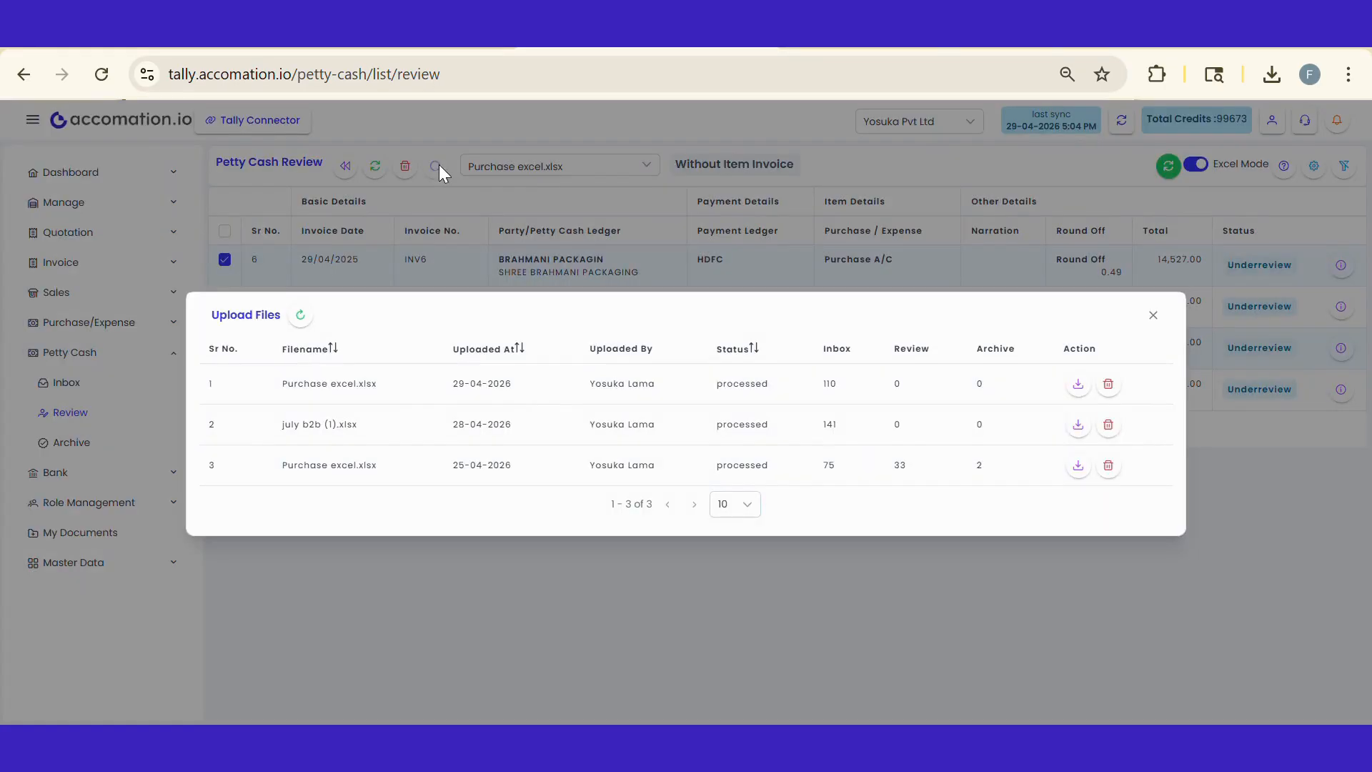
{"action": "left_click", "coordinate": [1152, 318]}
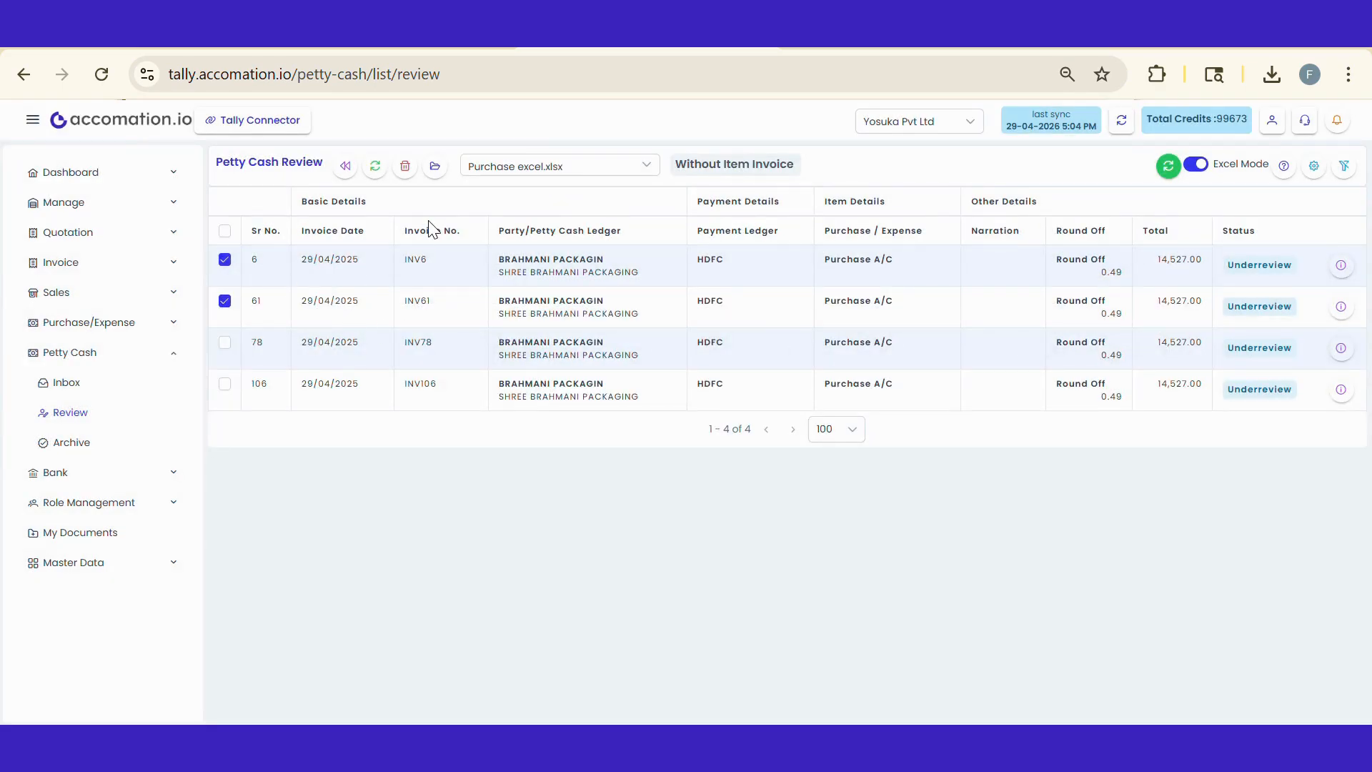
{"action": "left_click", "coordinate": [377, 169]}
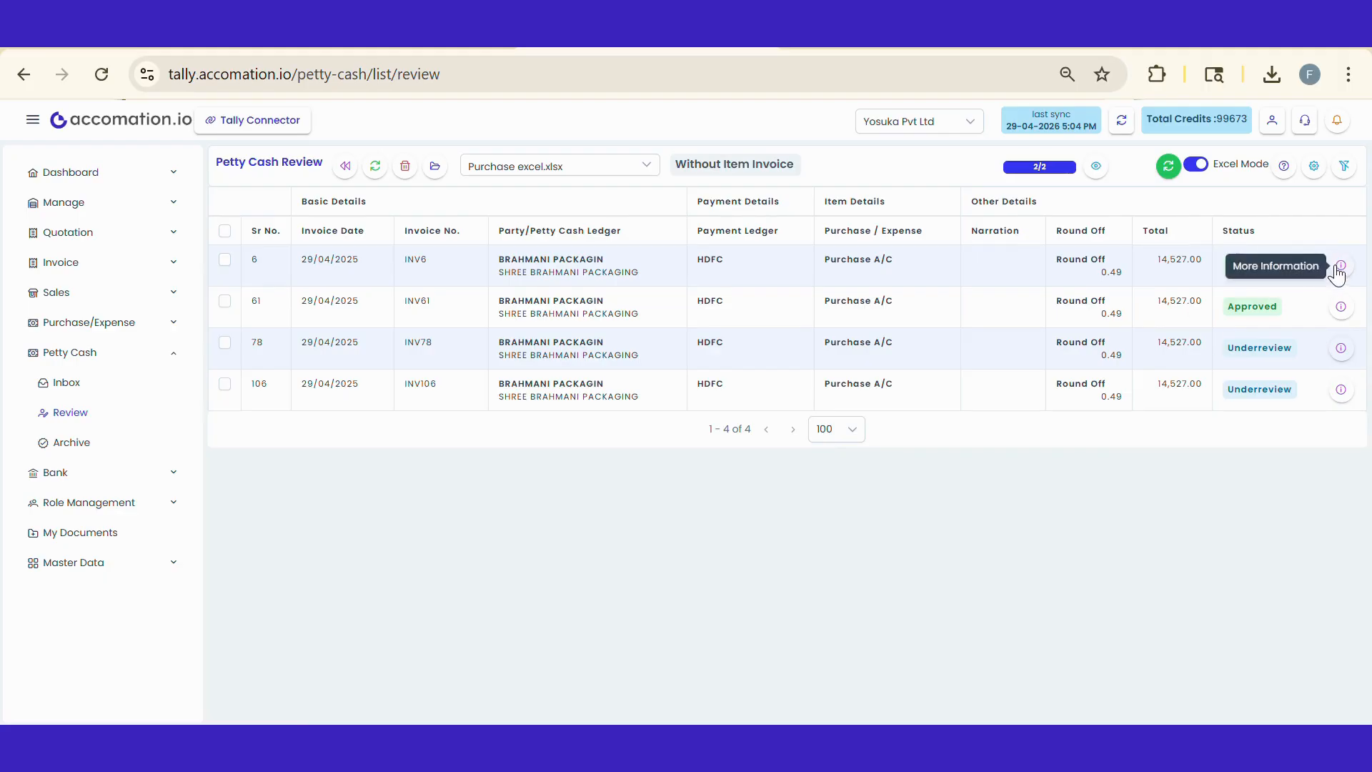
- Show the petty cash archive with the navigation sidebar collapsed and select all archived invoices
{"action": "left_click", "coordinate": [80, 446]}
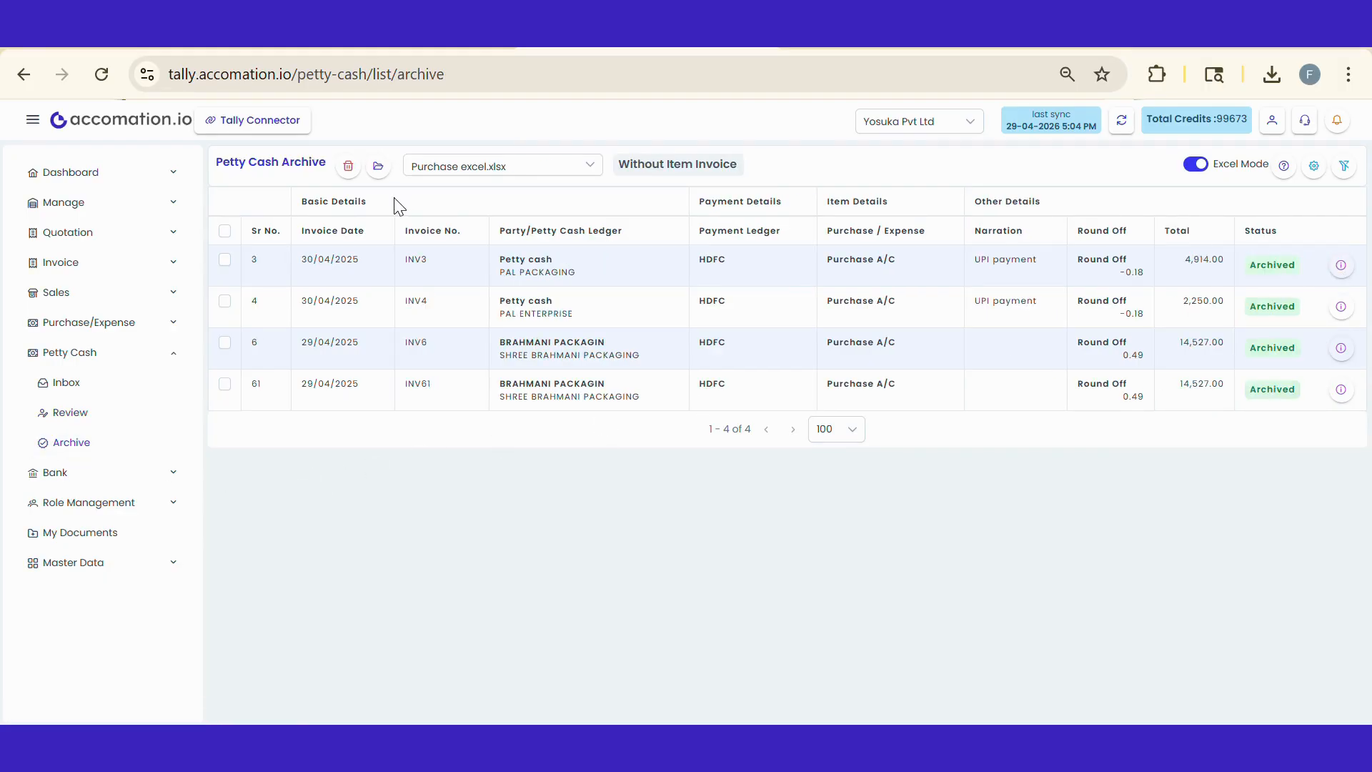
{"action": "left_click", "coordinate": [33, 122]}
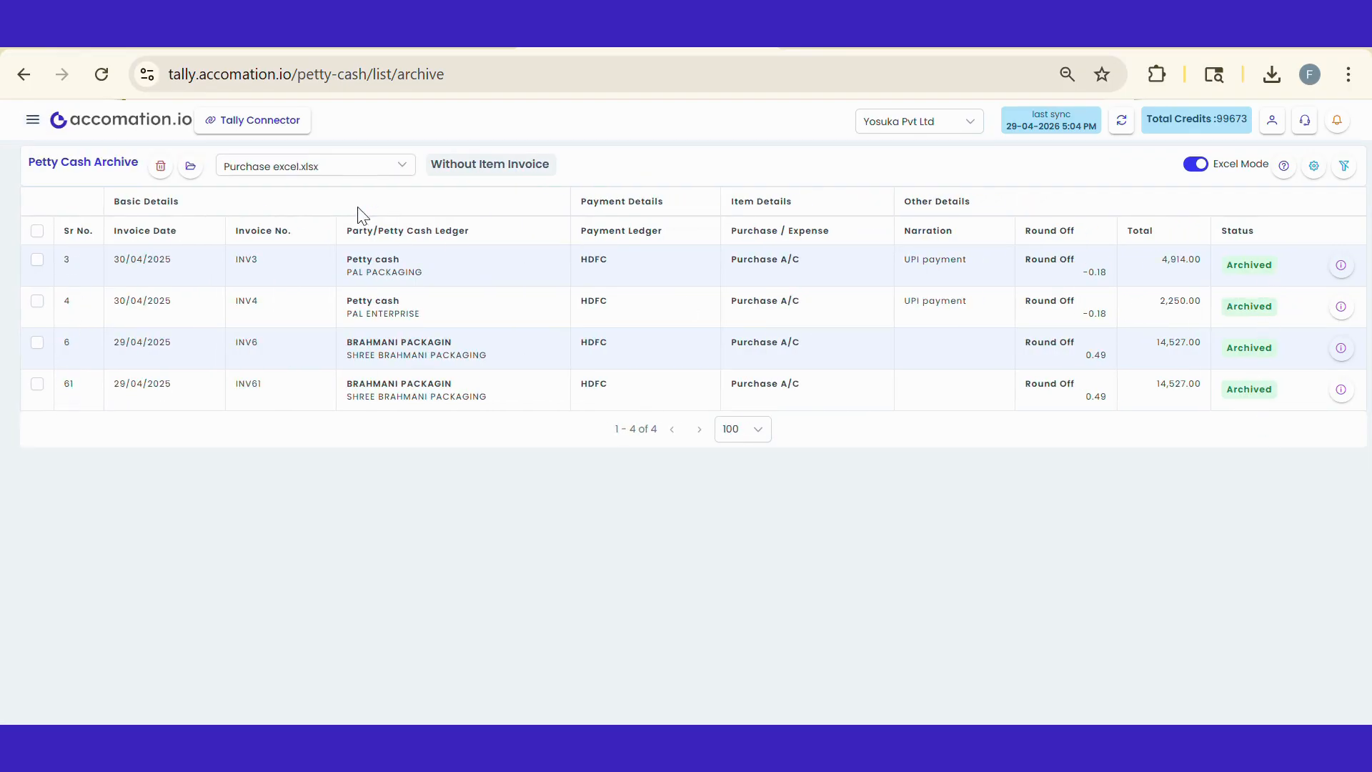
{"action": "left_click", "coordinate": [37, 233]}
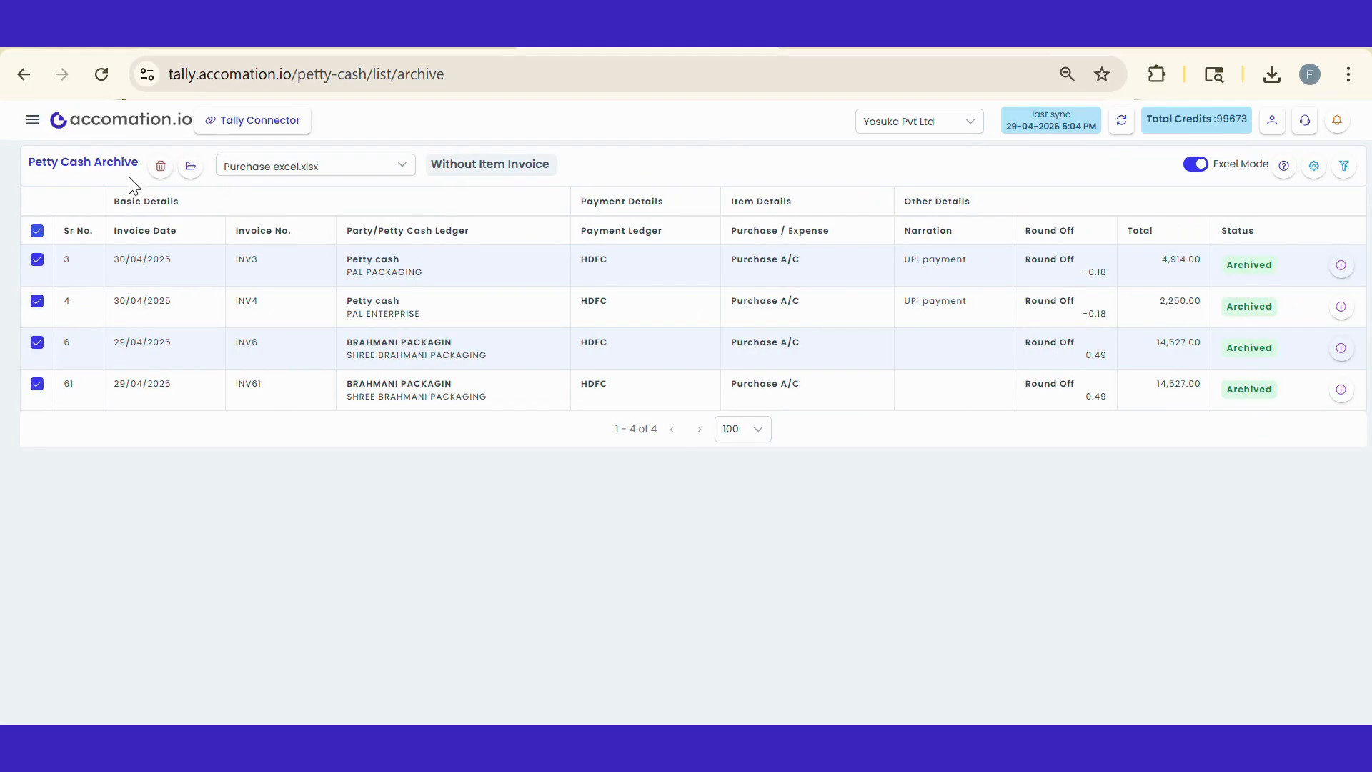
- View the archive's uploaded files list and its column configuration options
{"action": "left_click", "coordinate": [194, 168]}
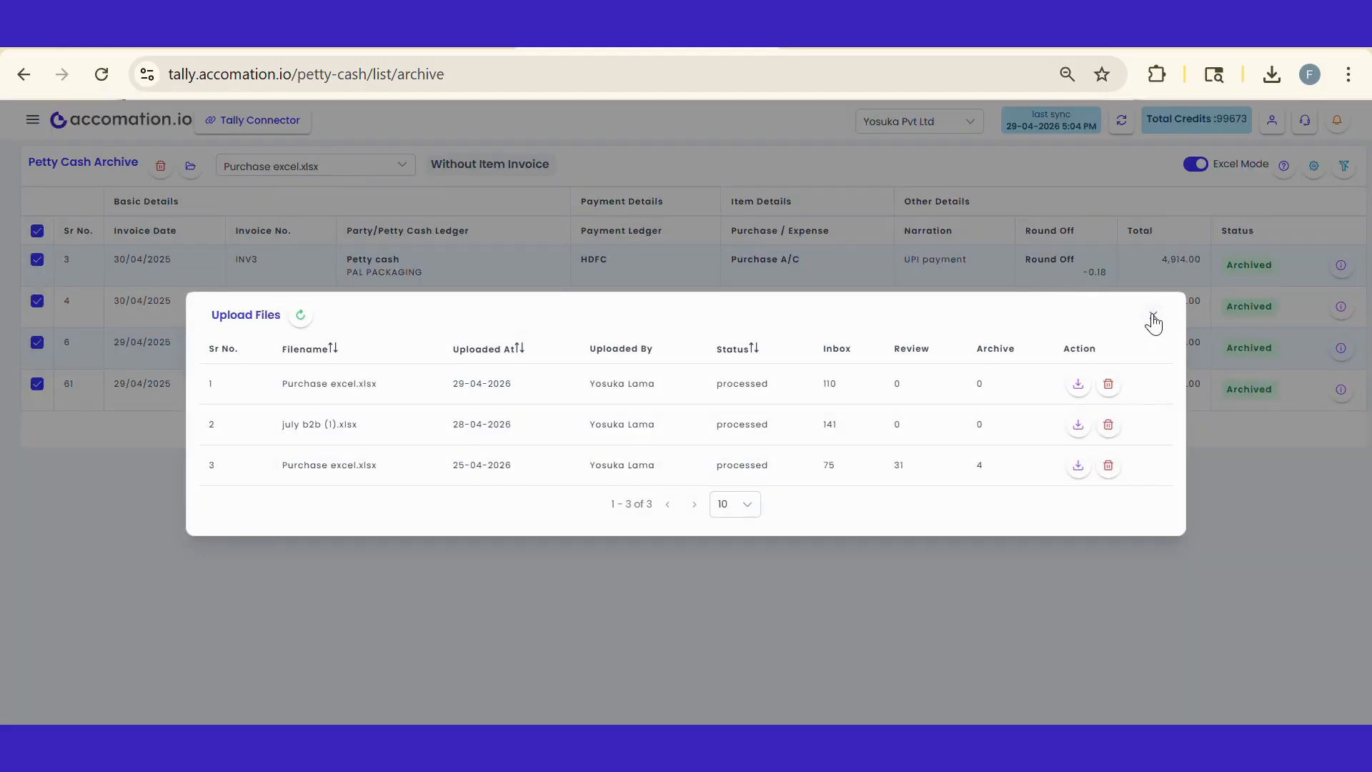
{"action": "left_click", "coordinate": [1153, 318]}
{"action": "left_click", "coordinate": [1318, 170]}
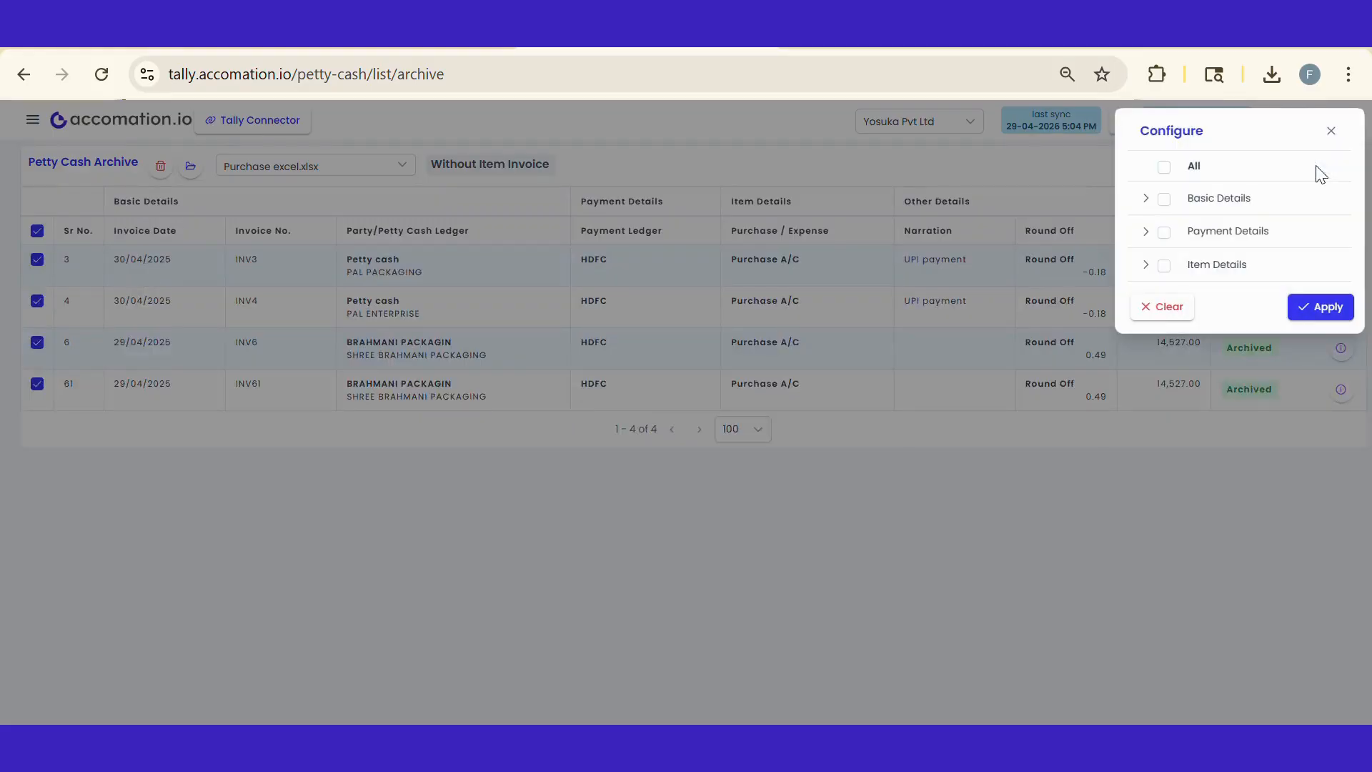
{"action": "left_click", "coordinate": [1332, 134]}
- Filter the archived invoices by party name "pal" and check the party names of the matching entries
{"action": "left_click", "coordinate": [1341, 170]}
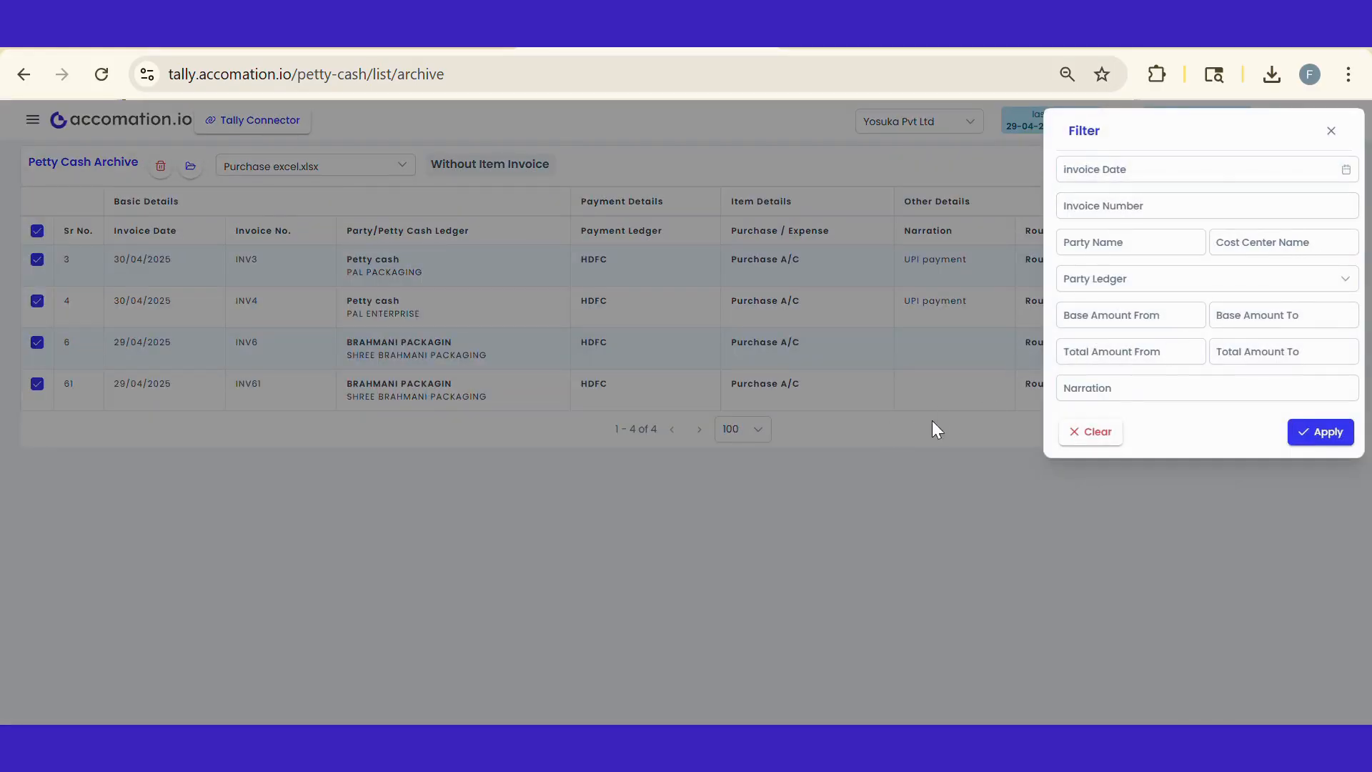
{"action": "left_click", "coordinate": [1131, 286]}
{"action": "left_click", "coordinate": [1127, 233]}
{"action": "left_click", "coordinate": [1127, 233]}
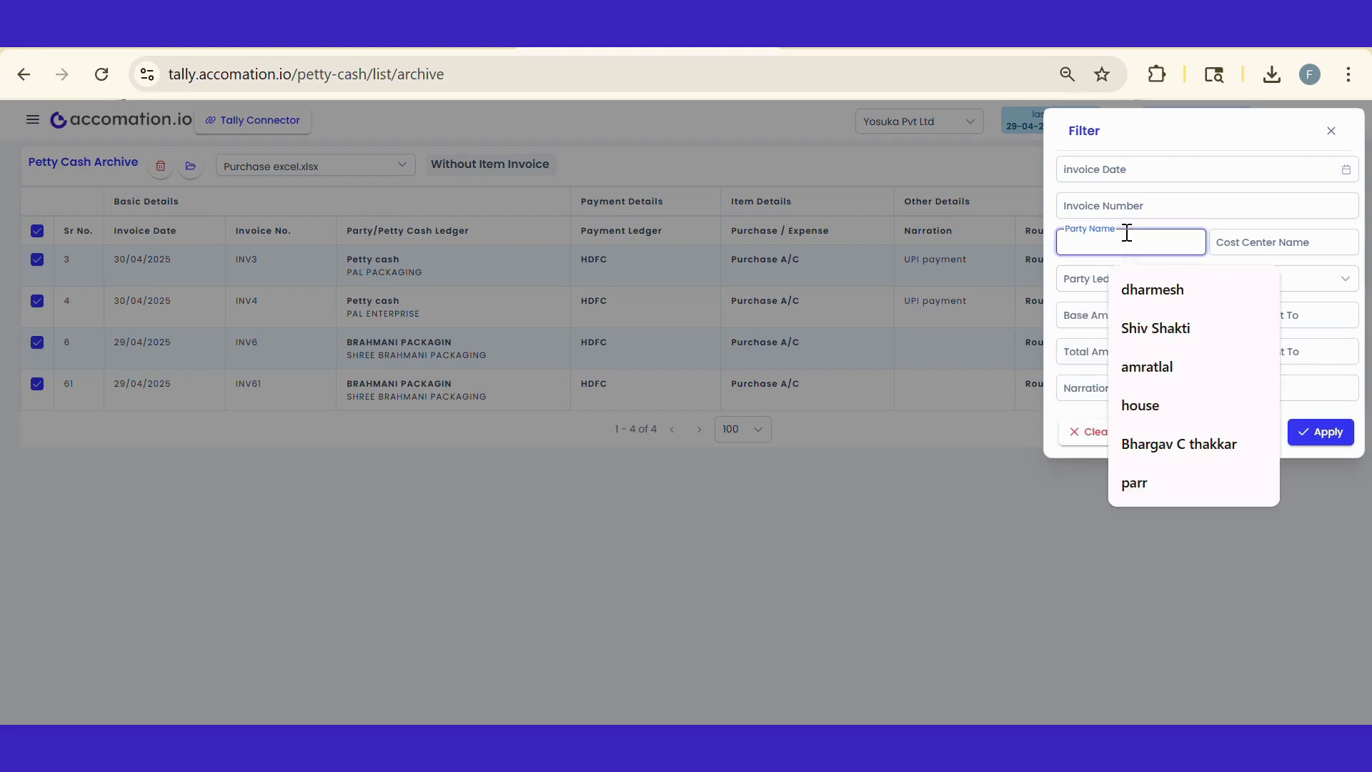
{"action": "type", "text": "pal"}
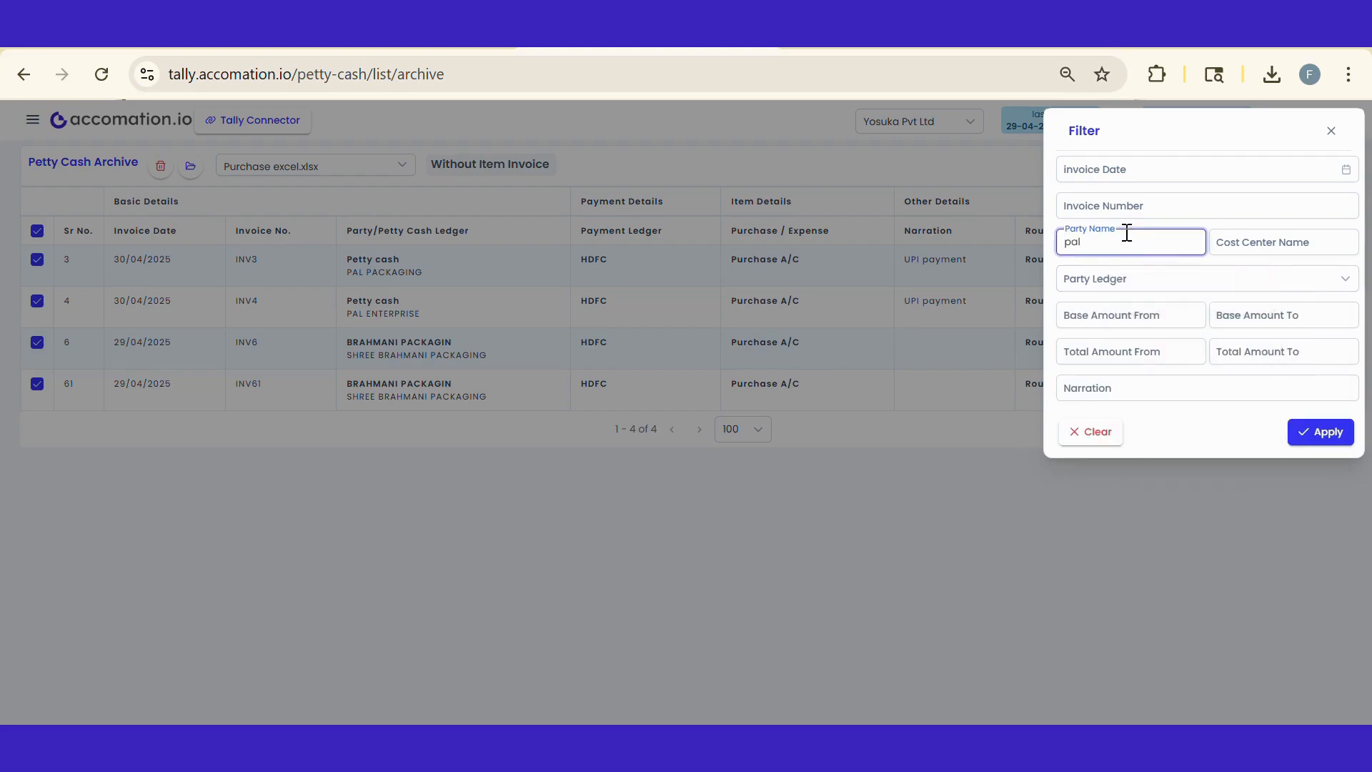
{"action": "left_click", "coordinate": [1342, 436]}
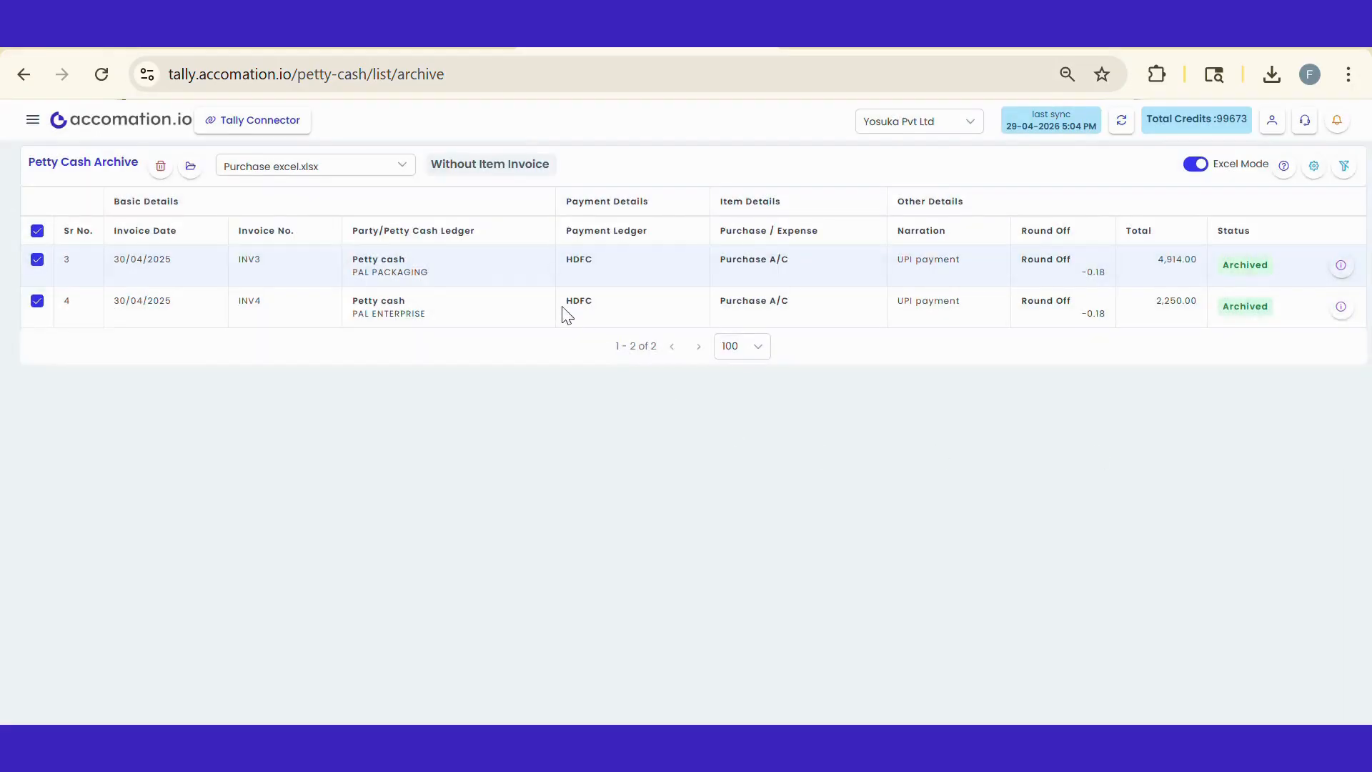
{"action": "left_click_drag", "start_coordinate": [361, 272], "coordinate": [400, 272]}
{"action": "left_click_drag", "start_coordinate": [358, 313], "coordinate": [415, 307]}
{"action": "left_click", "coordinate": [691, 286]}
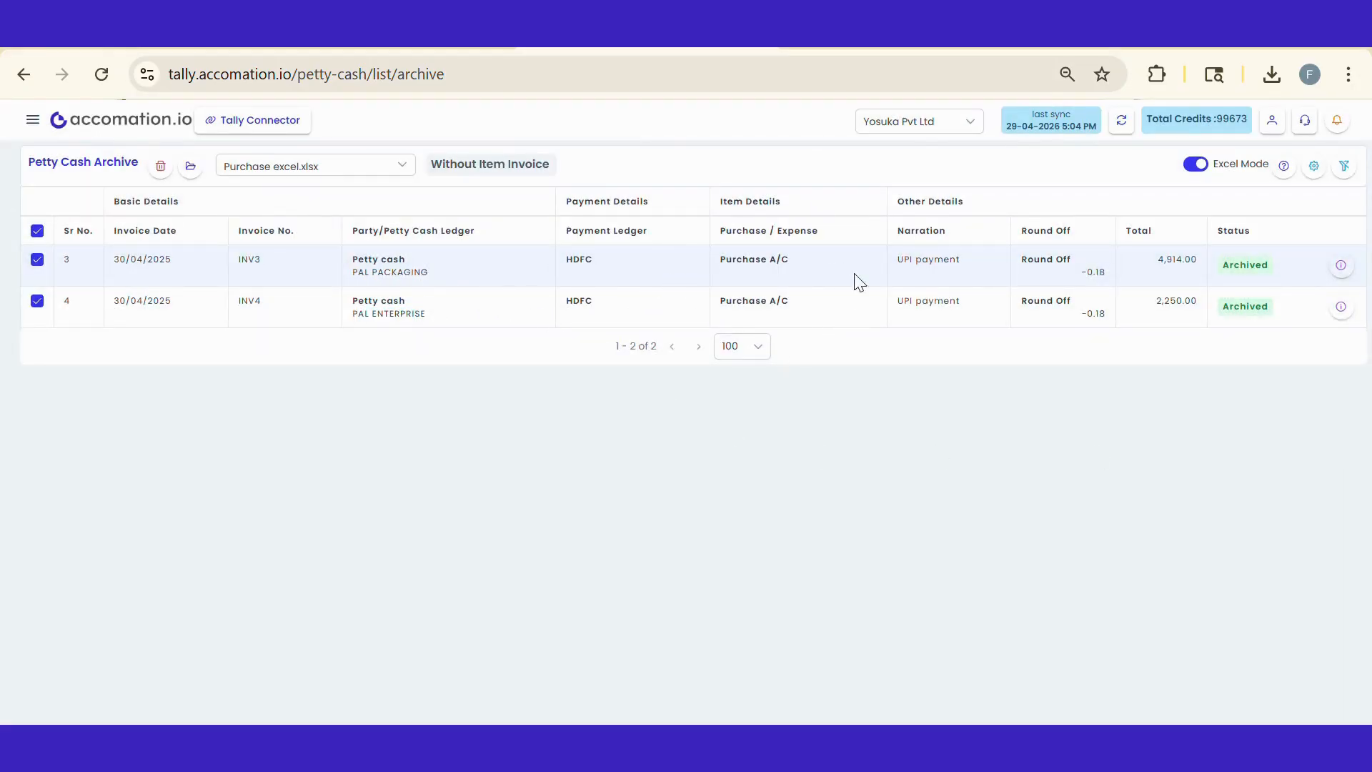